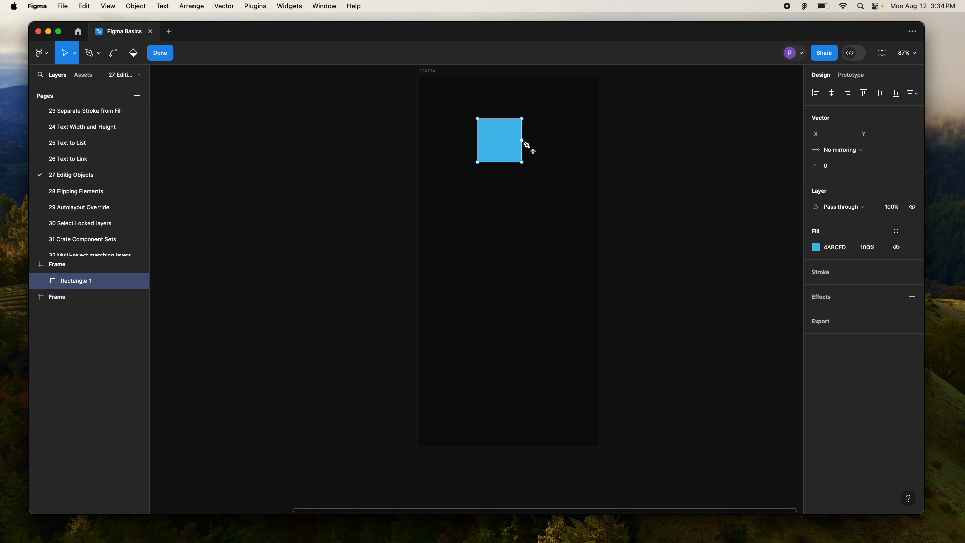
Add a point midway along the blue square's right edge and pull it outward to form an arrow-like shape
click(522, 140)
drag(522, 140, 557, 139)
click(511, 210)
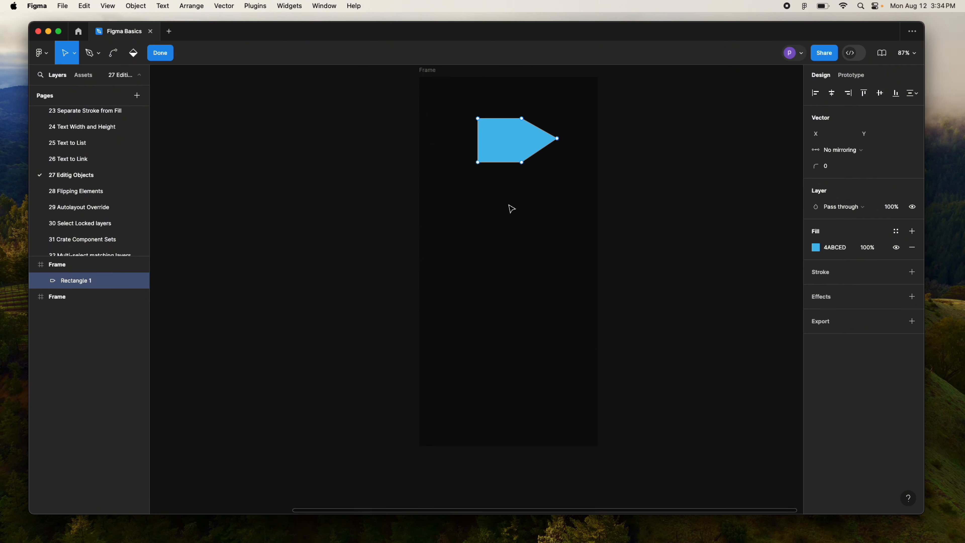
key(Escape)
Draw a second blue square of similar size in the frame below the arrow shape
key(r)
click(494, 207)
drag(506, 222, 510, 225)
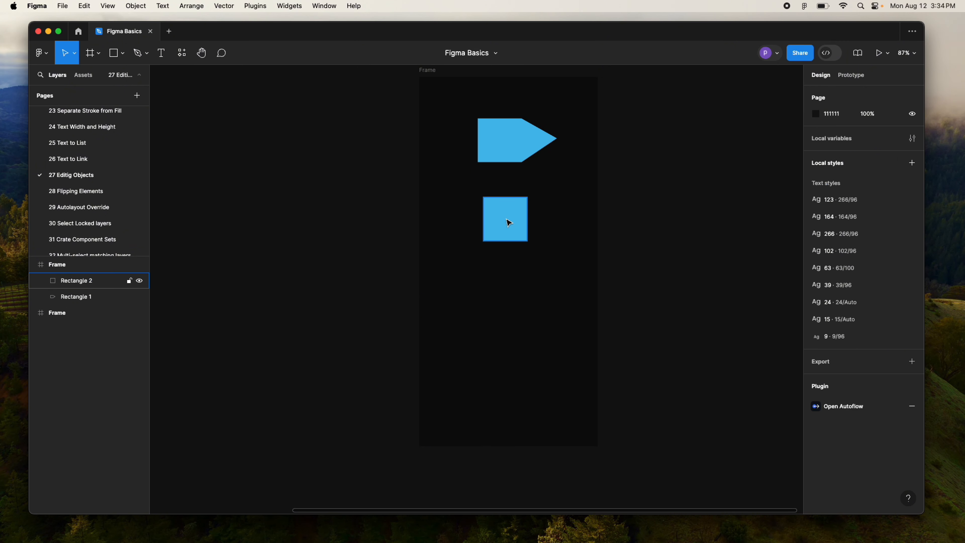
Bend the second square's right, left and bottom edges outward into curves
double_click(506, 219)
key(shift+Left)
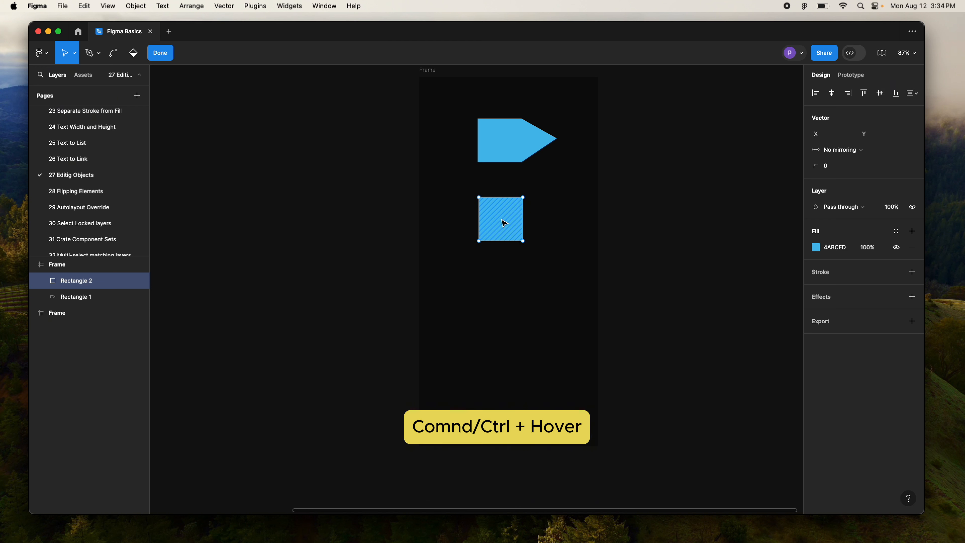
key(super)
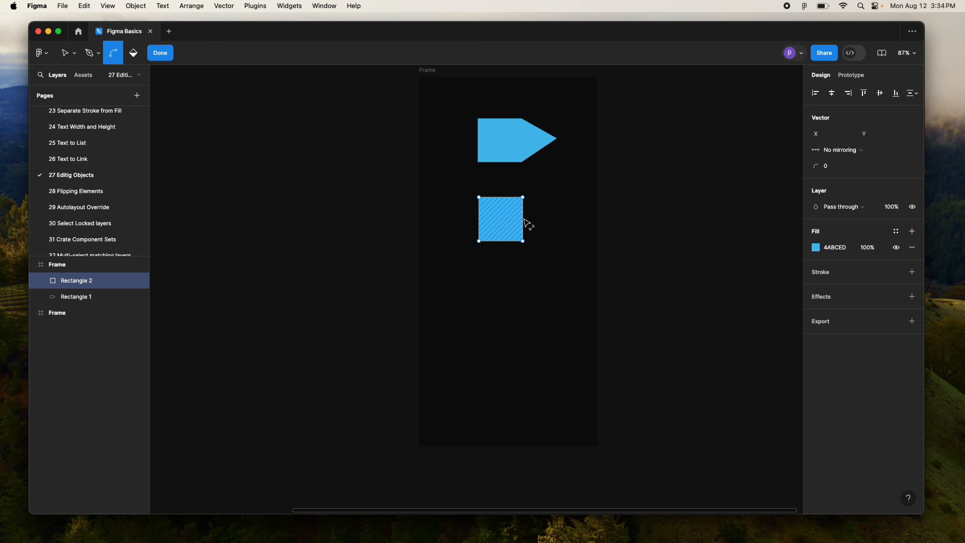
drag(524, 219, 542, 221)
drag(480, 218, 459, 219)
drag(499, 244, 499, 263)
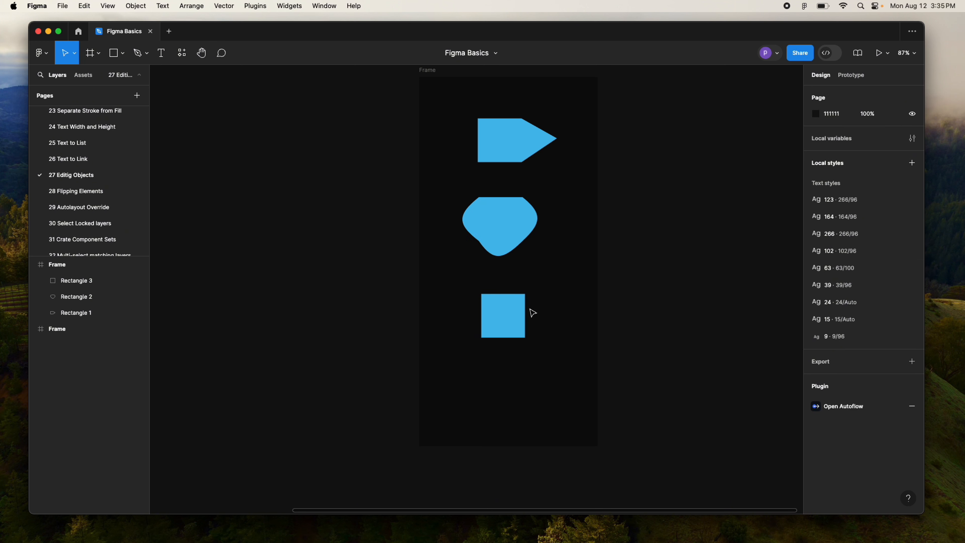
Align the third square's two right corner points at their vertical centers to turn it into a triangle
double_click(504, 316)
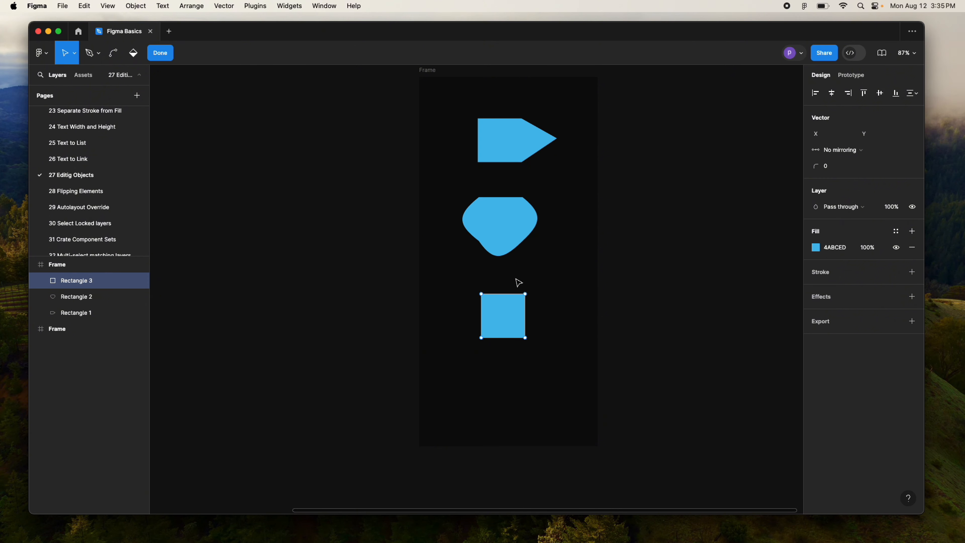
drag(516, 279, 544, 355)
click(880, 95)
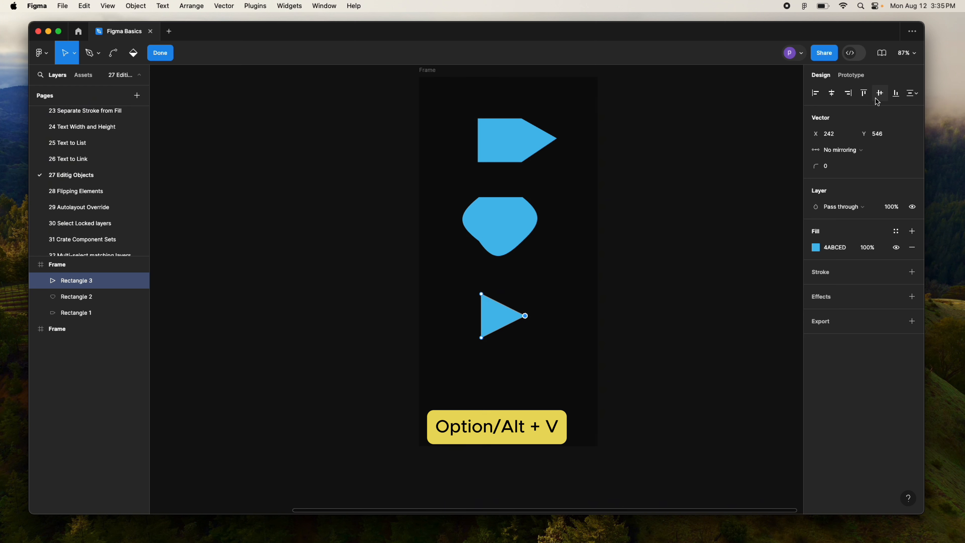
double_click(529, 341)
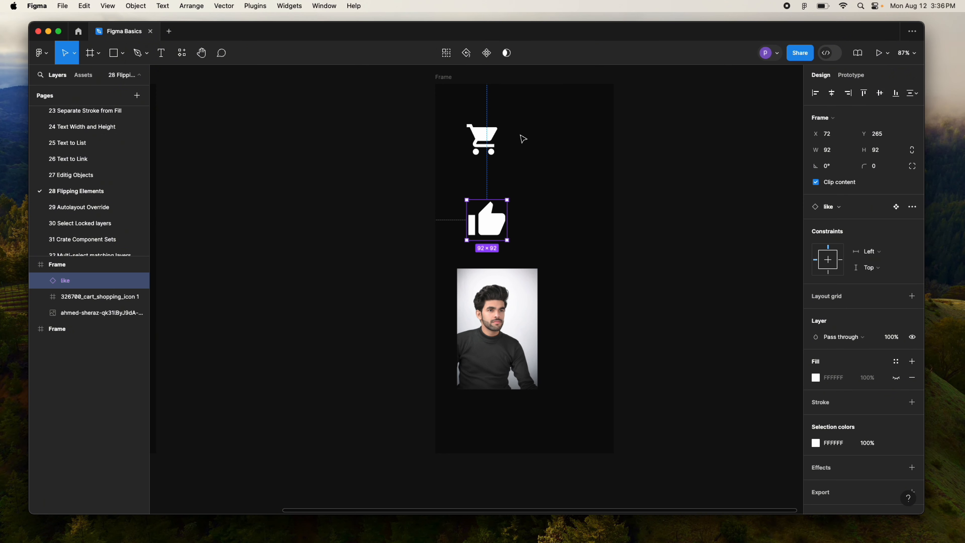
Flip the shopping cart icon horizontally
click(488, 144)
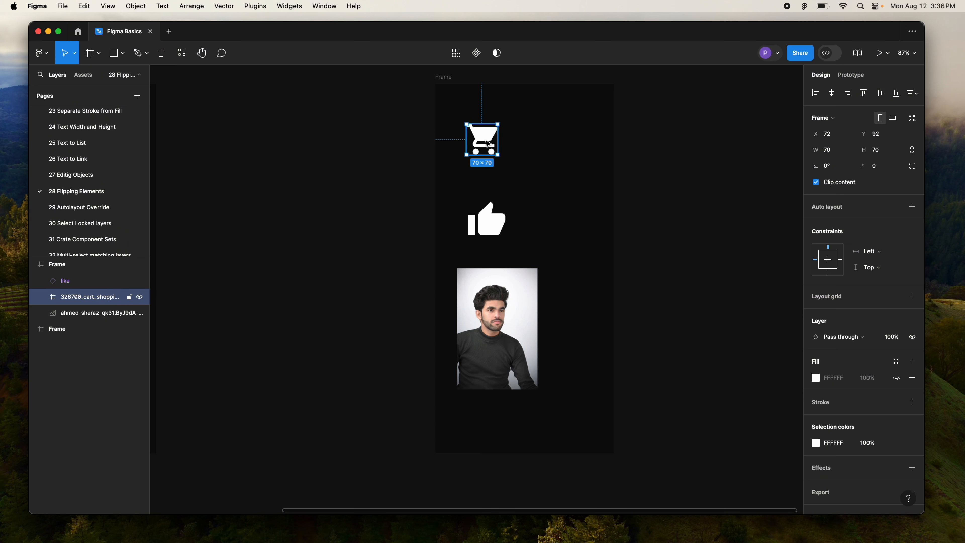
key(shift+h)
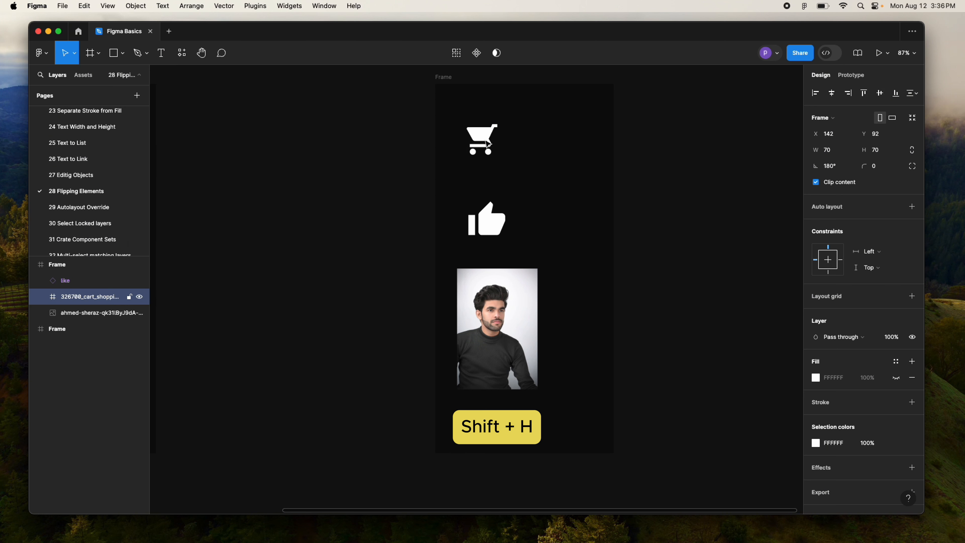
click(519, 146)
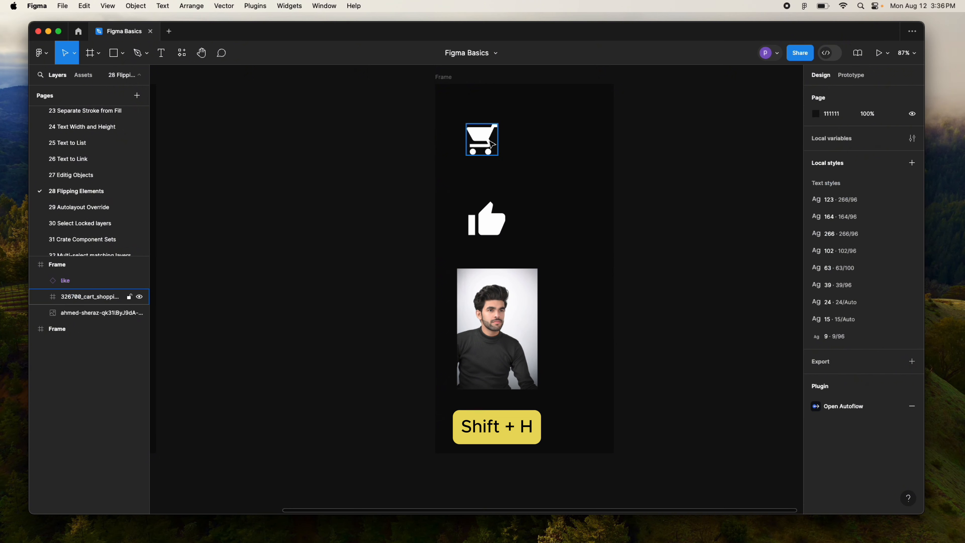
click(489, 145)
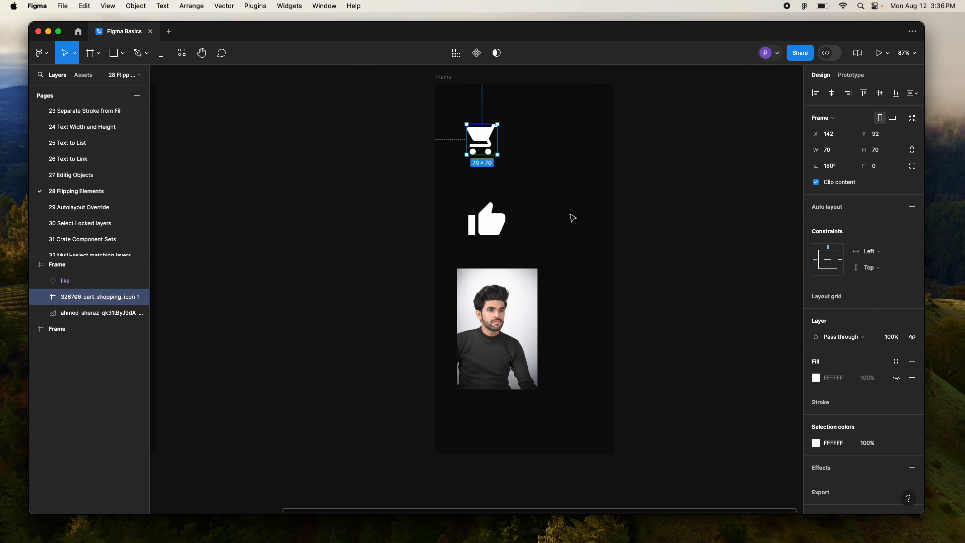
click(548, 229)
Move the thumbs-up icon to about X 142, Y 214 and flip it vertically
drag(496, 227, 527, 205)
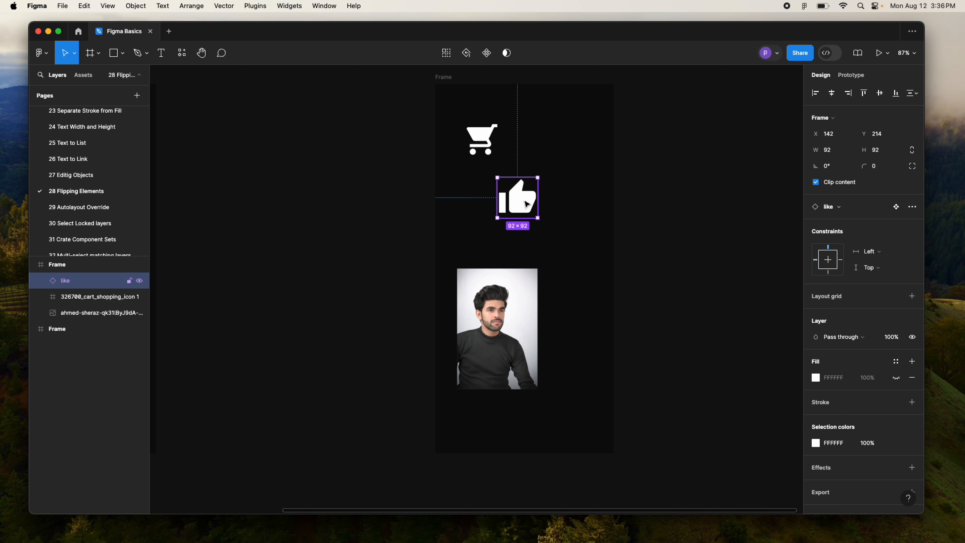
key(shift+v)
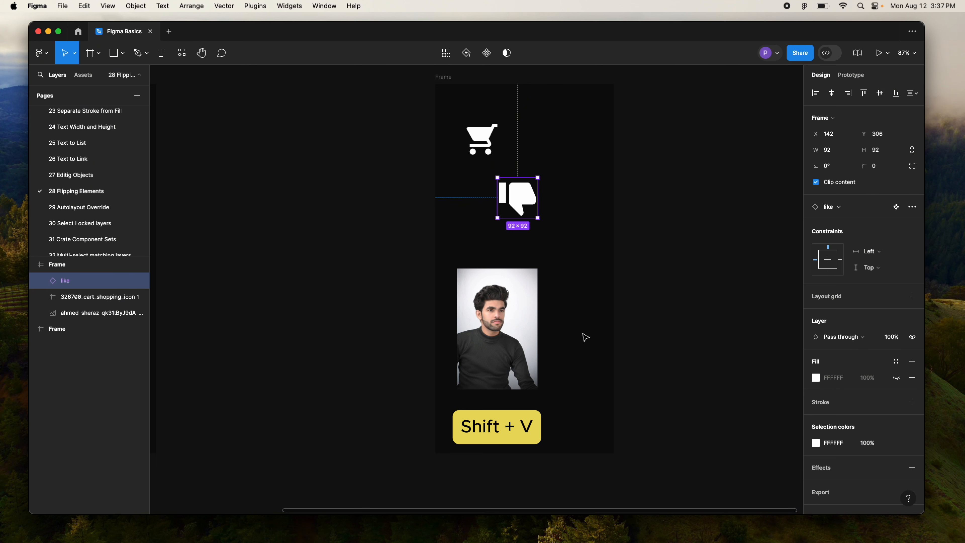
click(524, 339)
click(544, 359)
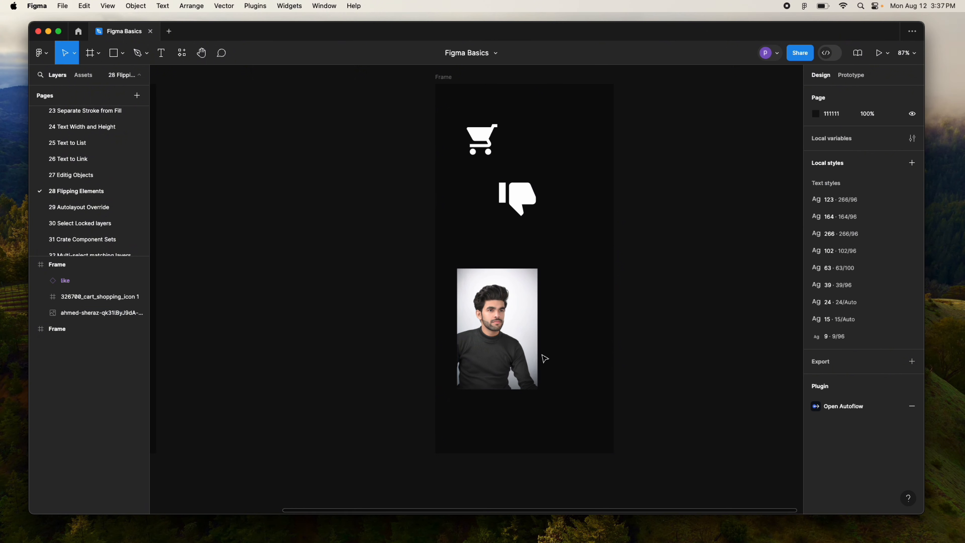
Shift the portrait photo to the right within the frame, flip it horizontally and move it slightly up
click(507, 350)
drag(505, 347, 530, 346)
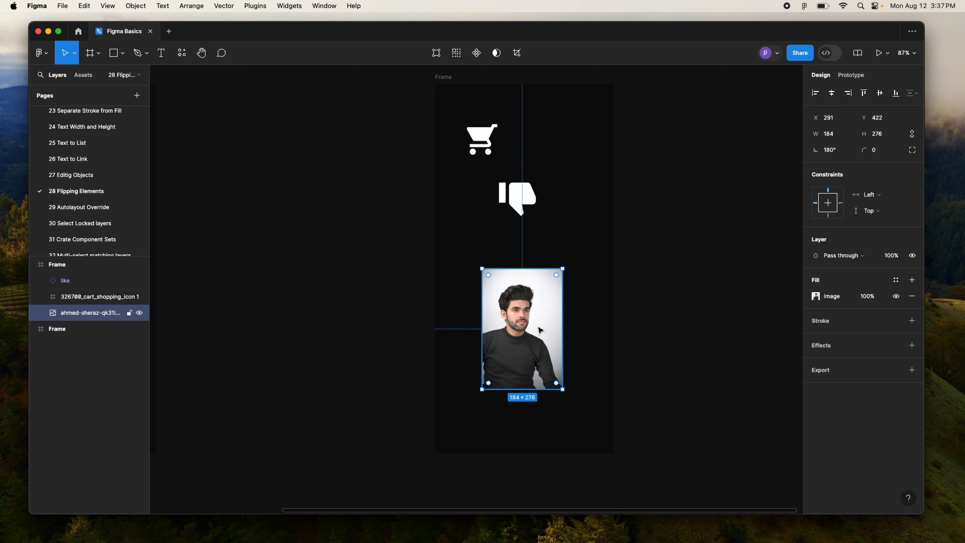
key(shift+h)
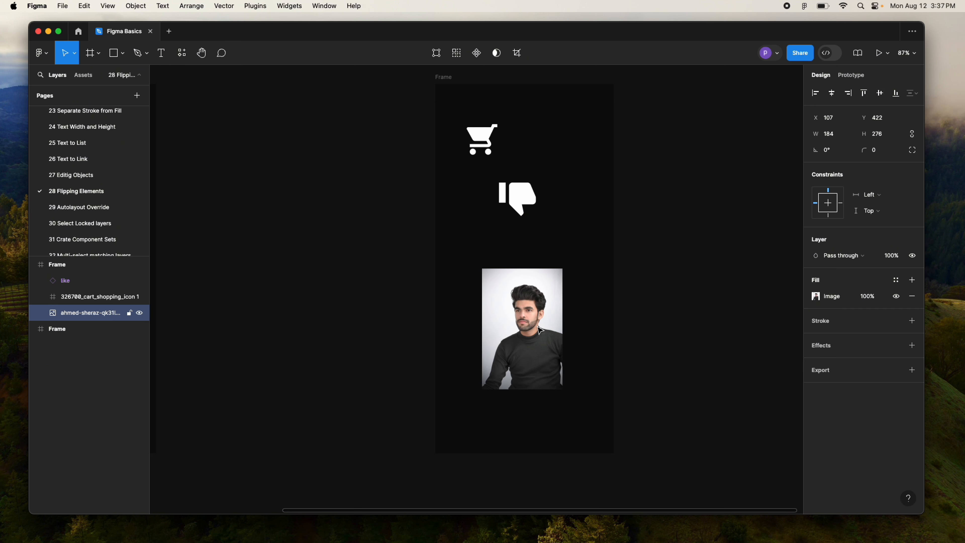
click(459, 362)
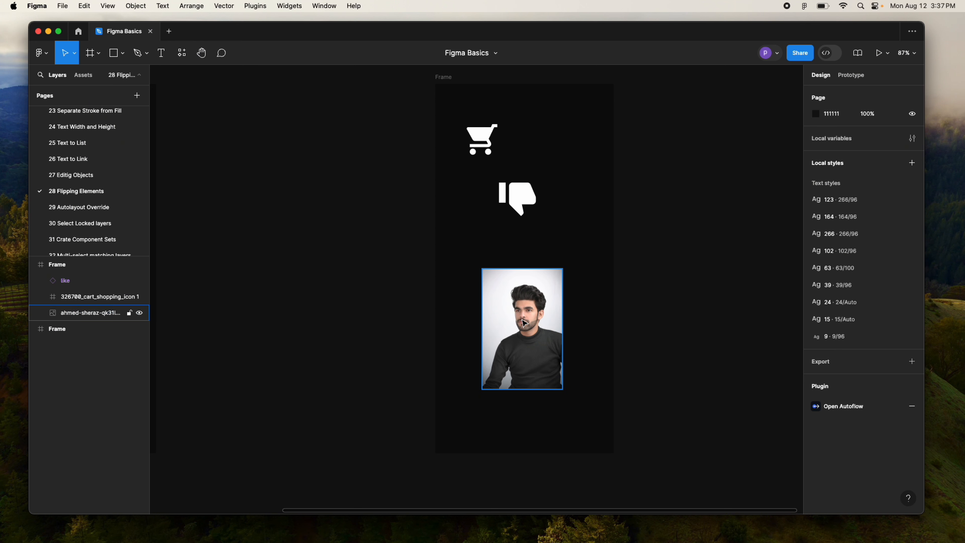
drag(523, 325, 523, 302)
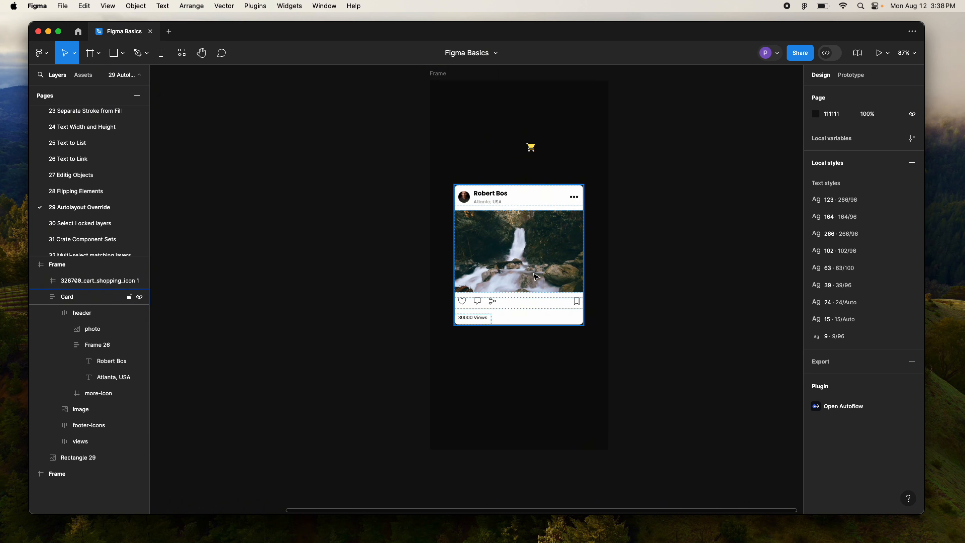
Move the yellow cart icon into the card's auto layout, between the waterfall image and the footer icons
click(529, 267)
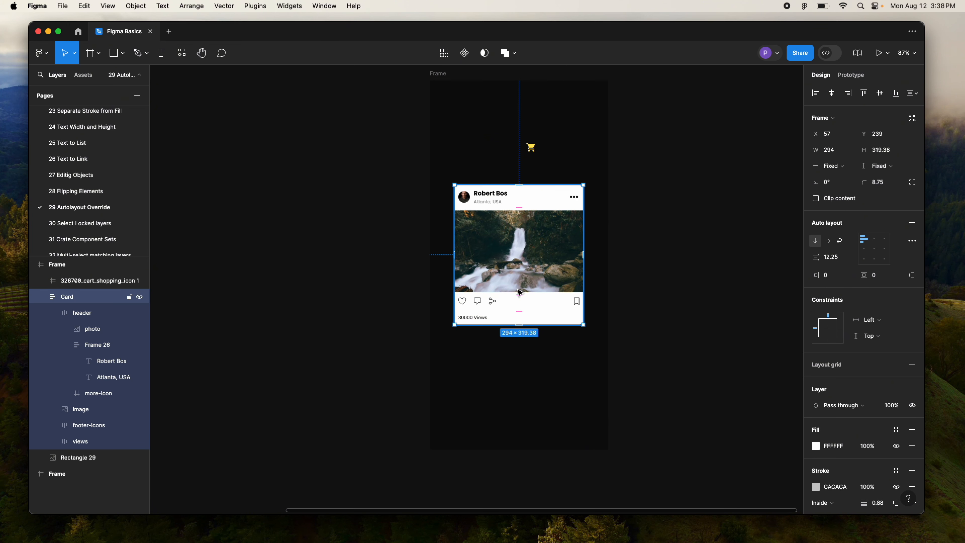
click(566, 160)
click(529, 149)
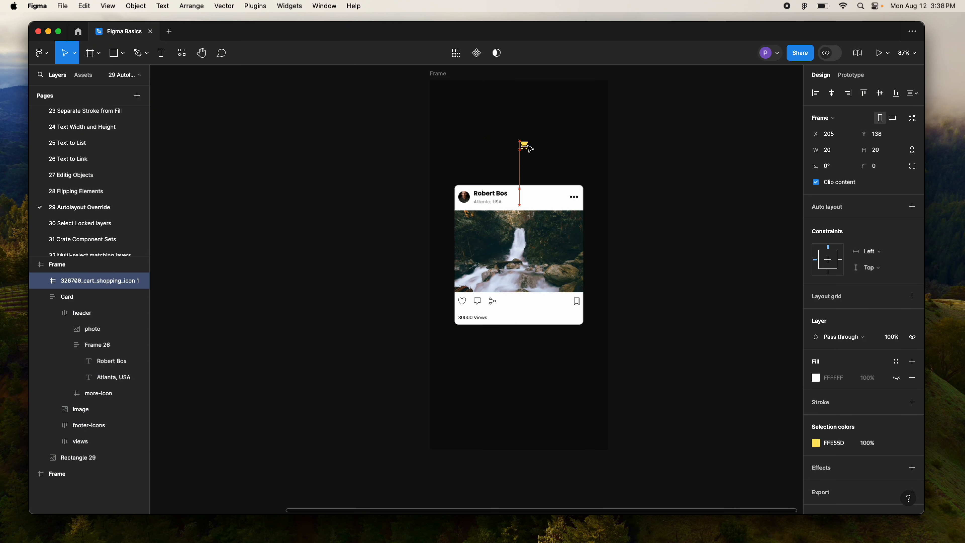
click(545, 148)
click(524, 146)
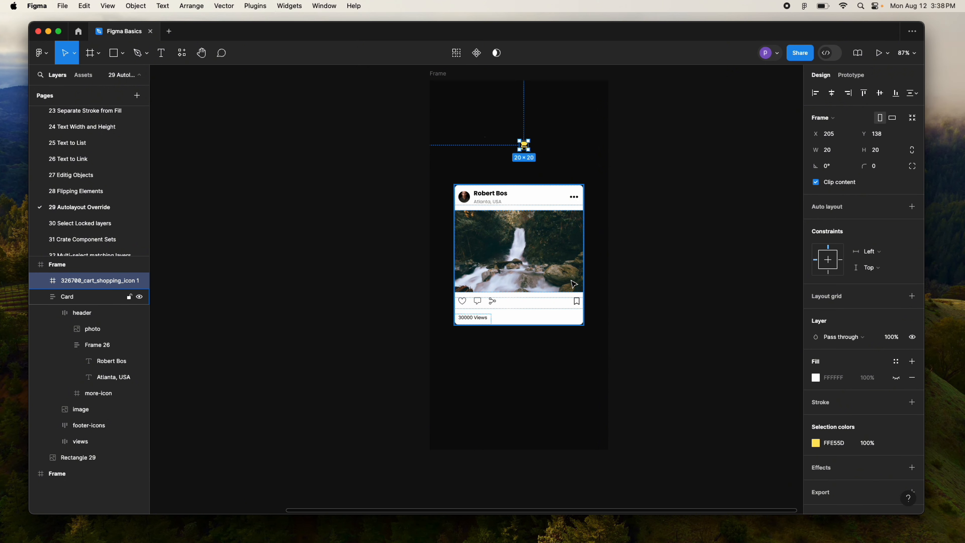
click(547, 164)
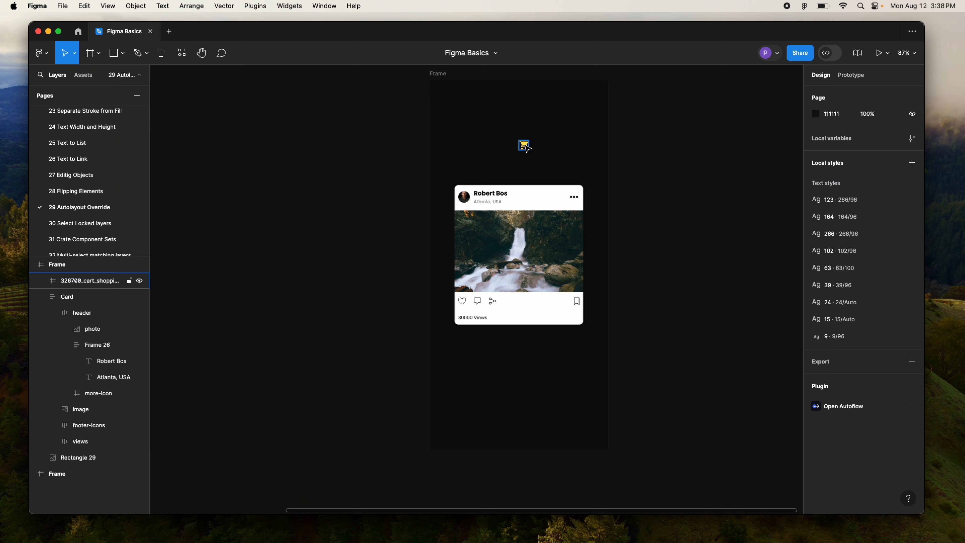
drag(526, 147, 462, 287)
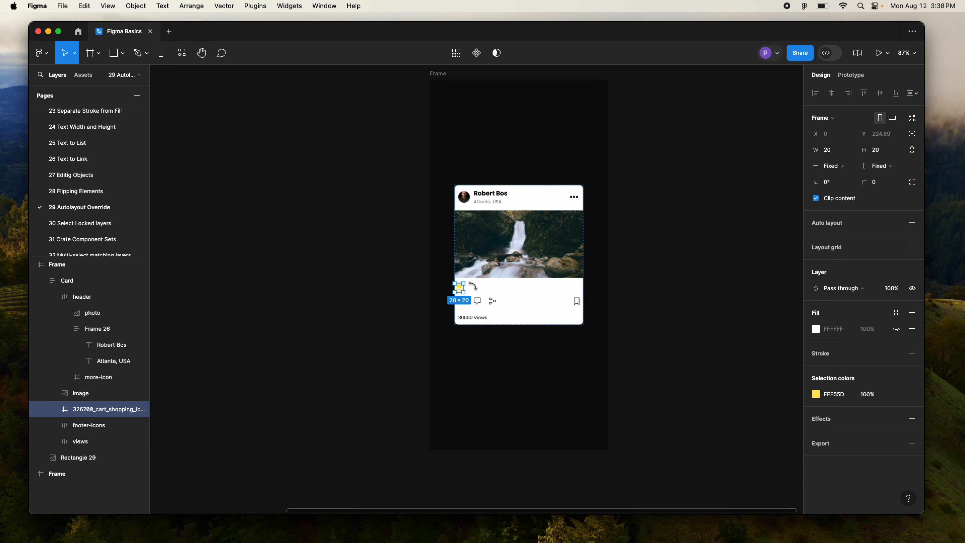
Give the cart icon absolute position within the card and move it to the waterfall image's lower-right corner
key(Escape)
click(462, 289)
click(913, 134)
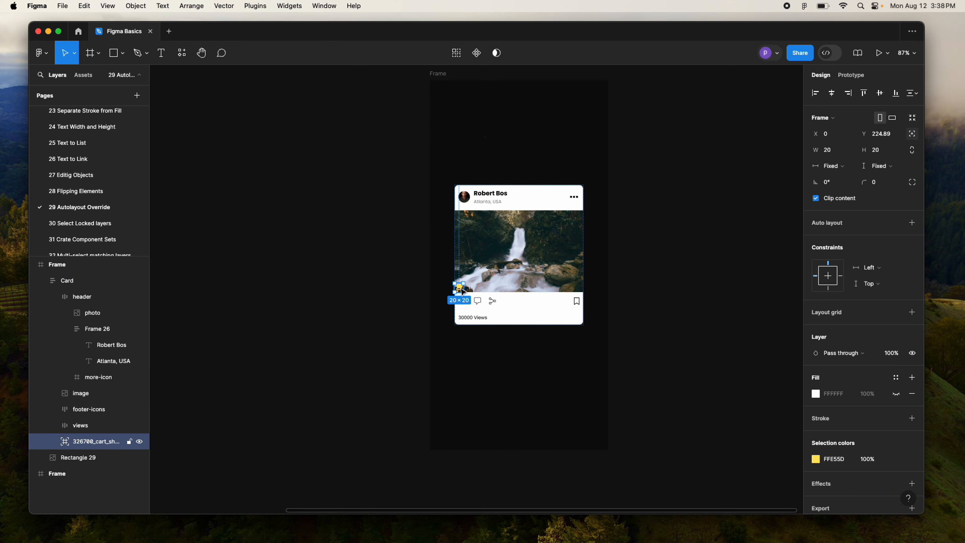
drag(461, 288, 573, 281)
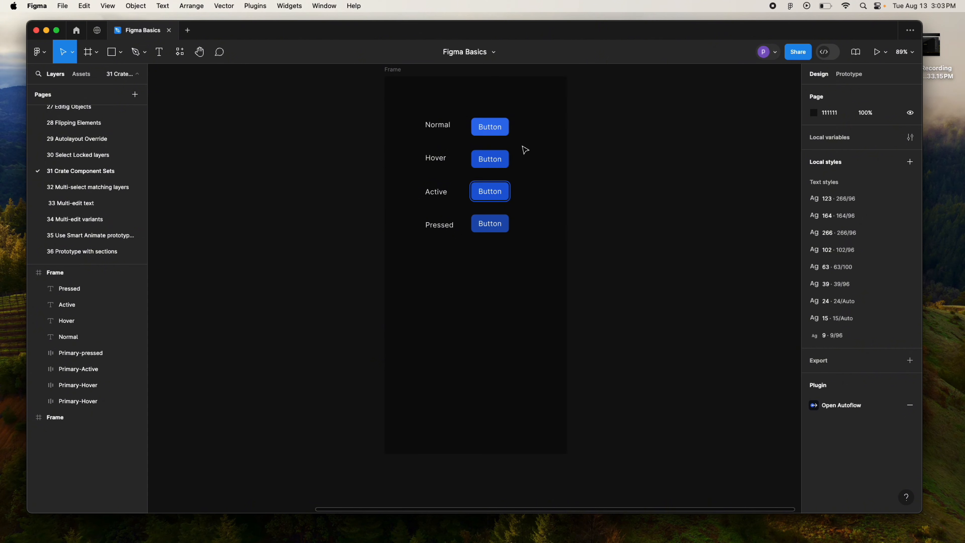
drag(493, 106, 532, 242)
click(531, 243)
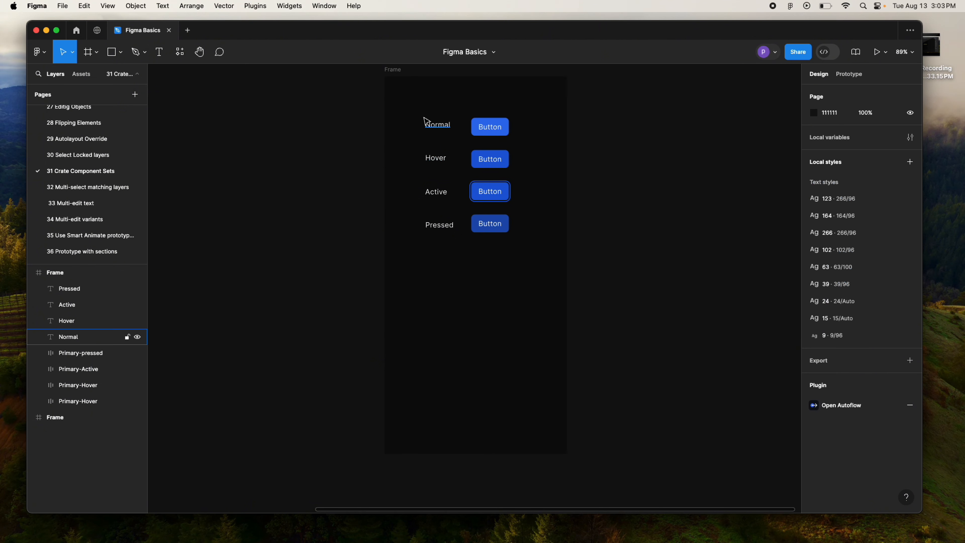
drag(418, 105, 457, 249)
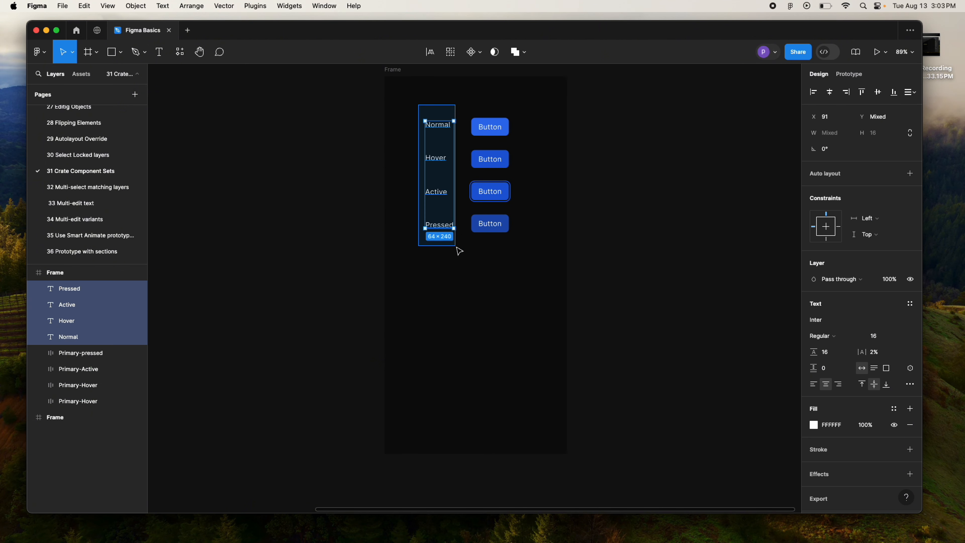
click(413, 181)
click(445, 198)
drag(468, 101, 521, 248)
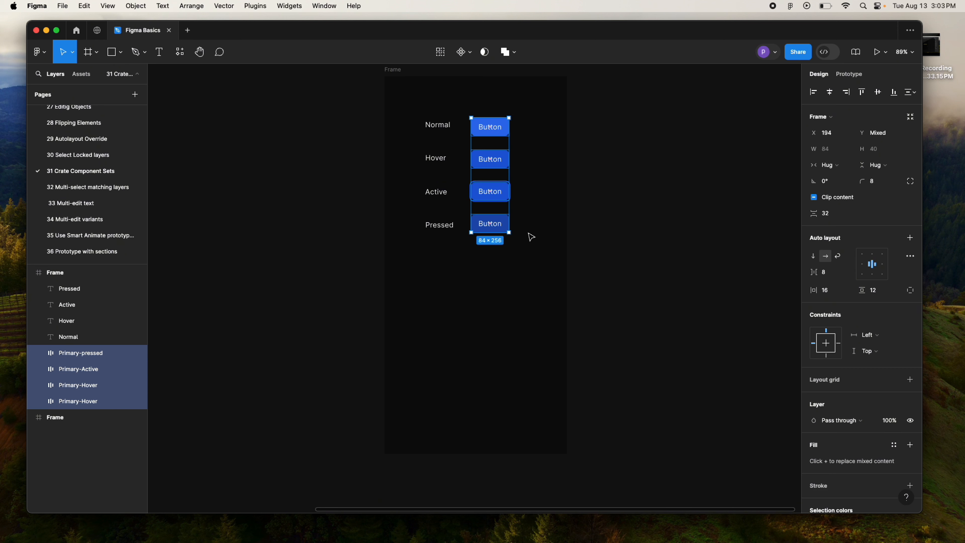
click(531, 236)
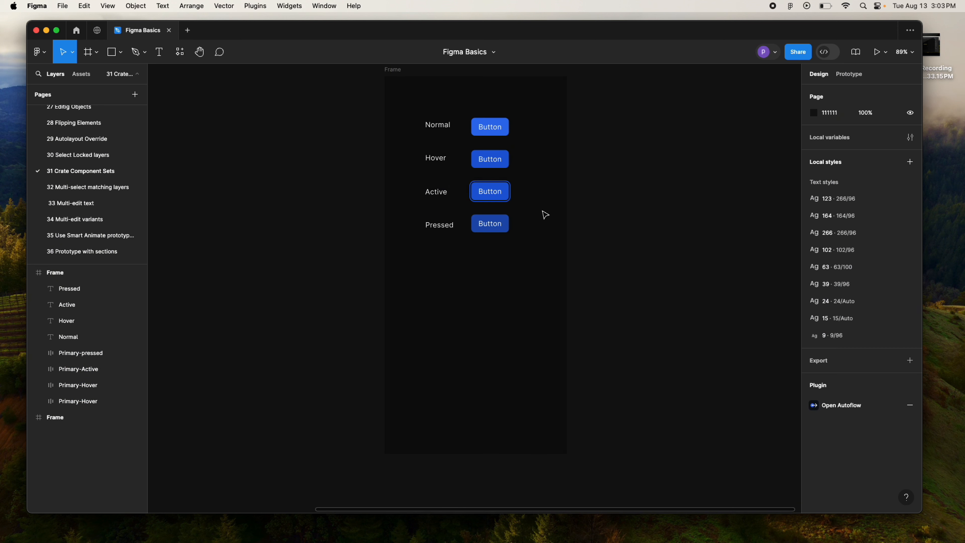
Combine the four button frames into a component set and select its conflicting variants
drag(468, 101, 533, 245)
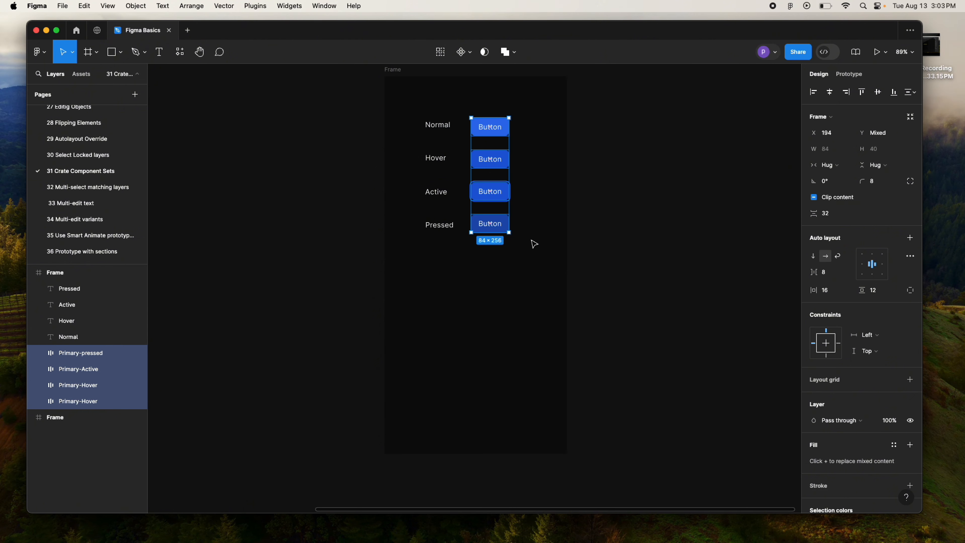
click(471, 53)
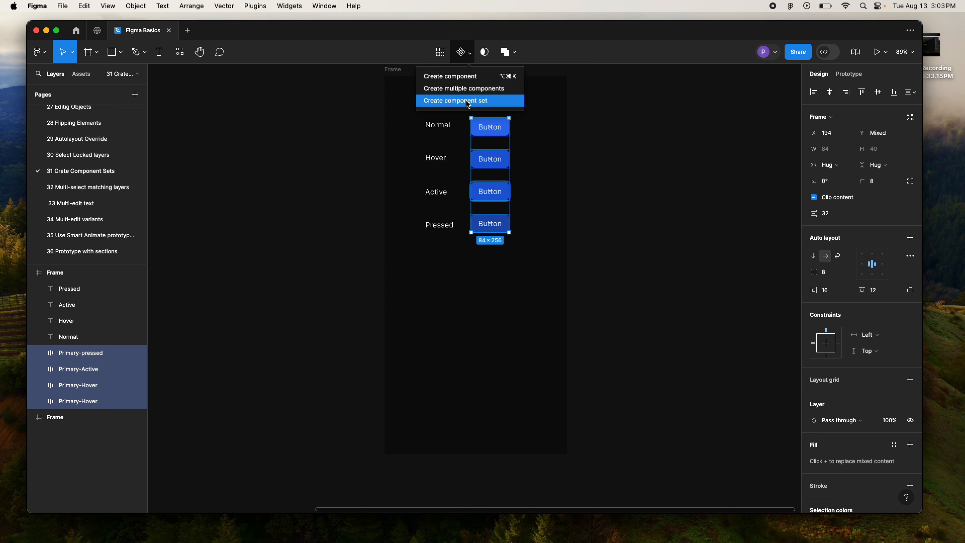
click(480, 102)
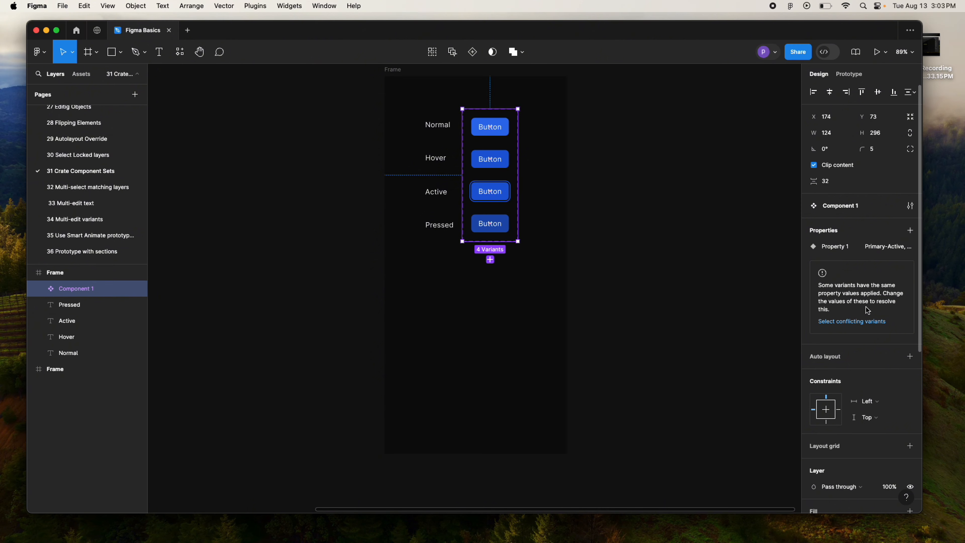
click(858, 328)
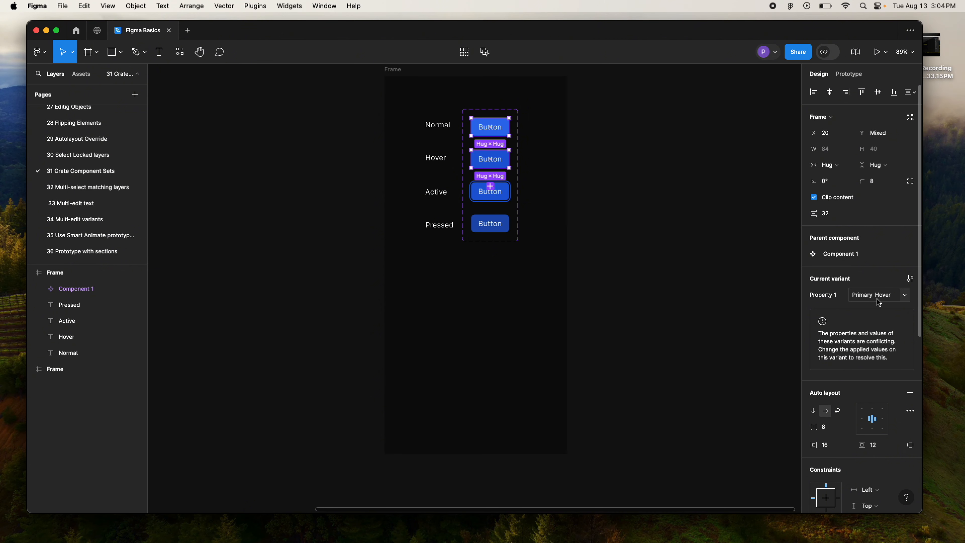
click(513, 144)
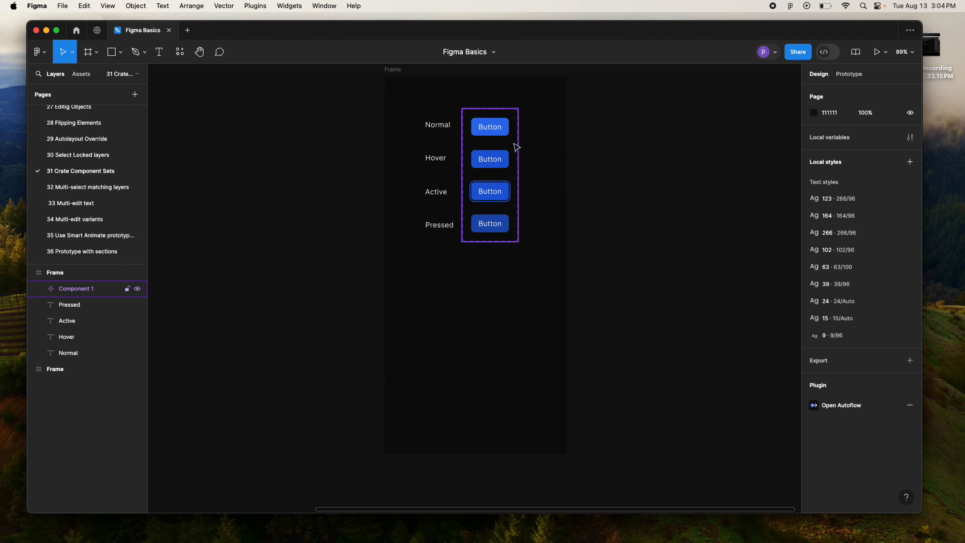
Rename the topmost button variant's Property 1 value to Primary-Normal to resolve the variant conflict
click(503, 131)
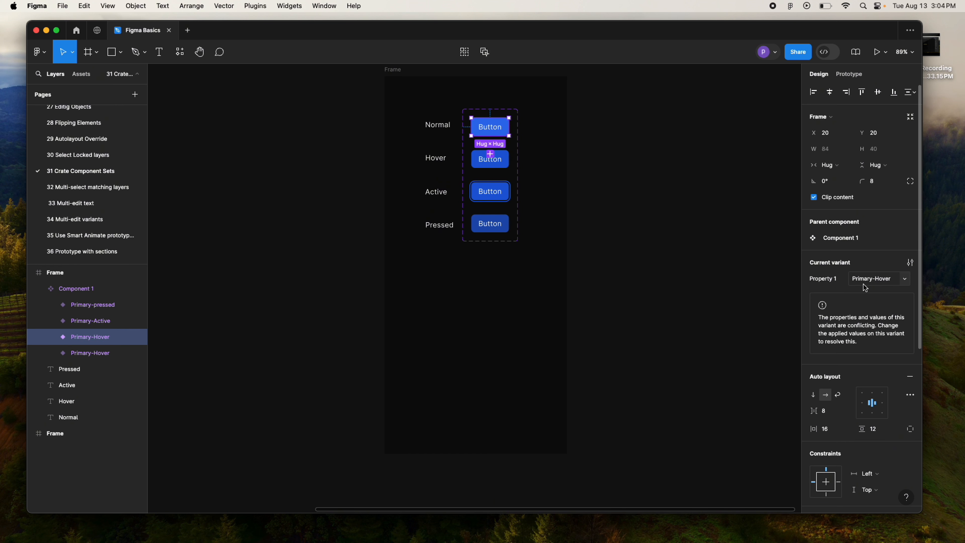
click(885, 282)
double_click(884, 284)
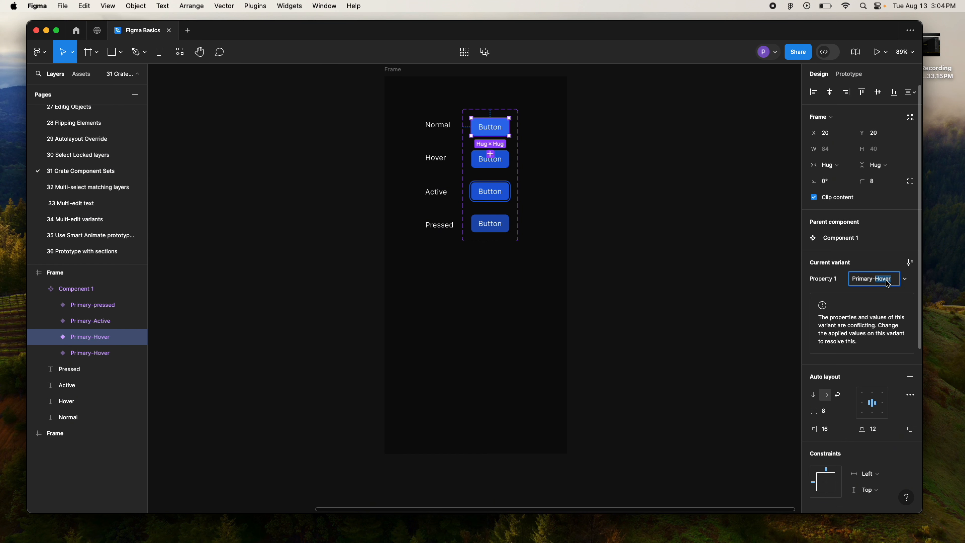
text(Normal)
key(Return)
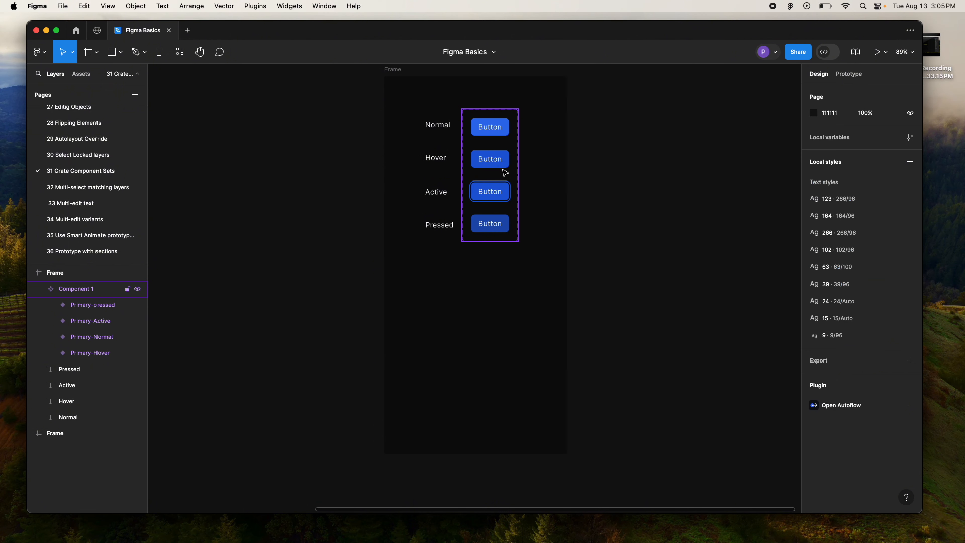
click(502, 169)
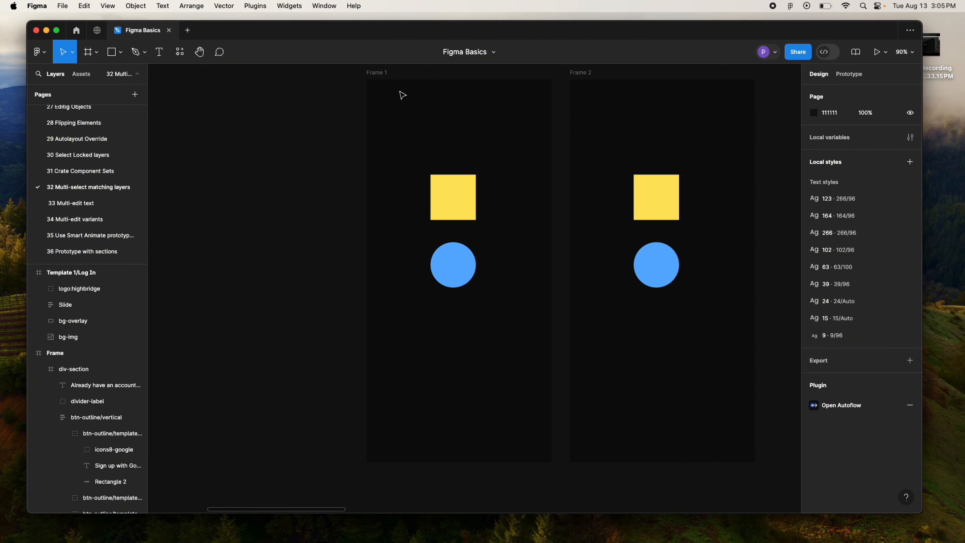
Inspect the yellow squares and blue circles that Frame 1 and Frame 2 have in common
click(376, 76)
click(578, 85)
click(384, 171)
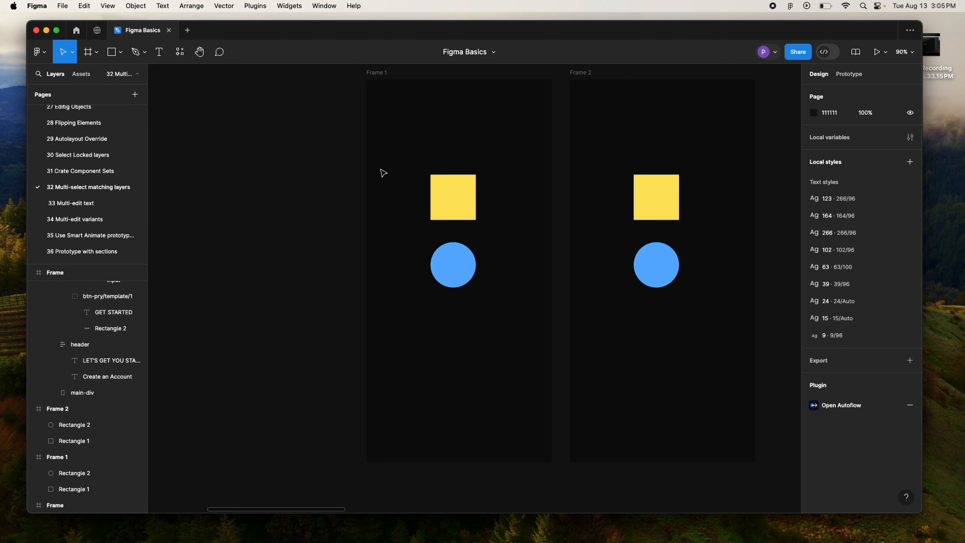
click(453, 197)
click(453, 264)
click(650, 258)
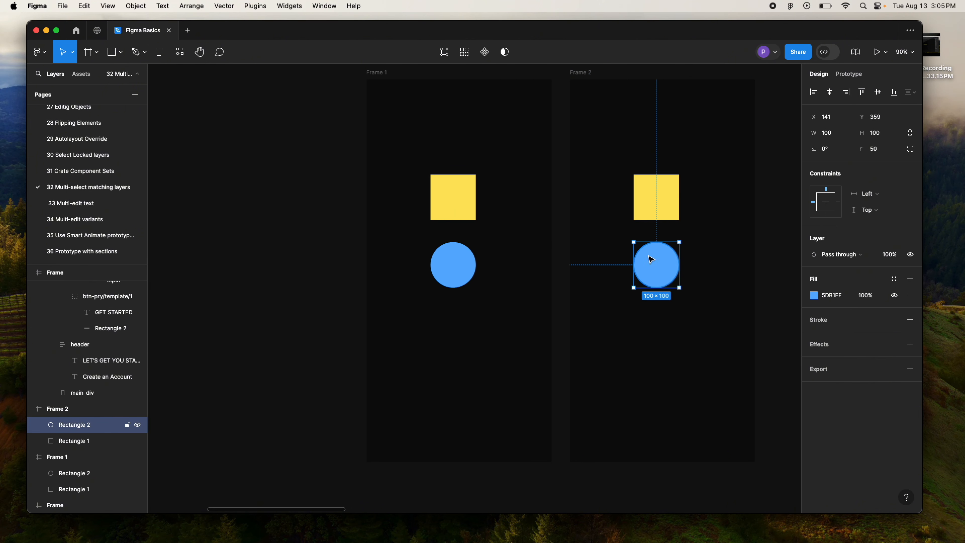
click(482, 168)
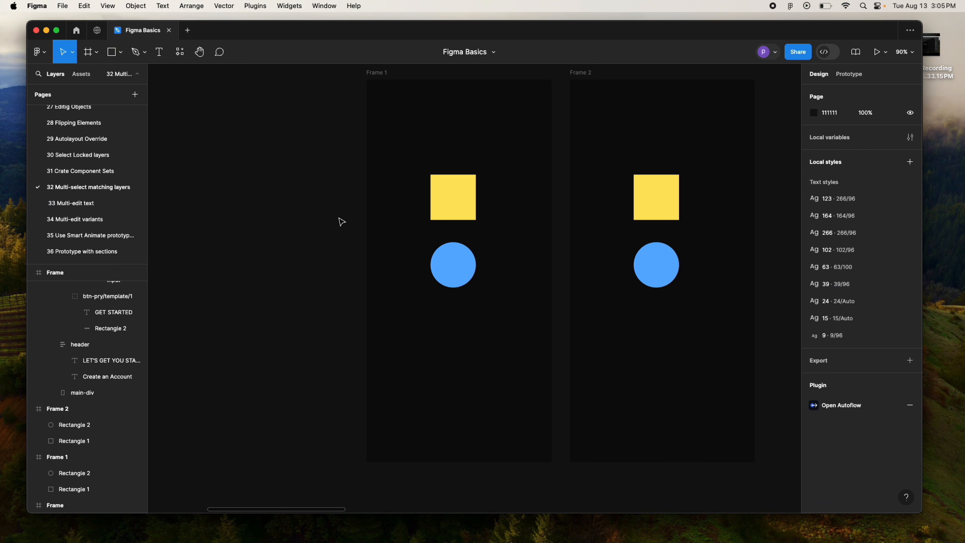
Select the yellow square in Frame 1 together with its matching layer in Frame 2
click(465, 205)
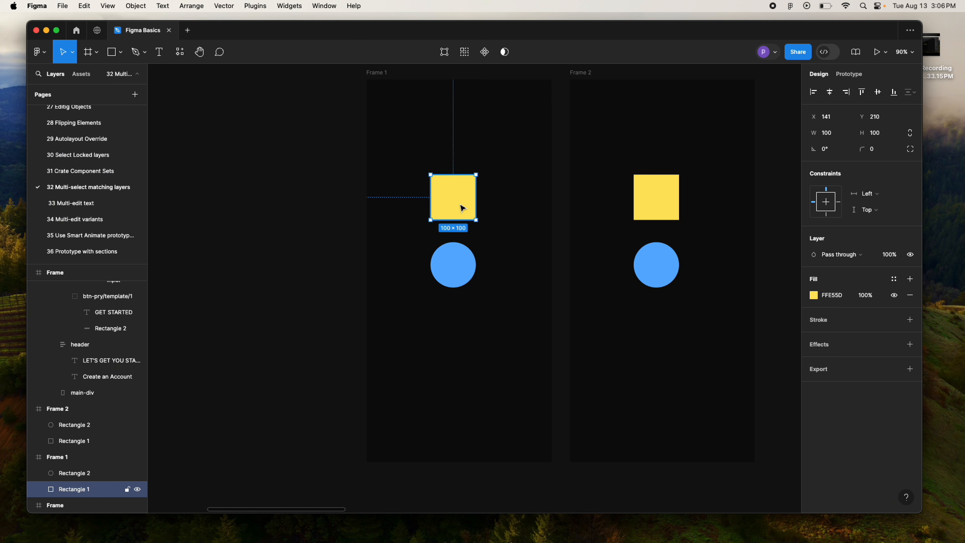
click(491, 192)
click(464, 195)
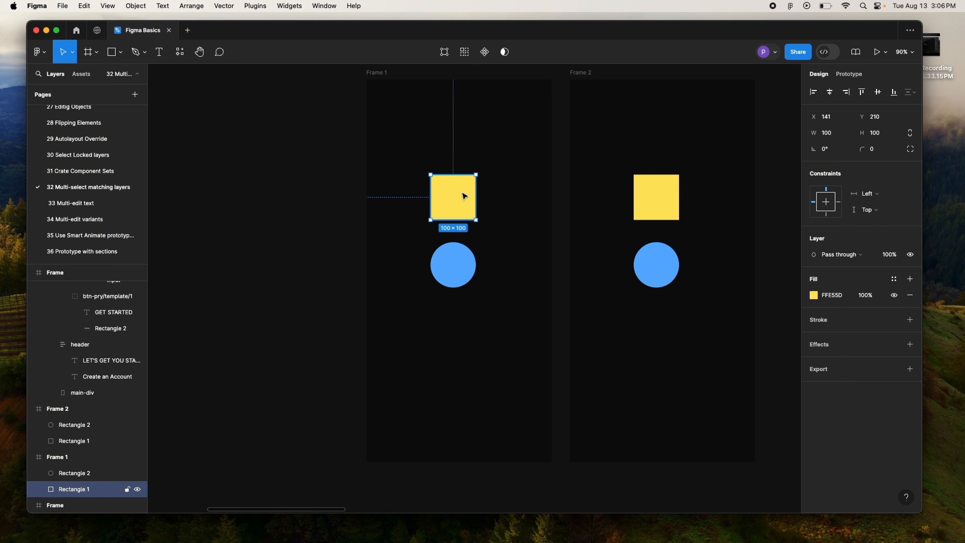
click(465, 55)
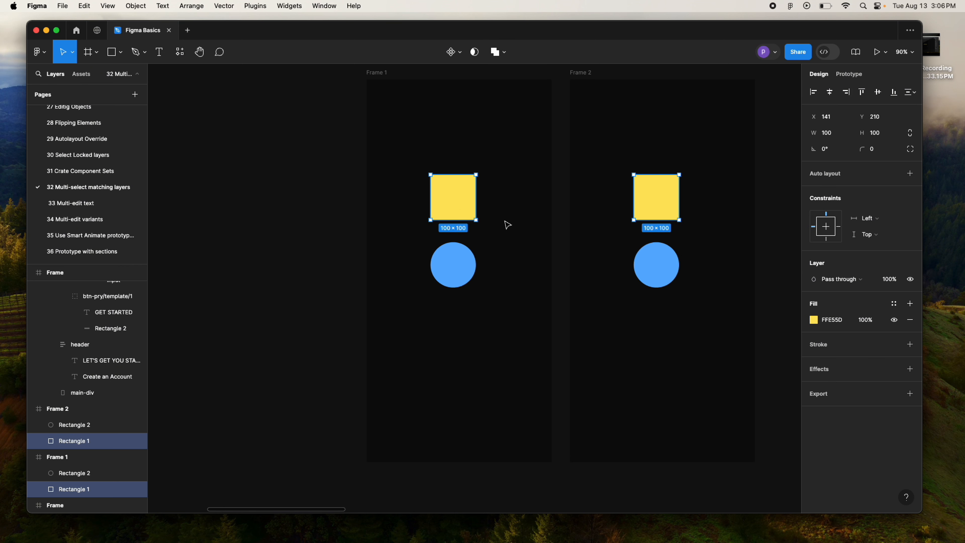
Change the fill of both selected squares to FF5D5D and set their corner radius to 9
click(813, 320)
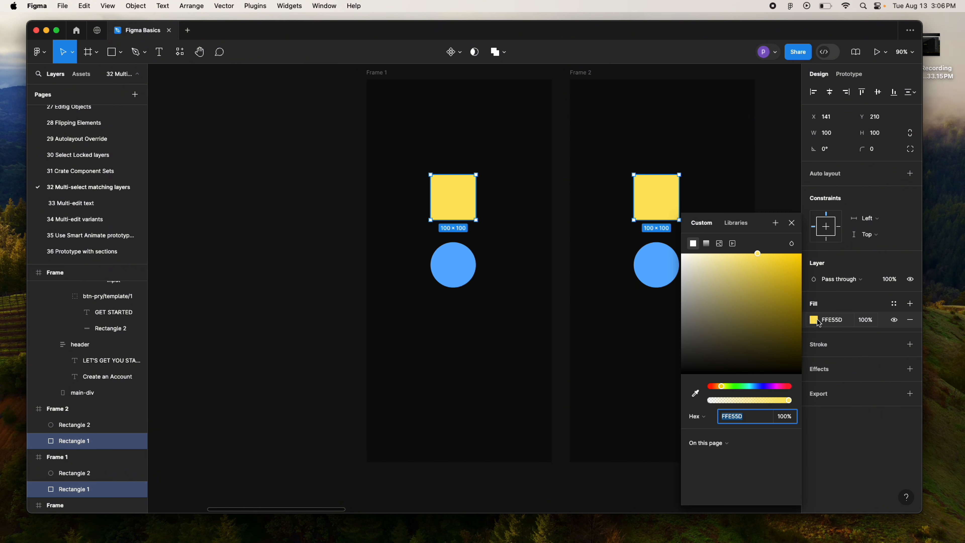
click(712, 387)
drag(712, 387, 711, 387)
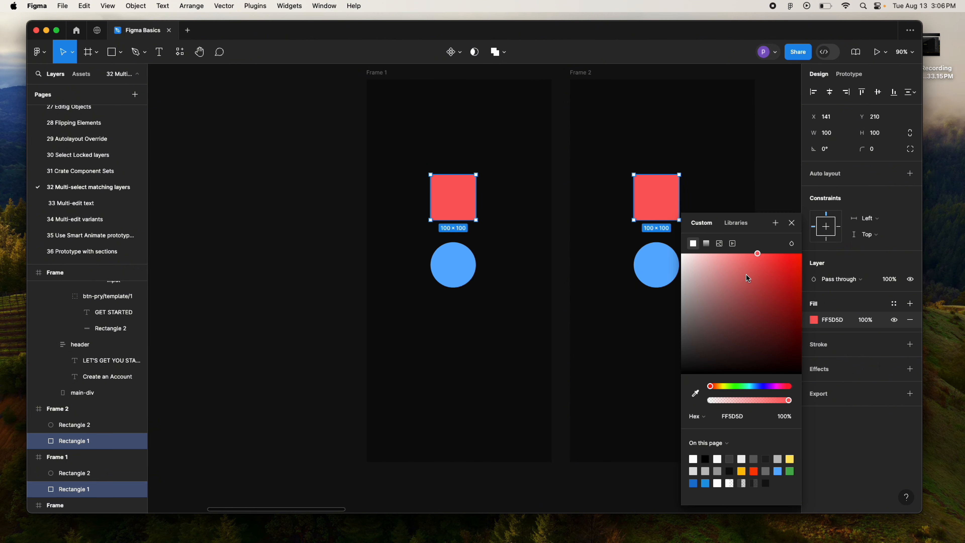
drag(862, 148, 863, 148)
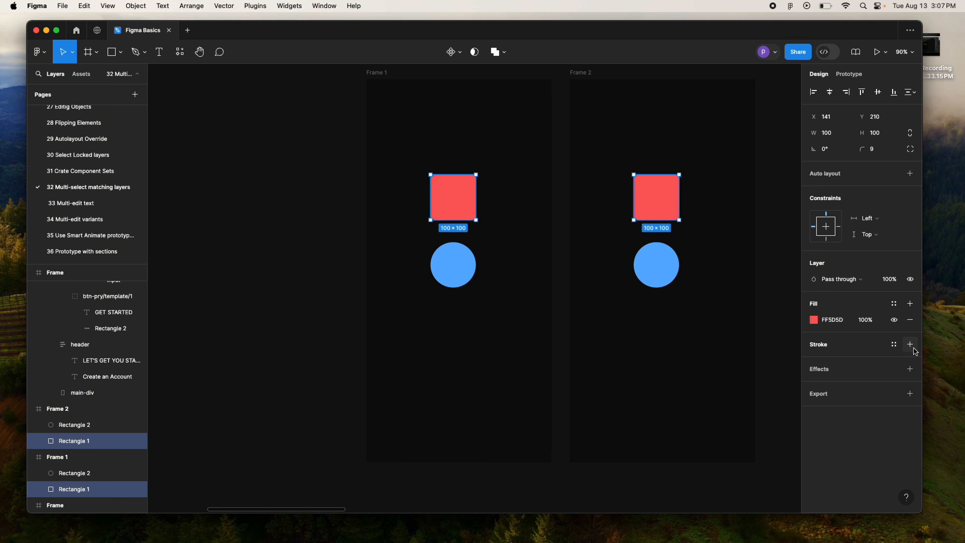
click(463, 297)
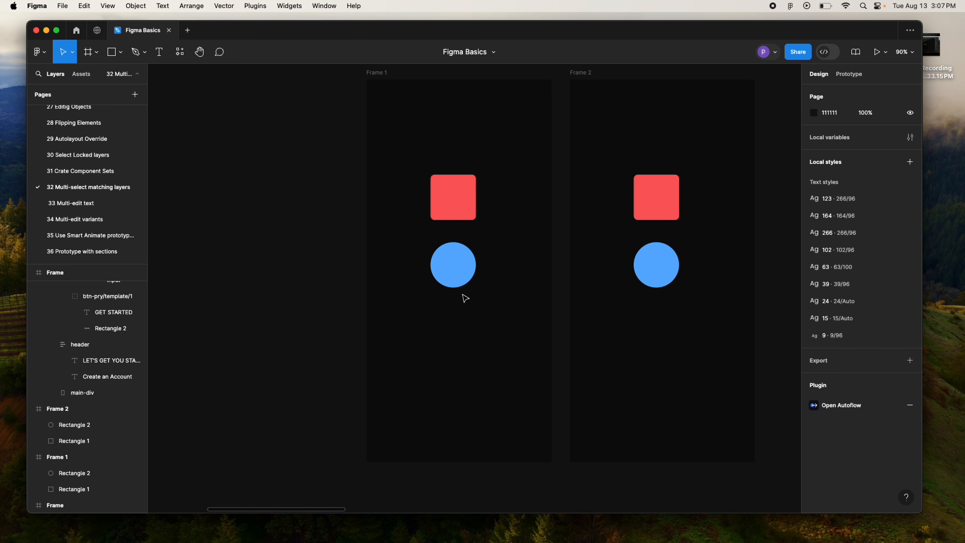
Select the matching blue circles in both frames and restyle them with a turquoise fill, a thick white stroke and a larger size
click(461, 273)
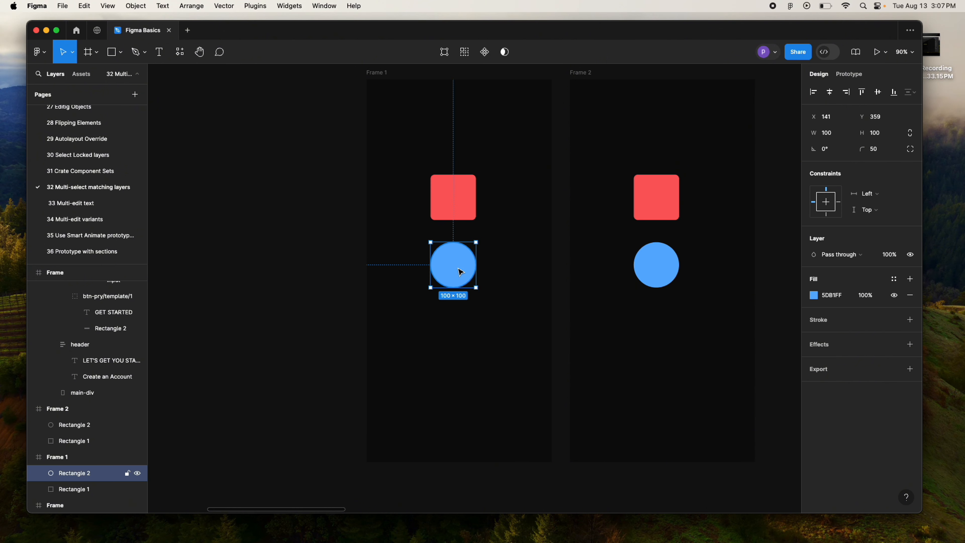
click(469, 55)
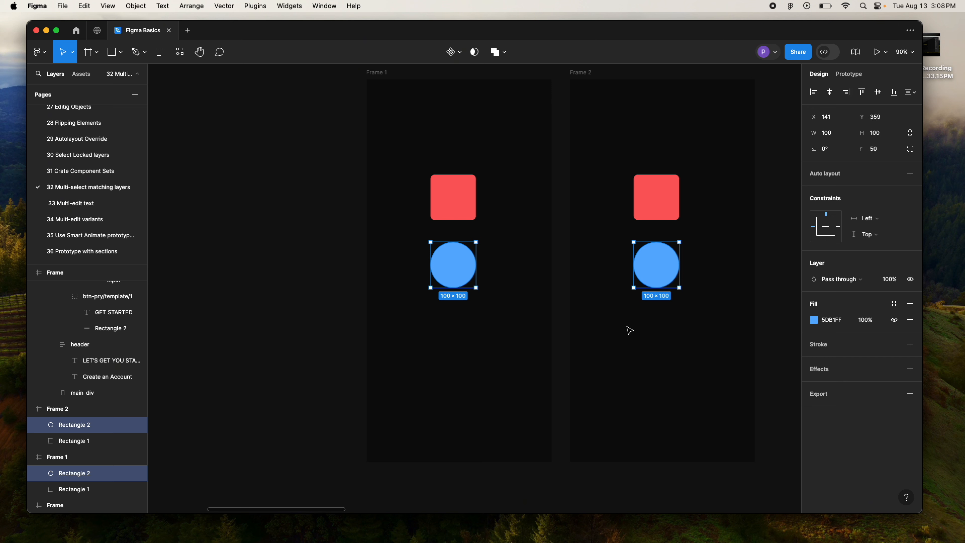
click(814, 319)
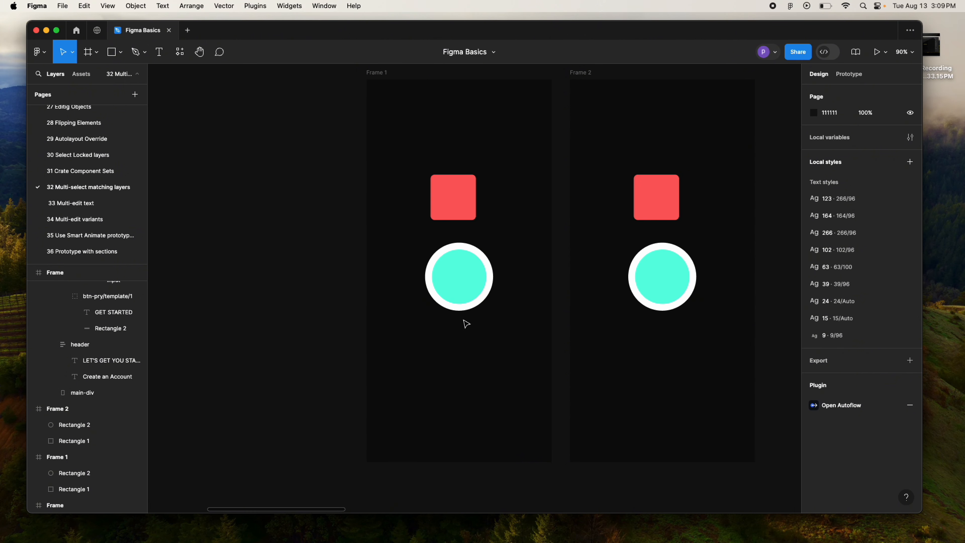
Select the CREATE ACCOUNT button together with its matching LOGIN button in the neighbouring login frame
scroll(618, 347, right, 5)
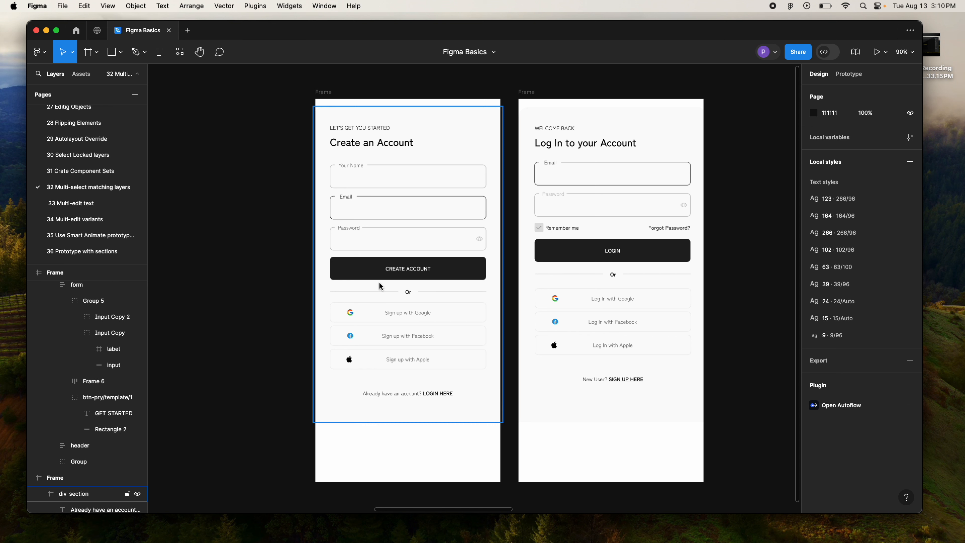
click(367, 275)
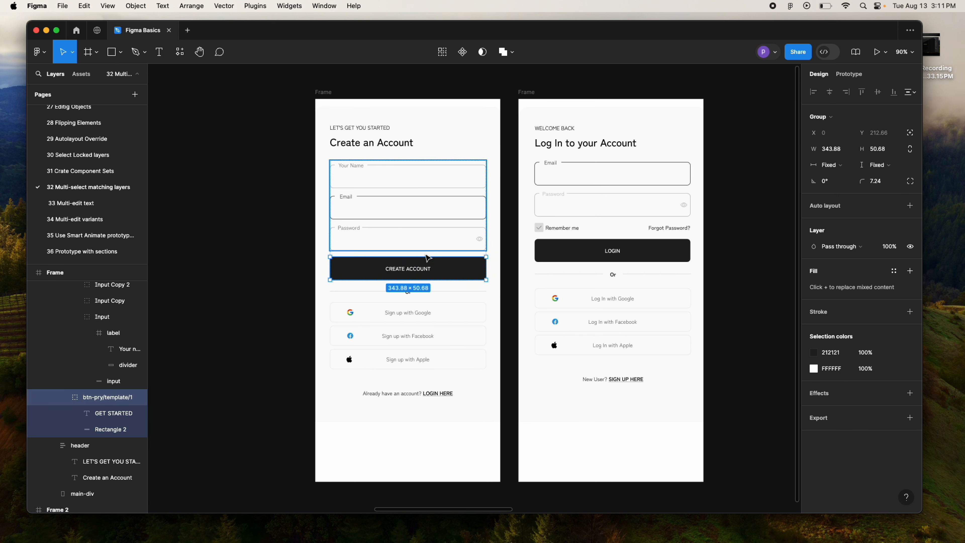
click(443, 54)
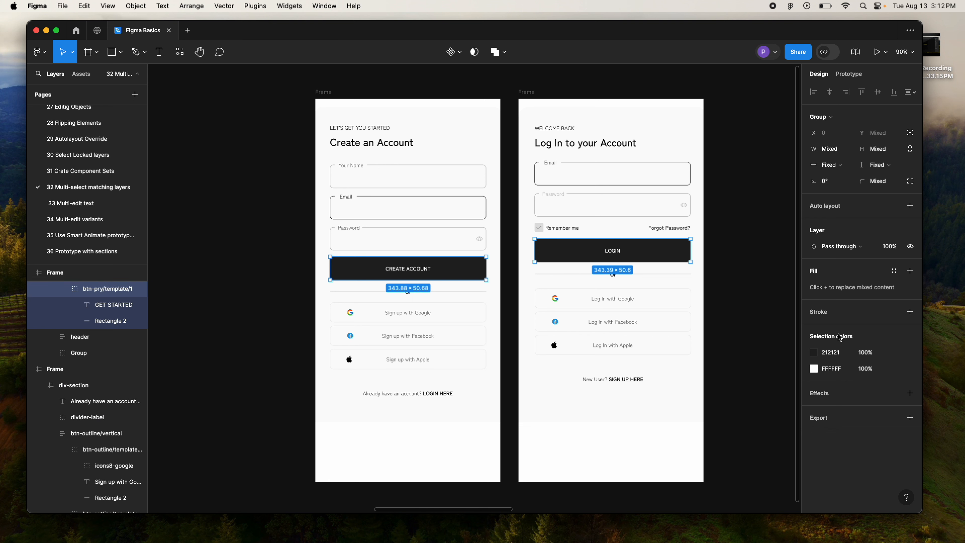
Change the dark 212121 selection color of the CREATE ACCOUNT and LOGIN buttons to green 32A563
mouse_move(838, 375)
click(815, 354)
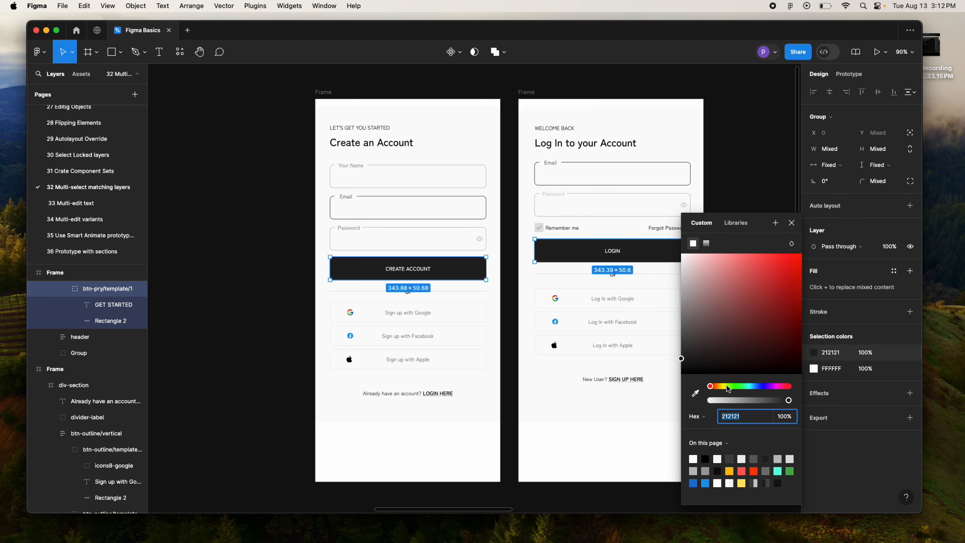
click(742, 385)
drag(762, 311, 765, 300)
click(768, 301)
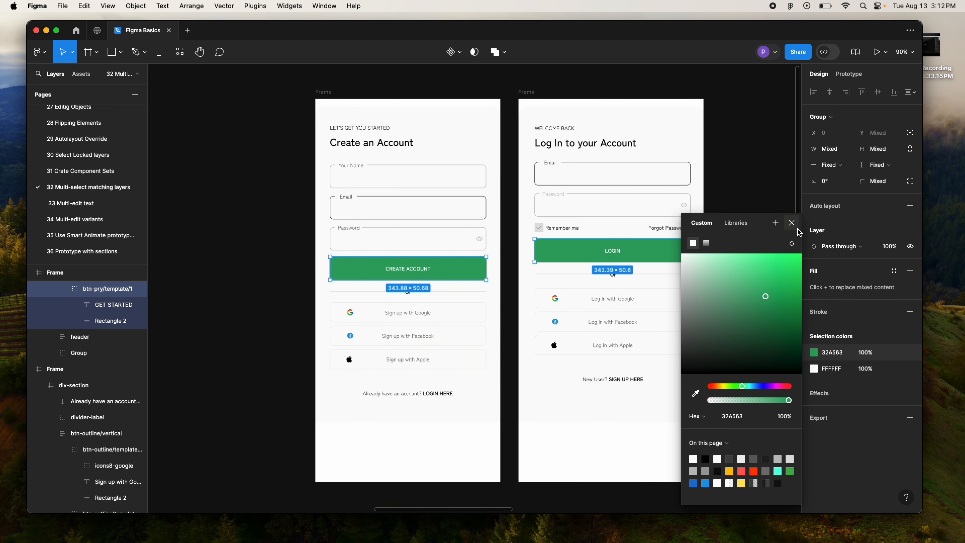
click(792, 223)
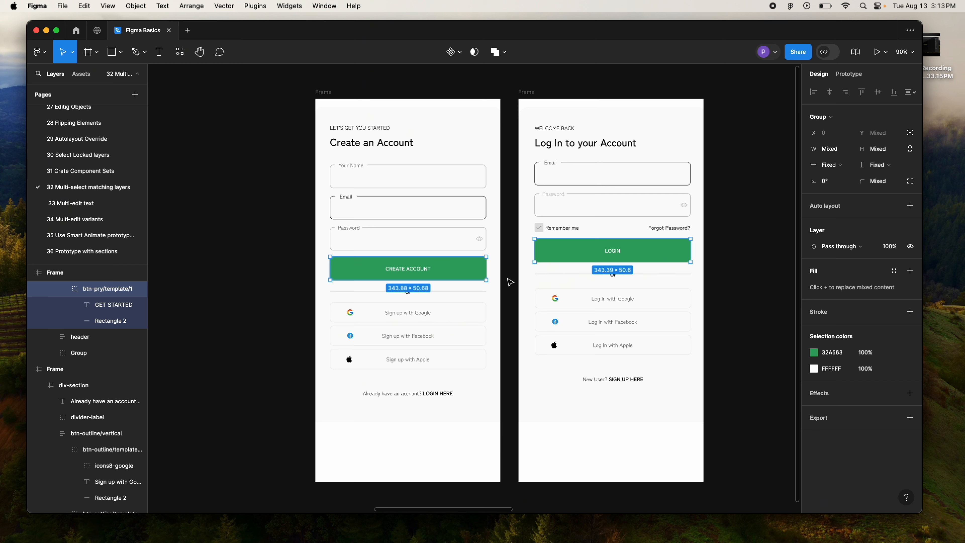
Open the 33 Multi-edit text page and inspect the four buttons in its frame
key(Page_Down)
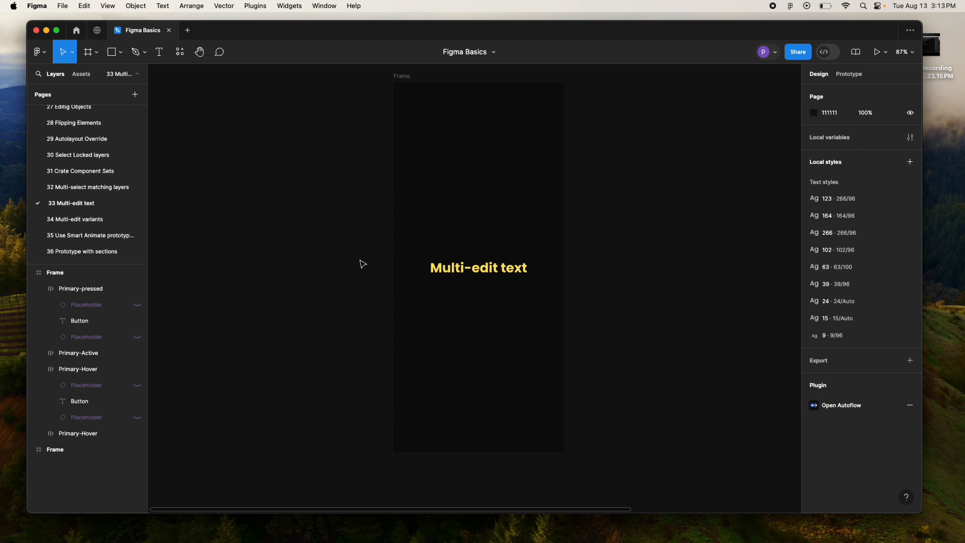
scroll(563, 243, right, 10)
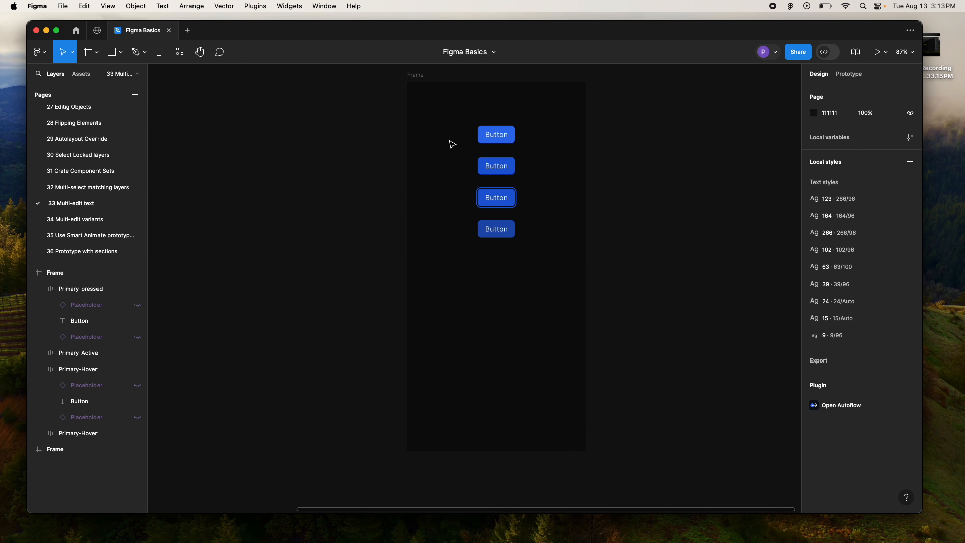
drag(470, 117, 518, 229)
click(518, 228)
click(506, 136)
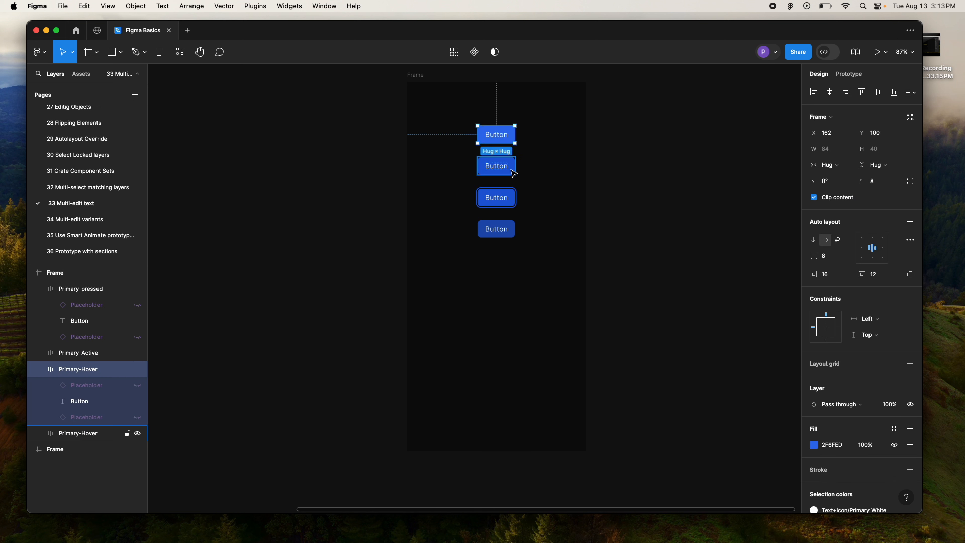
click(511, 172)
click(495, 199)
click(497, 231)
click(551, 249)
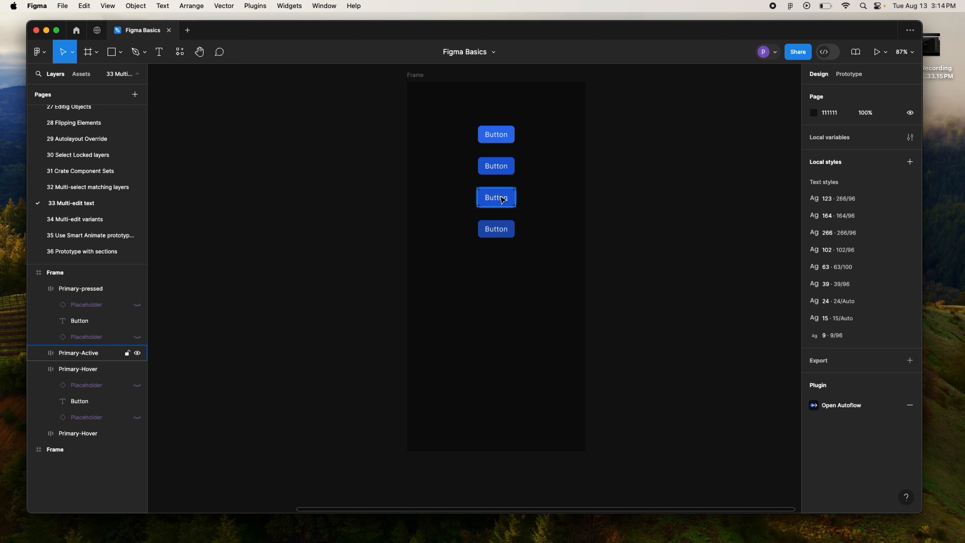
key(t)
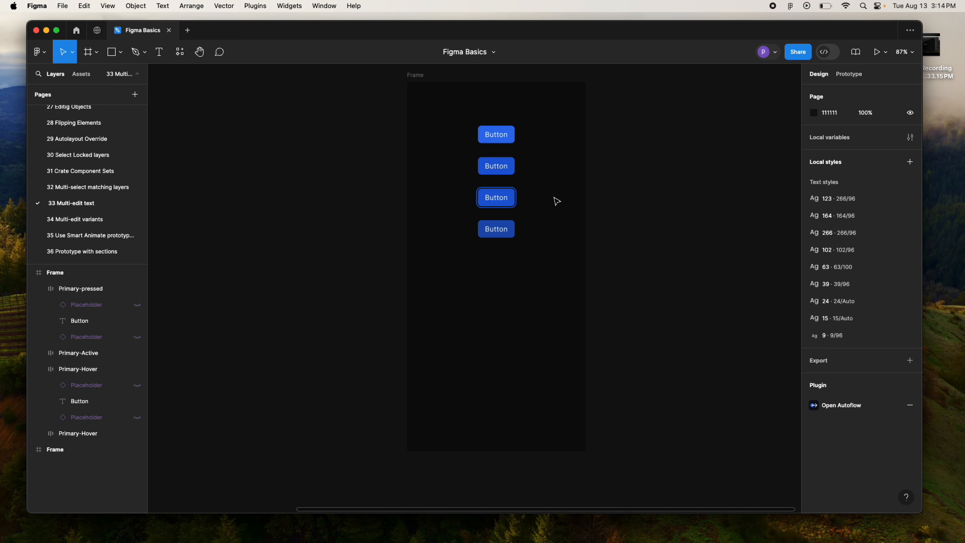
Select the topmost button's label and extend the selection to all layers with the same text properties
click(499, 140)
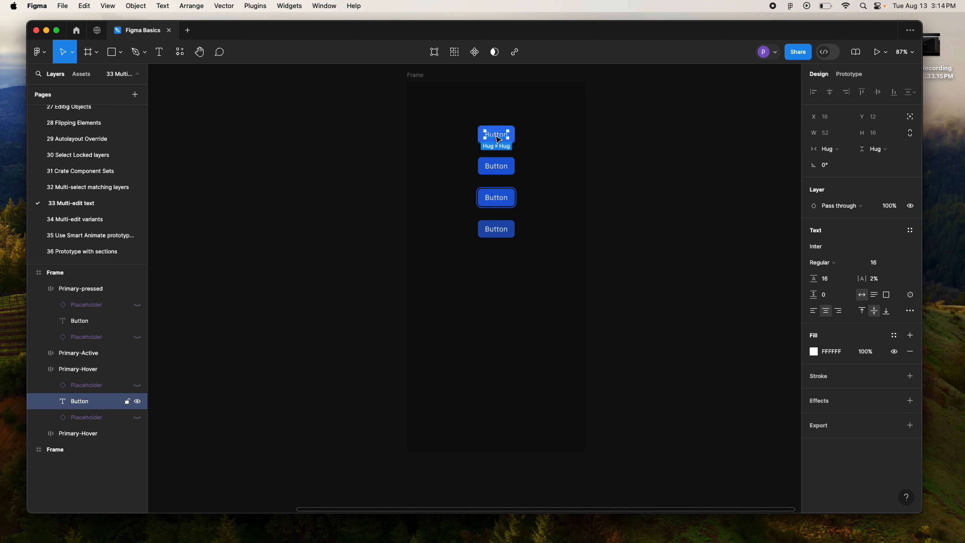
key(super+slash)
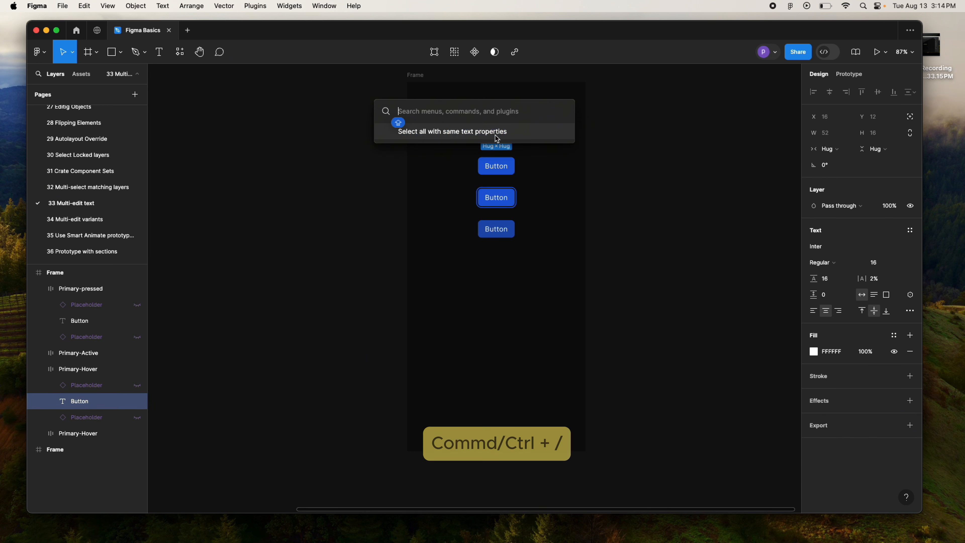
text(SELECT)
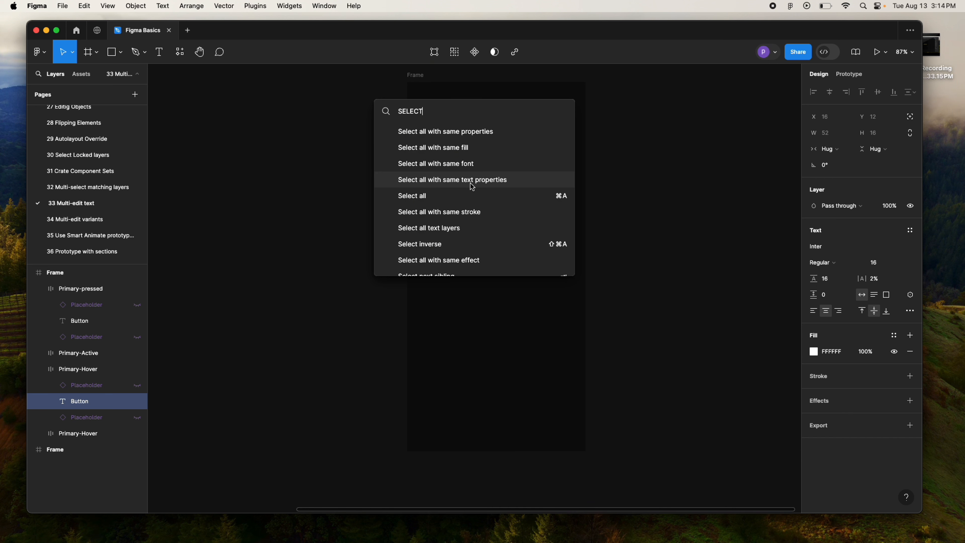
click(488, 186)
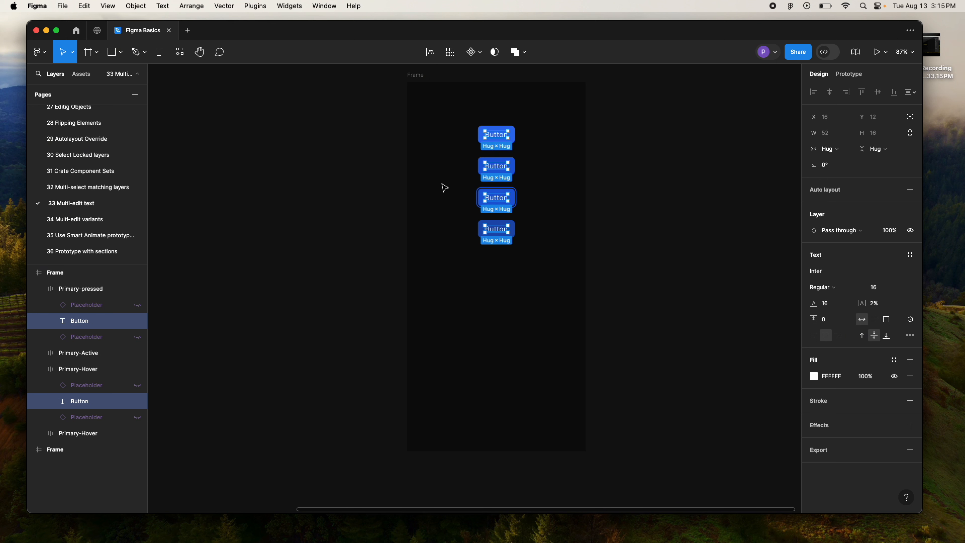
Replace the text of the selected button labels with "Save"
key(Return)
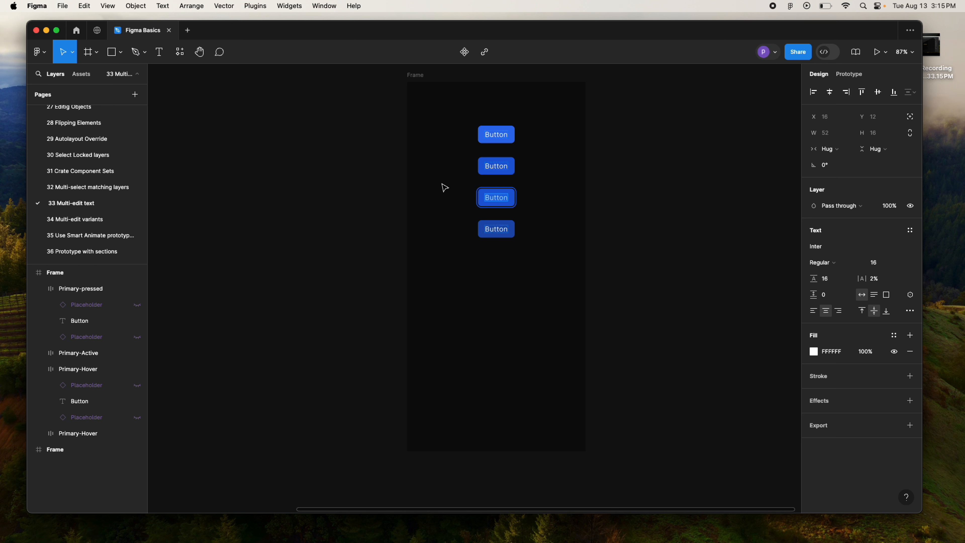
text(Save)
key(Escape)
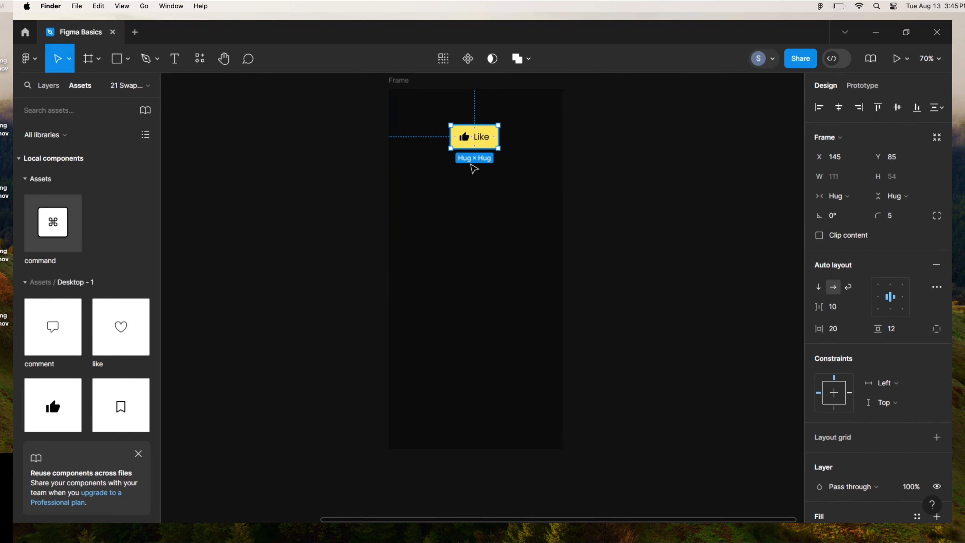
Duplicate the yellow Like button directly below the original and set the copy's fill to blue 6685F0
alt+drag(473, 139, 473, 199)
scroll(874, 342, down, 3)
click(820, 414)
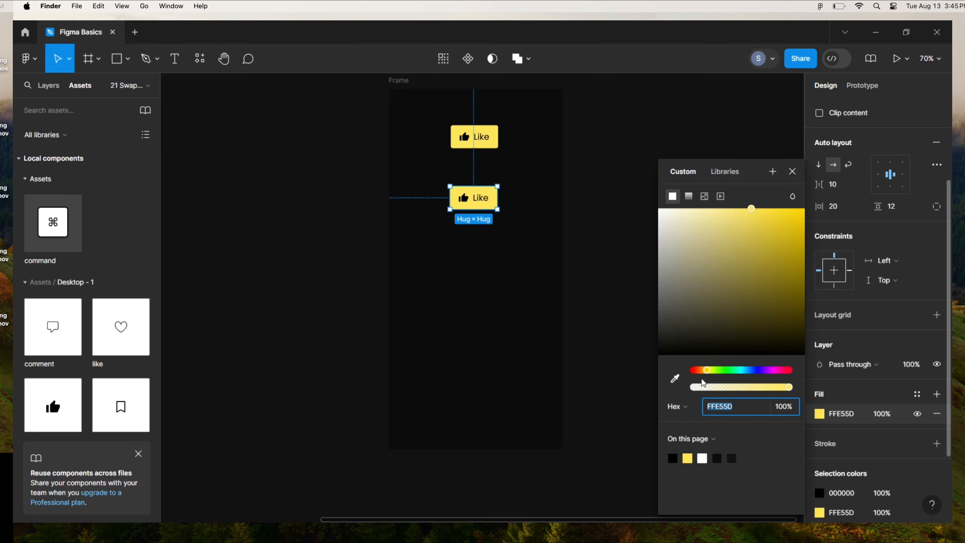
click(754, 370)
drag(791, 230, 743, 220)
Replace the blue button's label with "Comment"
double_click(481, 198)
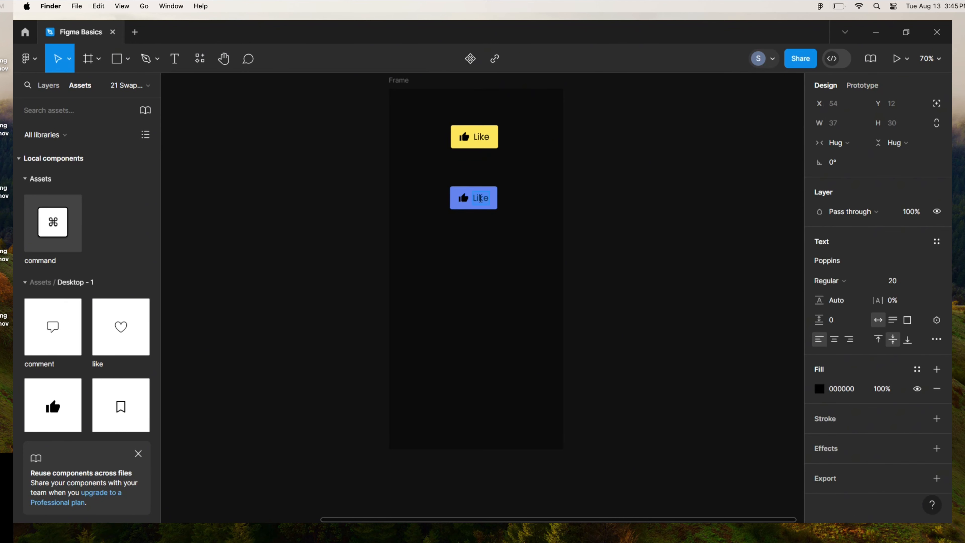
text(Comment)
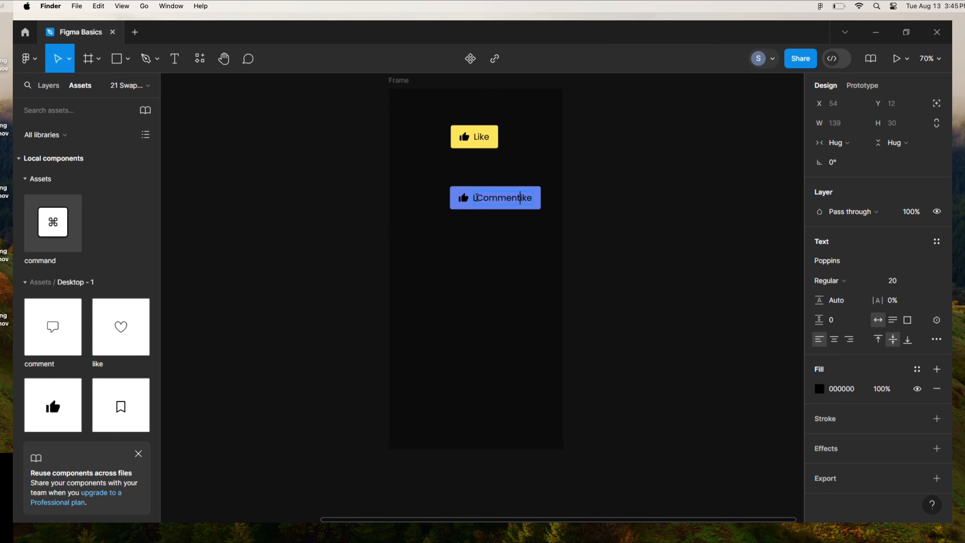
key(Escape)
key(Escape)
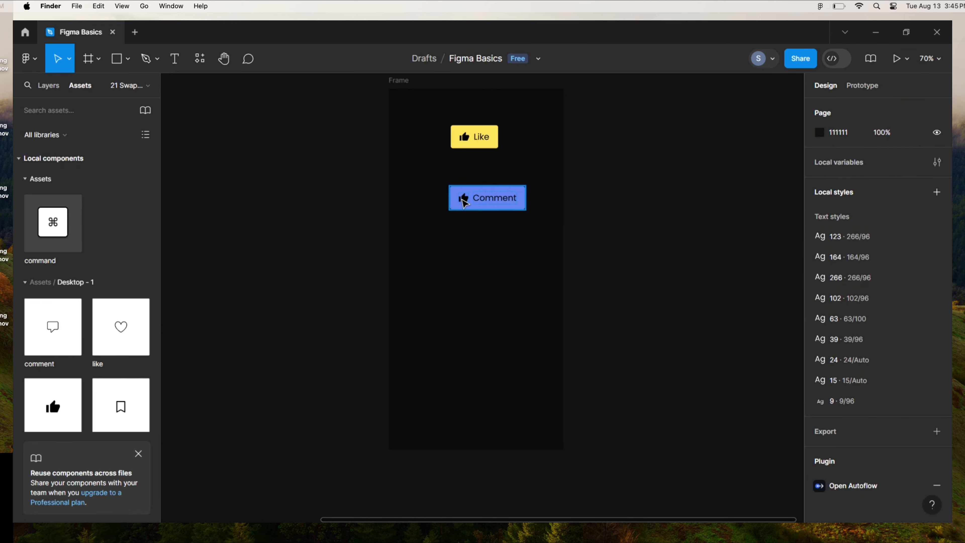
Swap the thumbs-up icon instance in the Comment button for the comment component
double_click(462, 201)
right_click(464, 201)
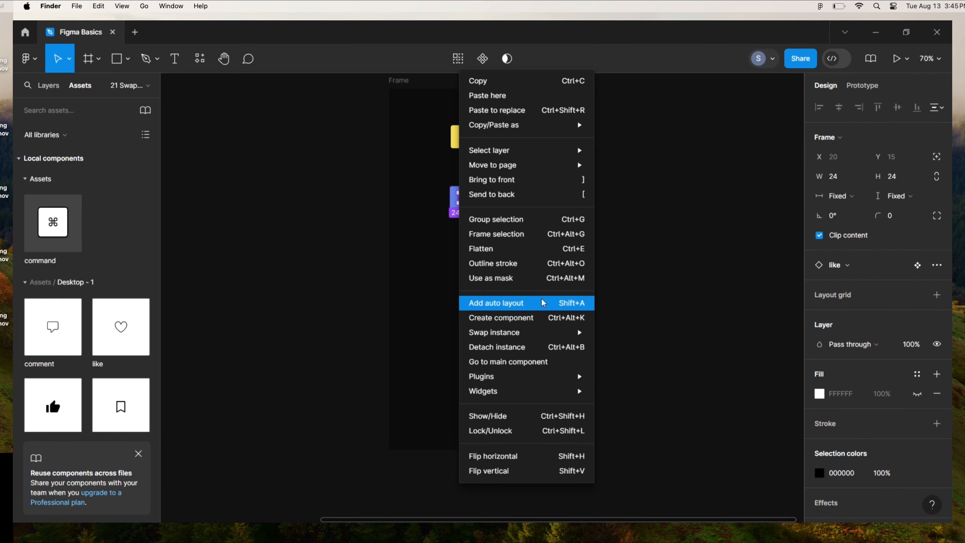
key(Escape)
right_click(466, 201)
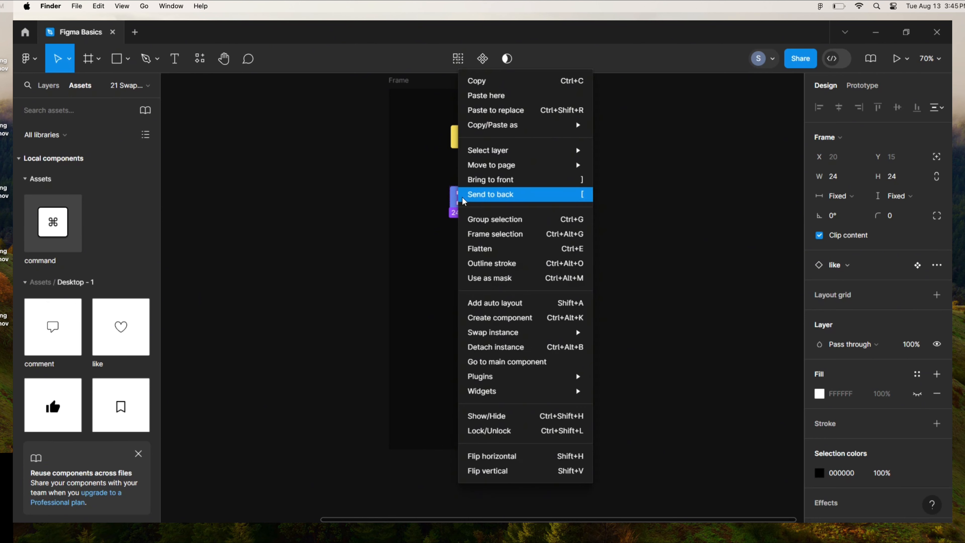
mouse_move(524, 333)
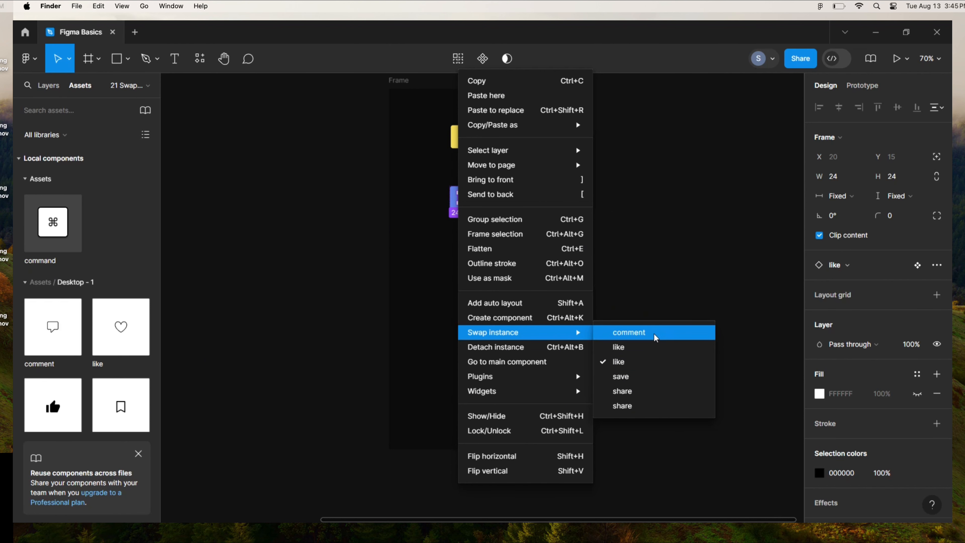
click(665, 336)
click(504, 271)
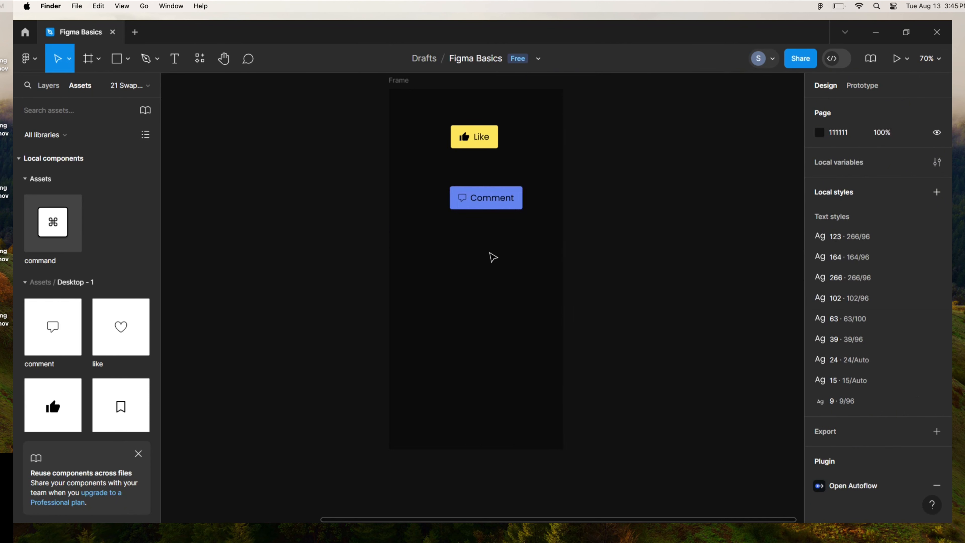
Duplicate the Comment button below itself and change the copy's label to "Bookmark"
click(480, 207)
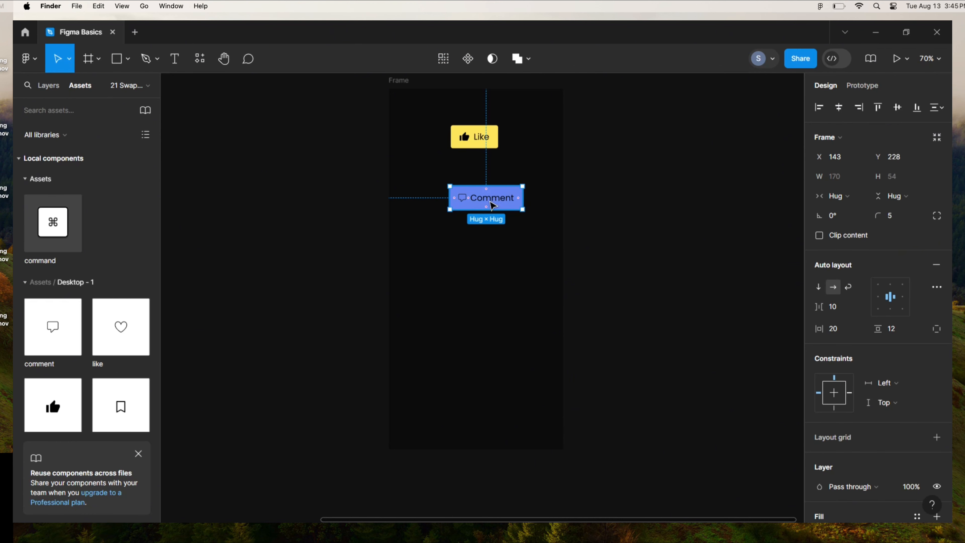
drag(491, 203, 489, 256)
double_click(488, 252)
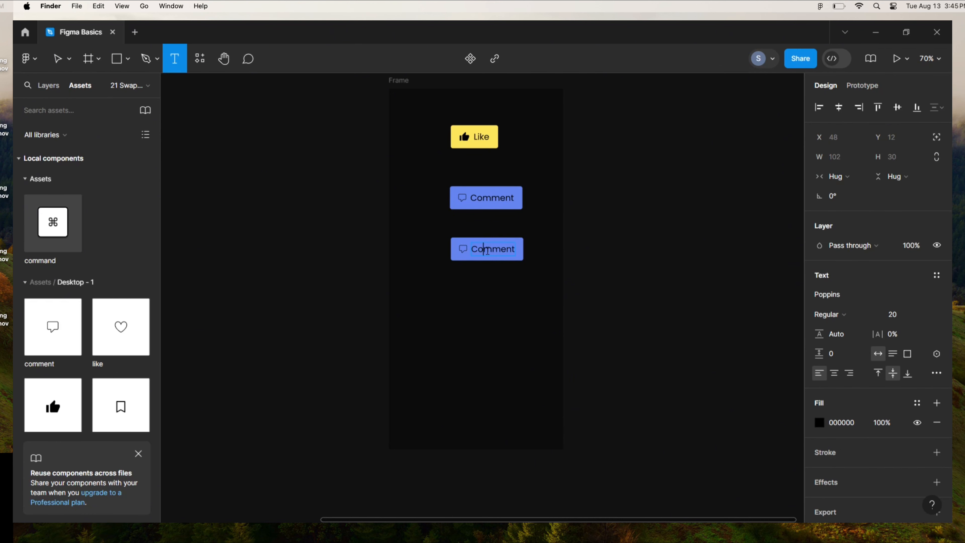
text(Bookmark)
Change the Bookmark button's fill to light green and swap its comment icon instance for the save component
click(819, 414)
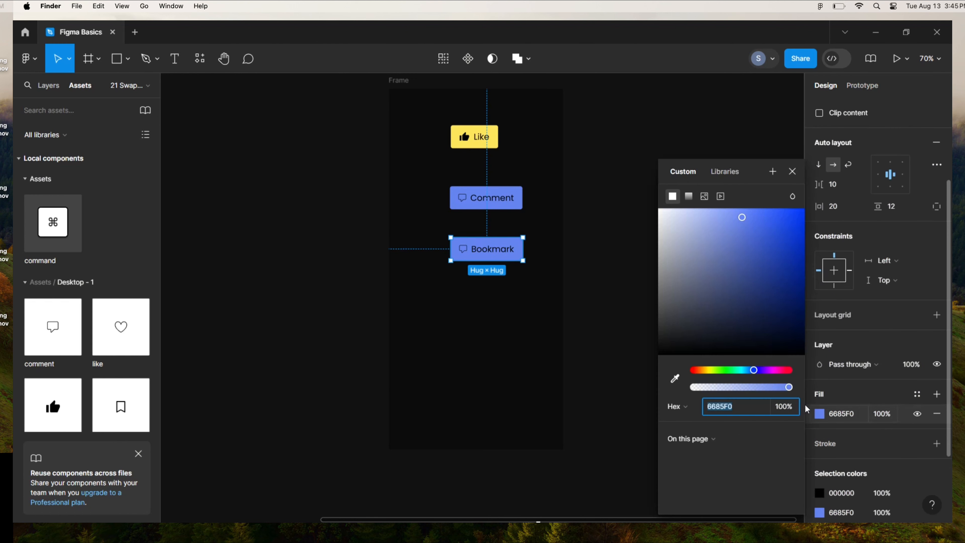
double_click(463, 249)
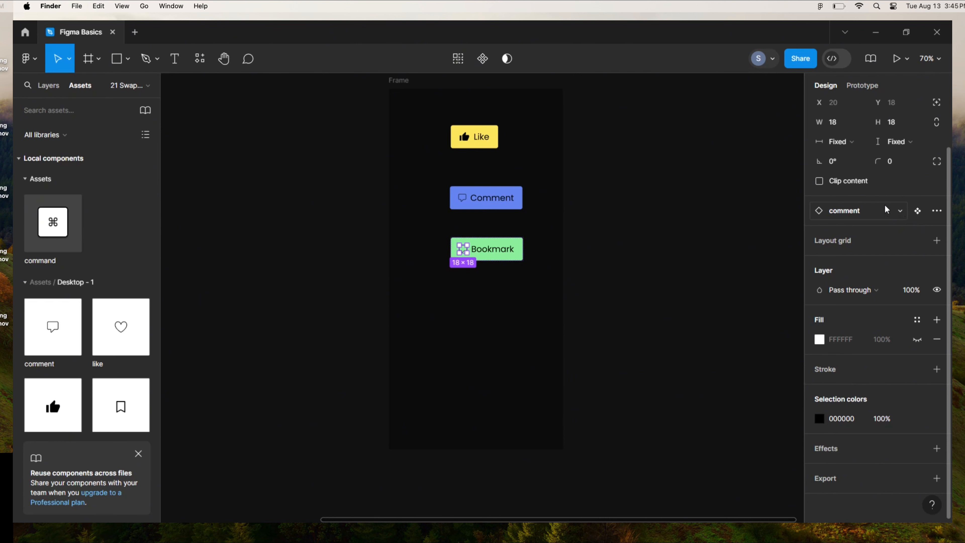
click(901, 212)
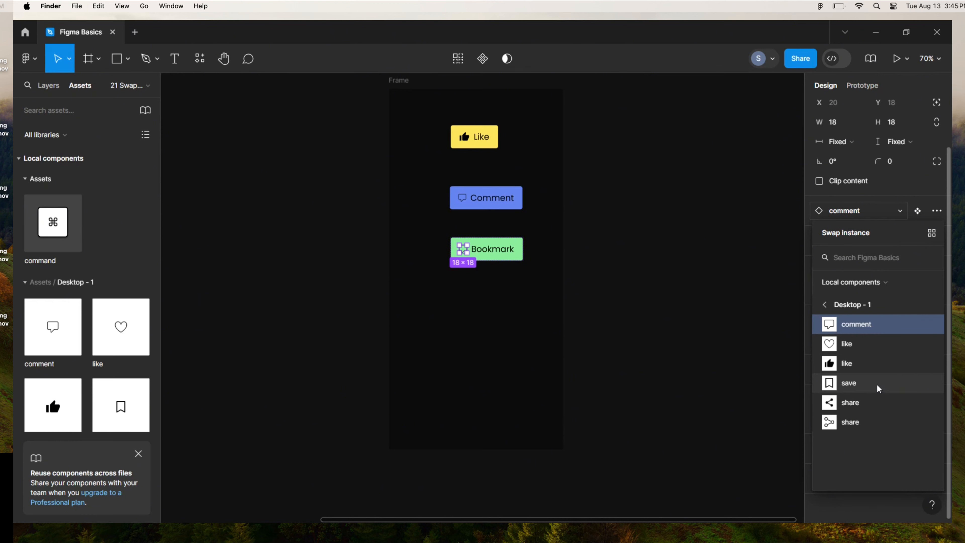
click(863, 383)
click(565, 316)
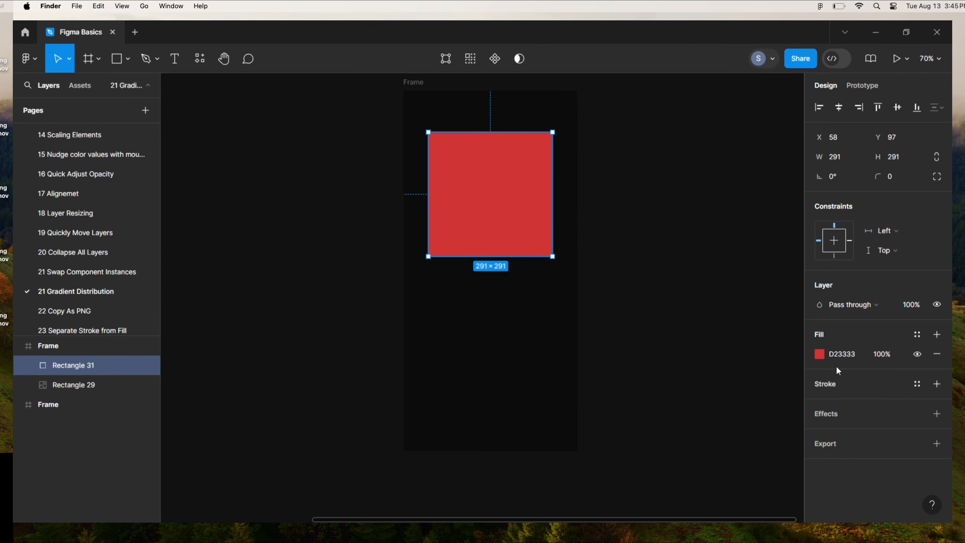
Give the red square on the 21 Gradient Distribution page a linear gradient fill with an added 12% stop in yellow C69C30
click(819, 355)
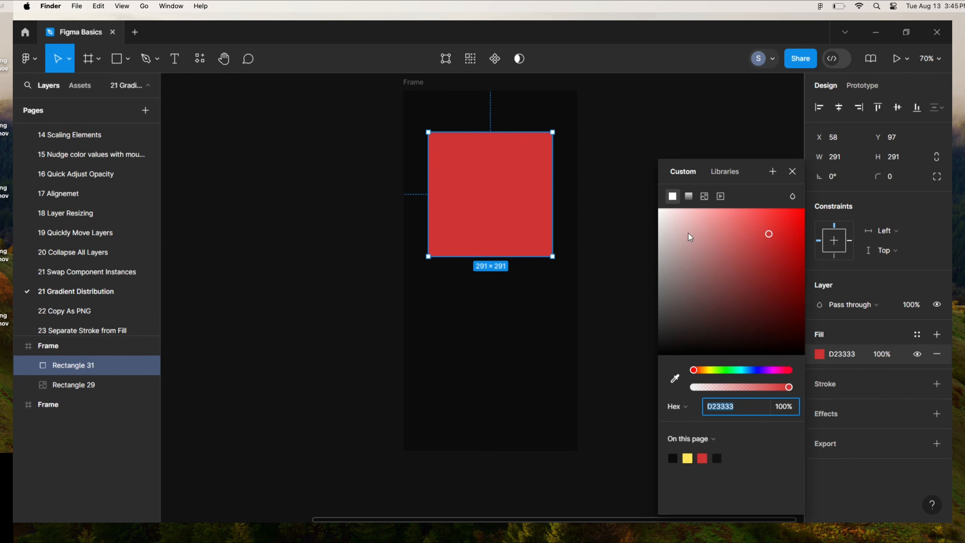
click(688, 197)
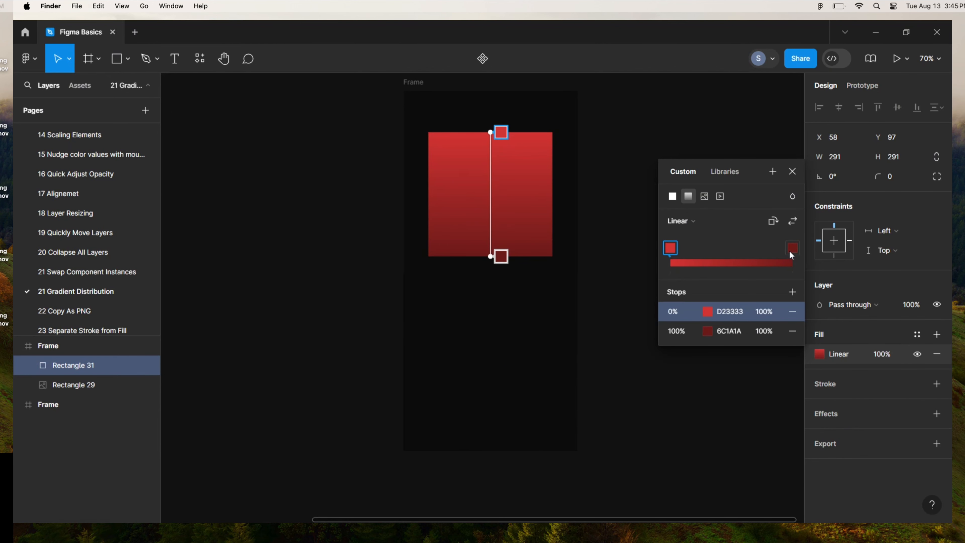
click(685, 249)
click(709, 332)
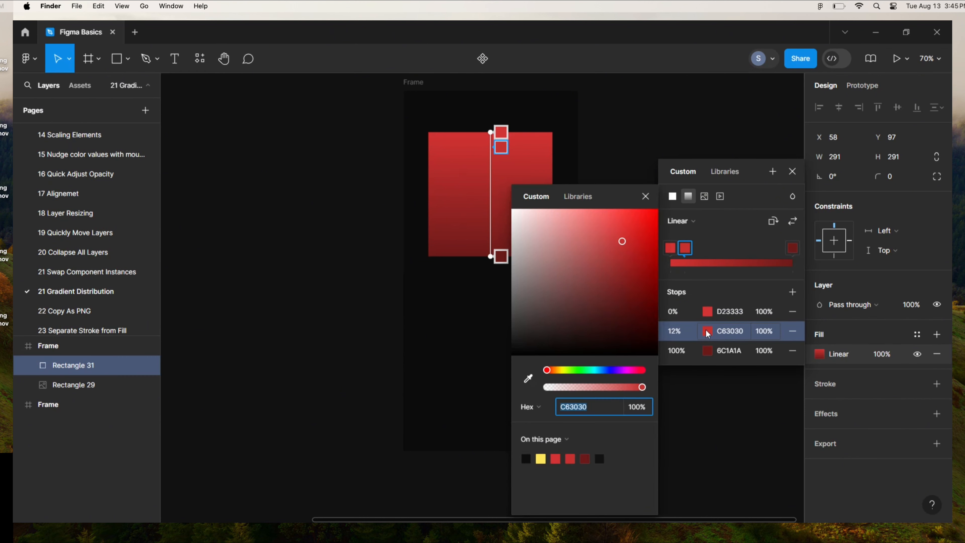
click(558, 370)
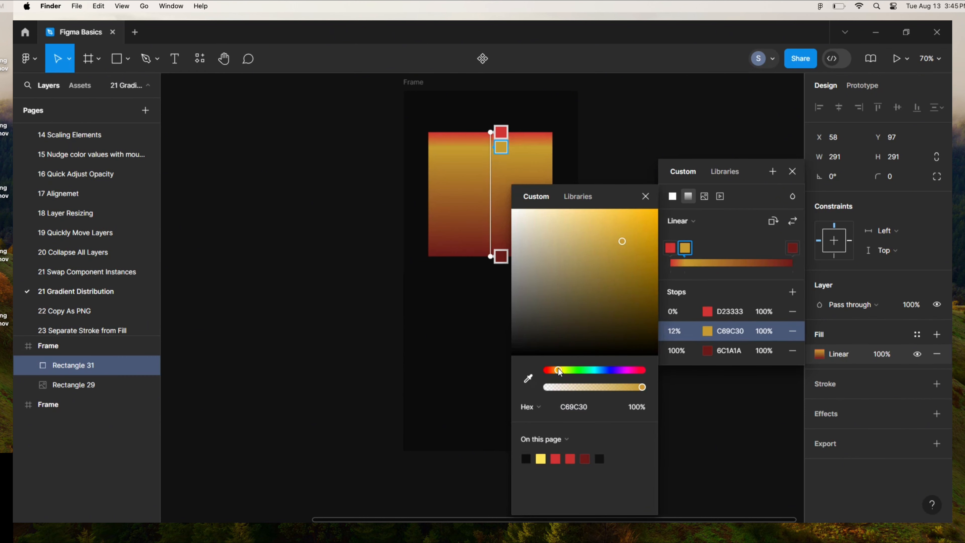
Add a gradient stop at 23% to the square's fill and color it green 52BB2D
click(699, 250)
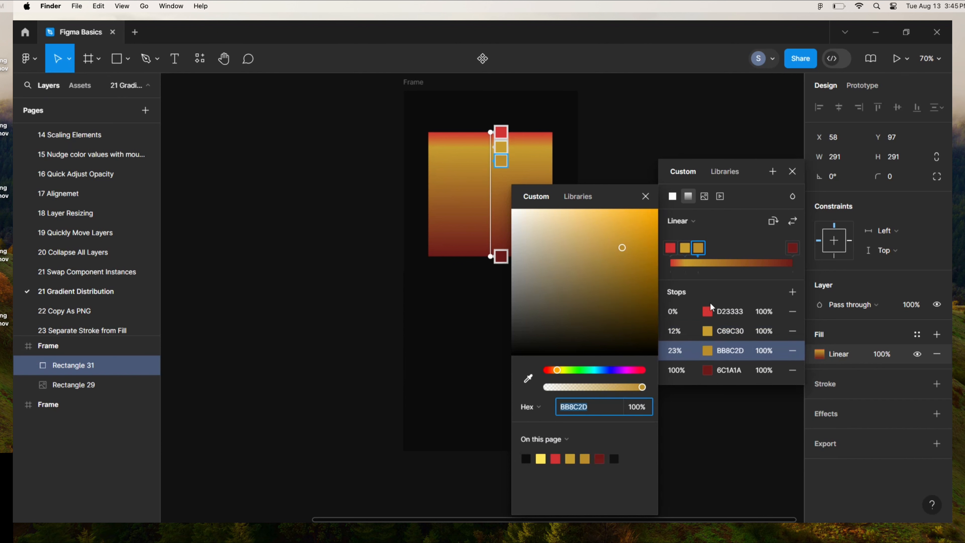
click(560, 370)
click(574, 370)
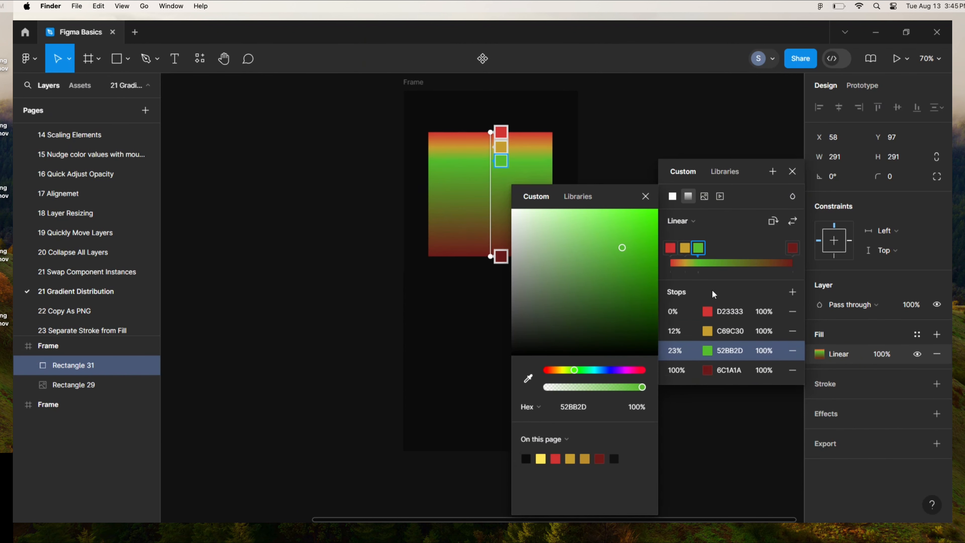
Add a gradient stop at 31% in blue 2B56AA and distribute the gradient stops evenly
click(708, 251)
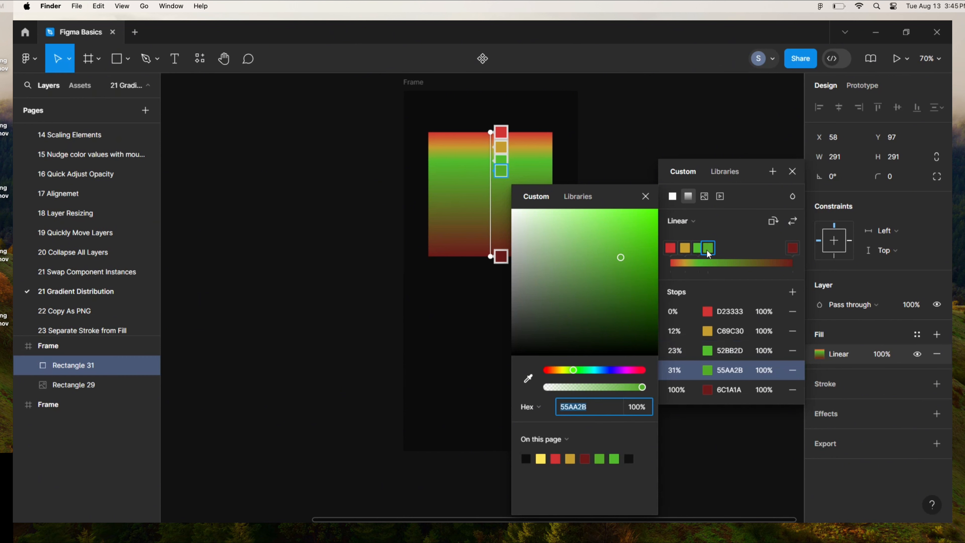
click(605, 370)
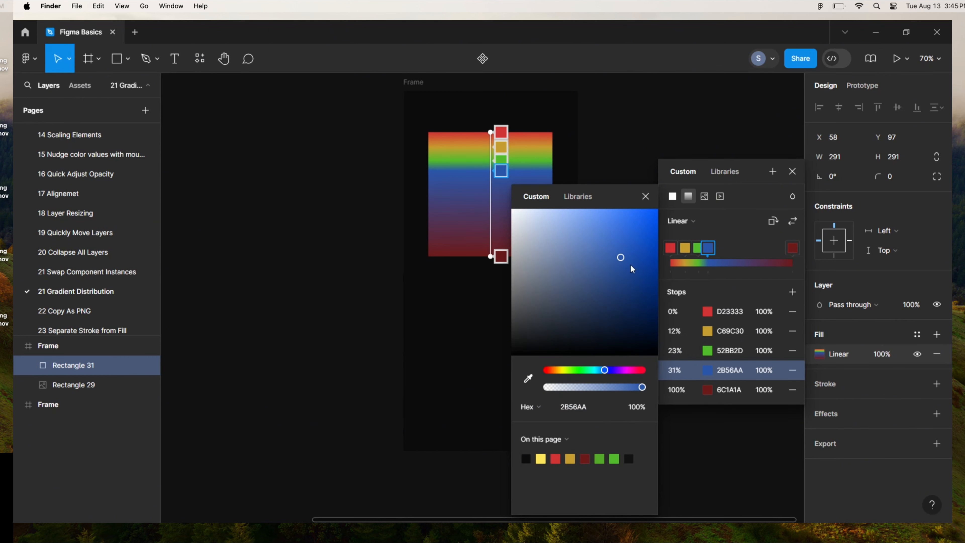
key(Escape)
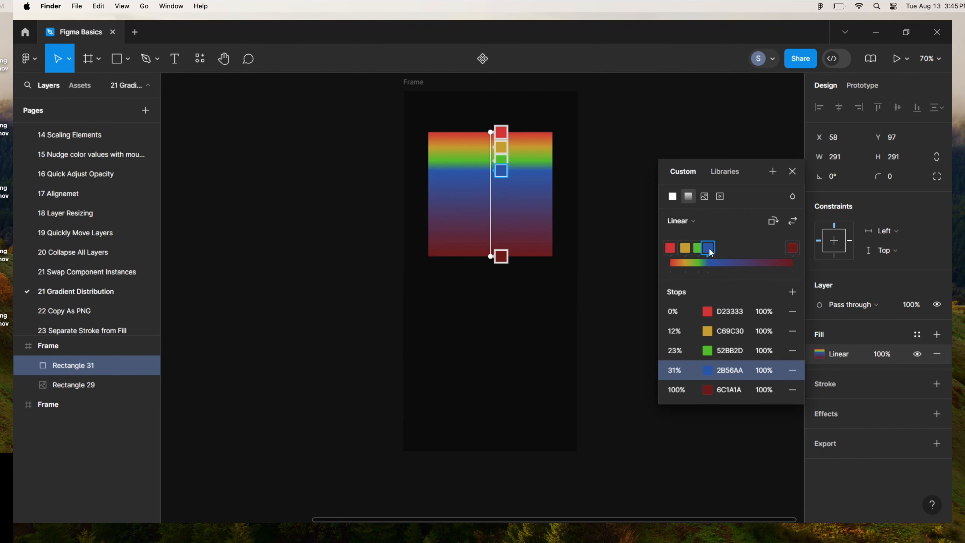
key(ctrl+alt+shift+t)
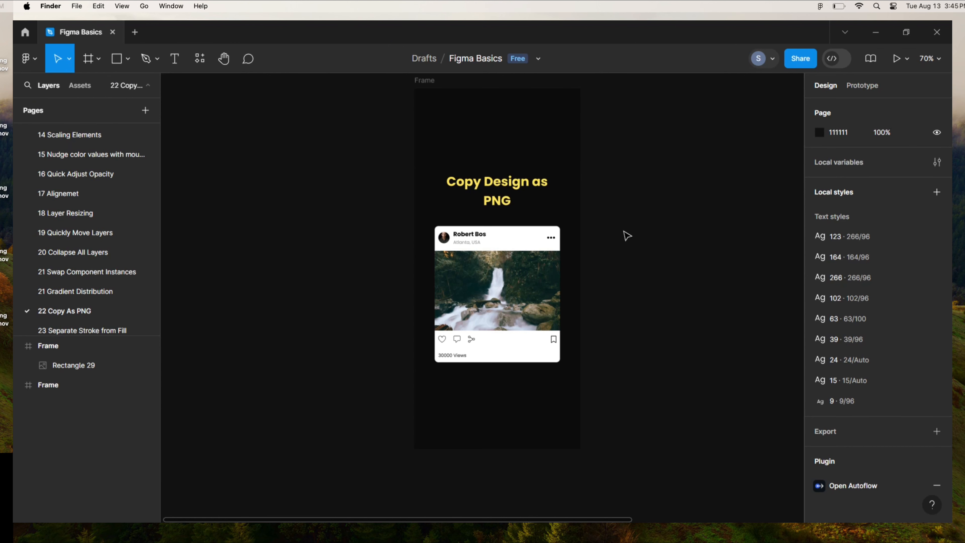
Copy the waterfall post Card on the 22 Copy As PNG page as a PNG
click(509, 283)
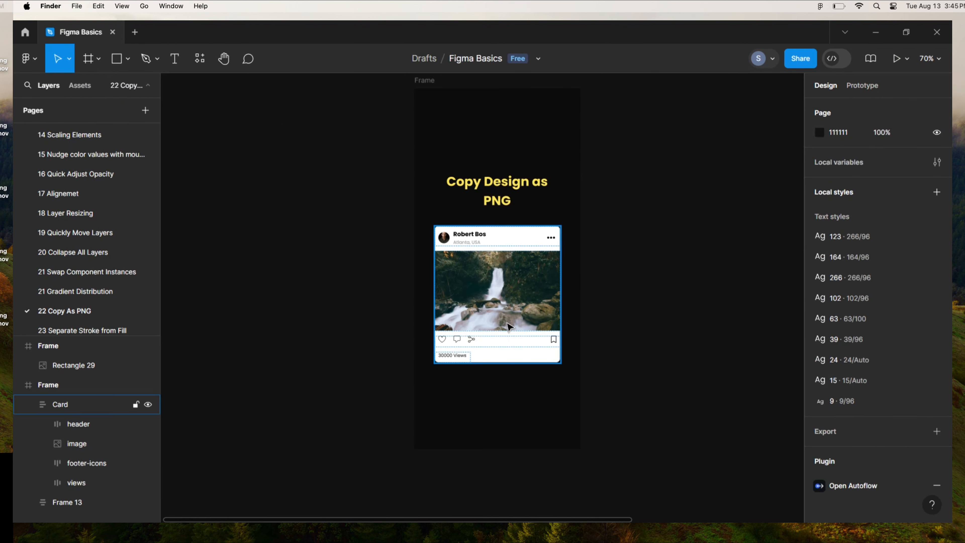
click(508, 324)
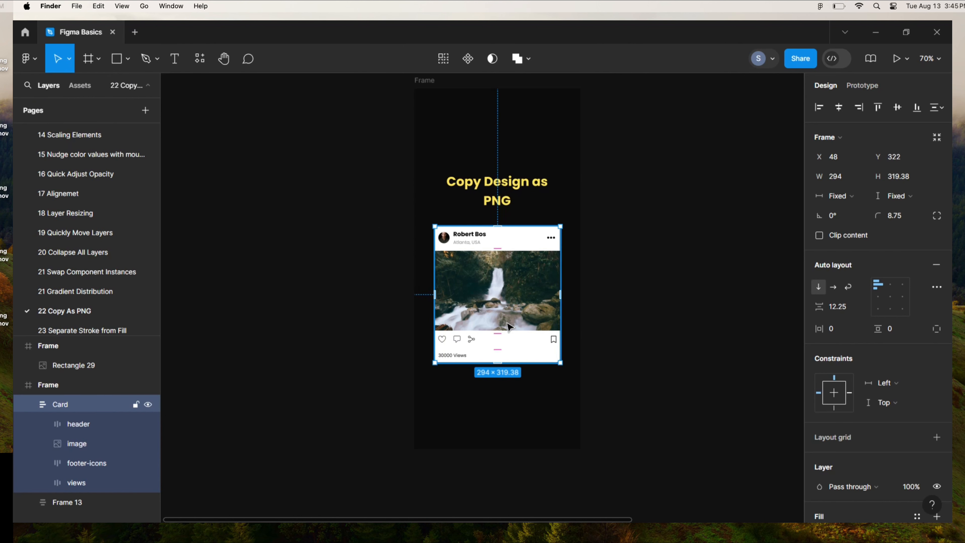
right_click(475, 273)
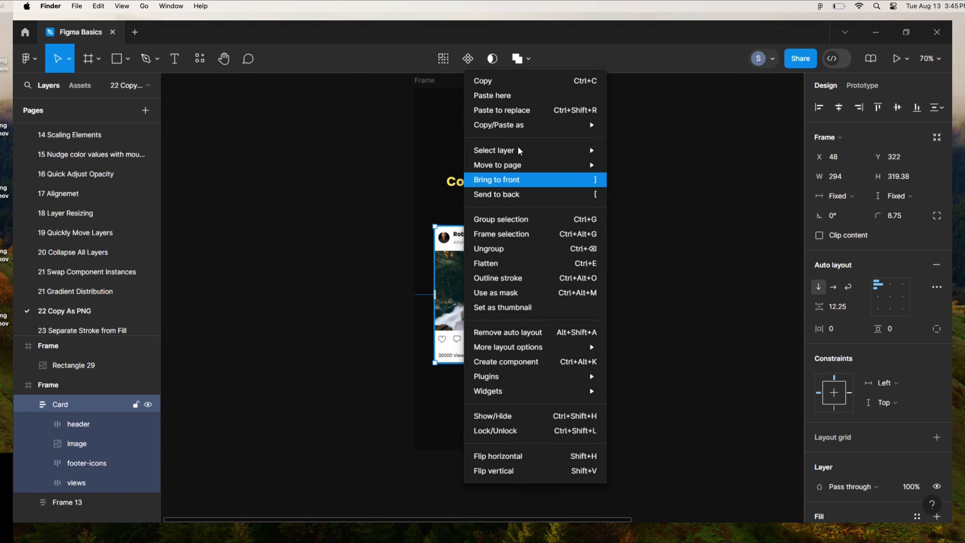
mouse_move(520, 128)
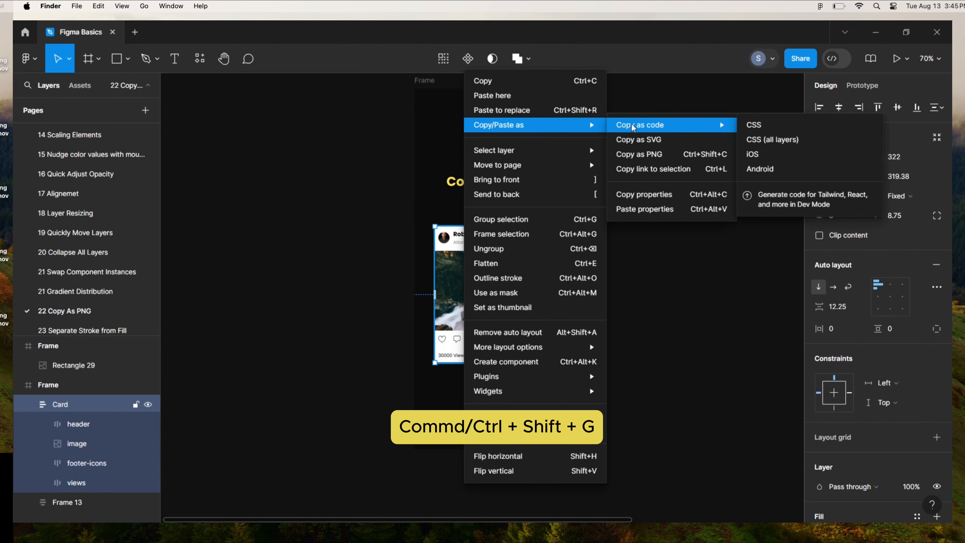
click(682, 154)
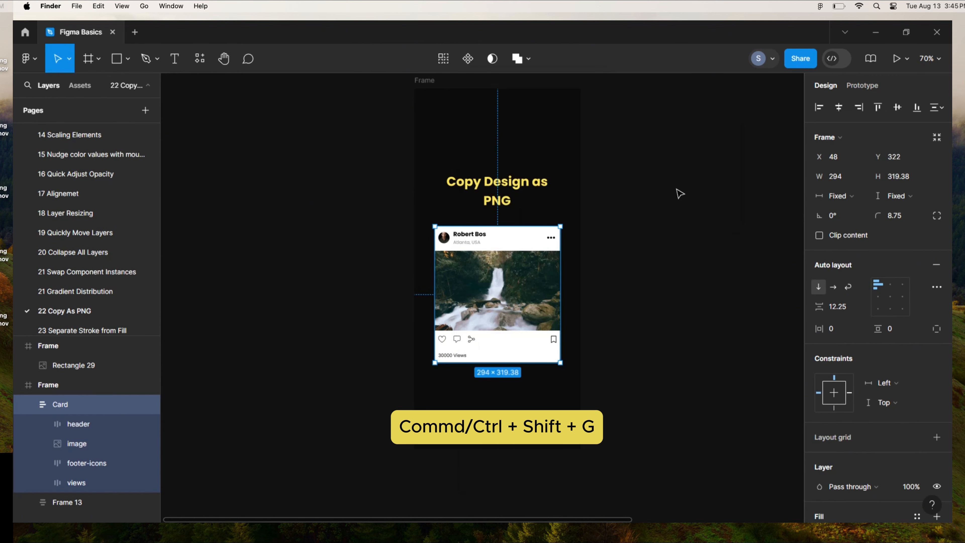
click(629, 304)
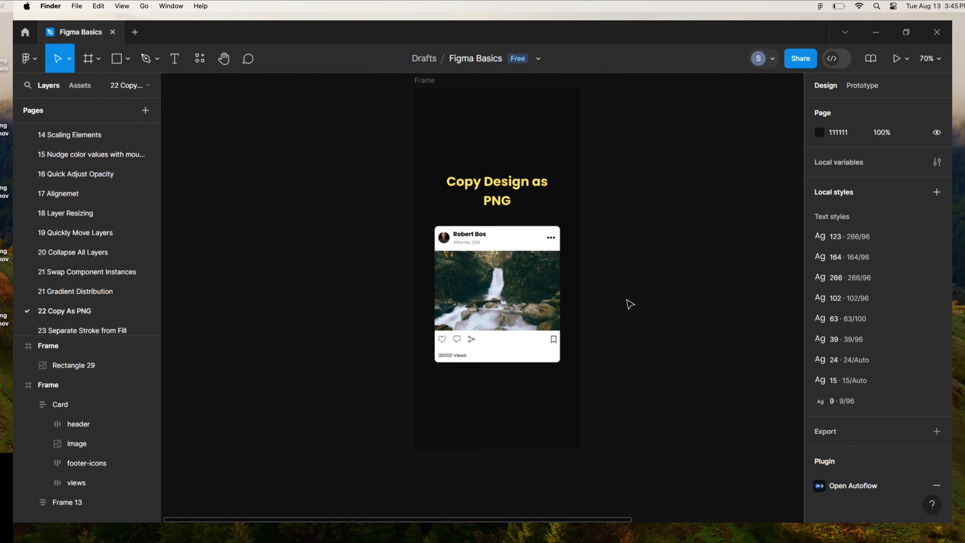
Paste the copied PNG of the card into the empty second frame
drag(559, 256, 372, 264)
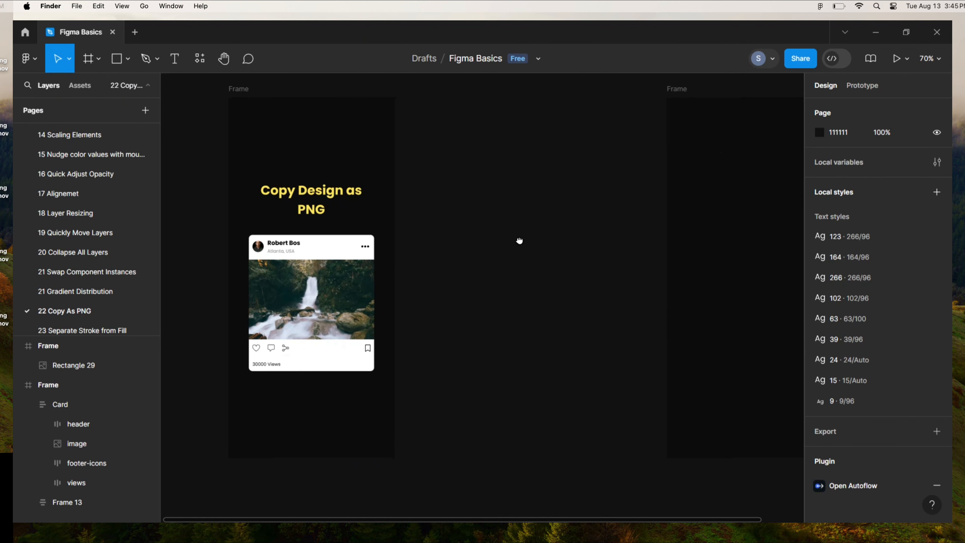
drag(552, 227, 328, 222)
click(447, 82)
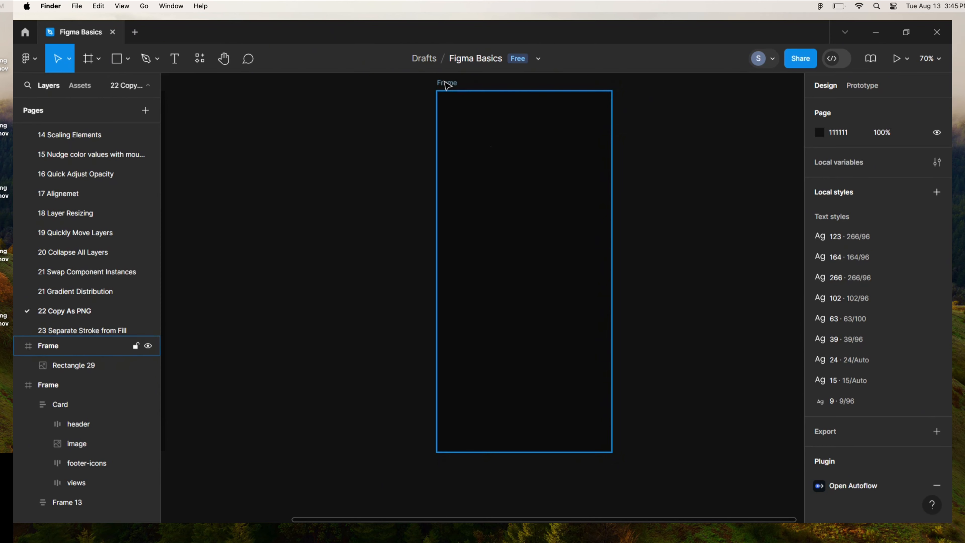
right_click(458, 121)
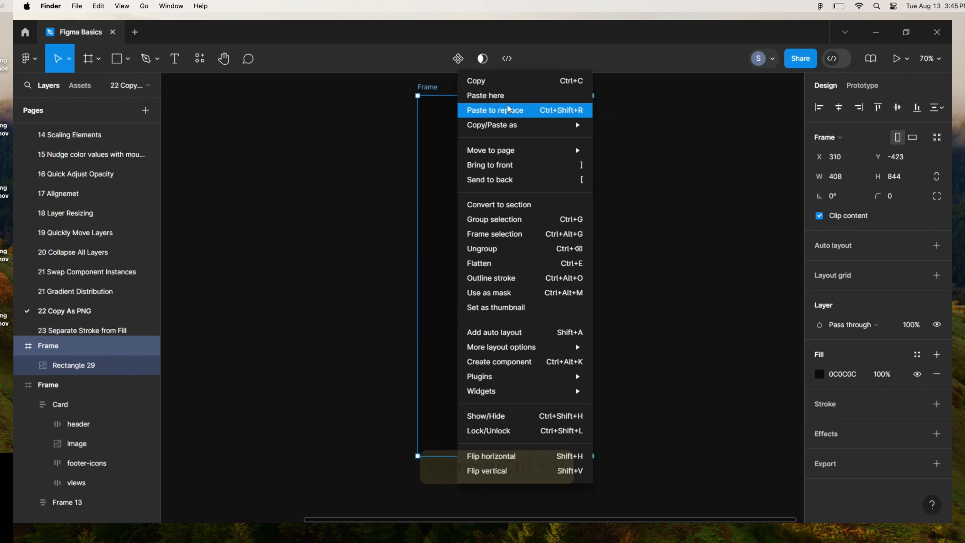
click(505, 96)
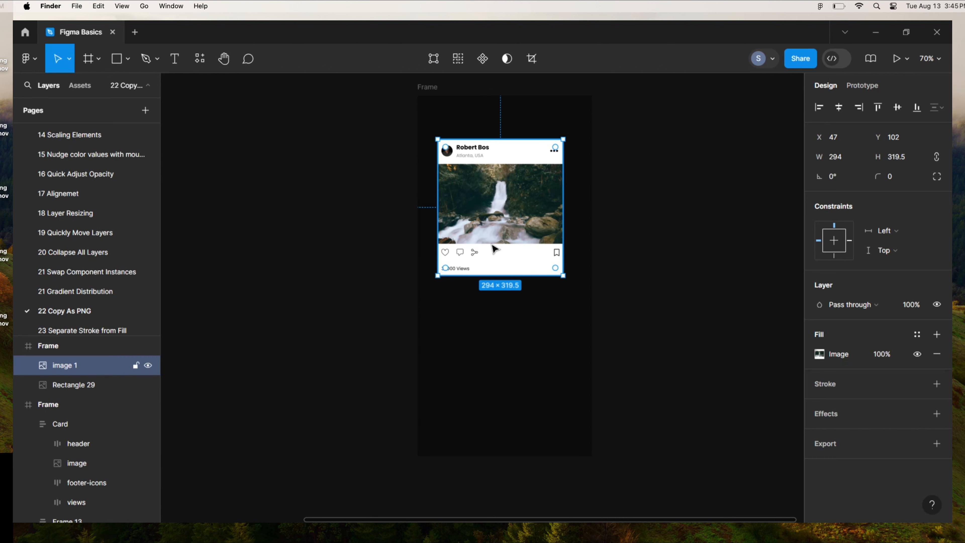
click(401, 119)
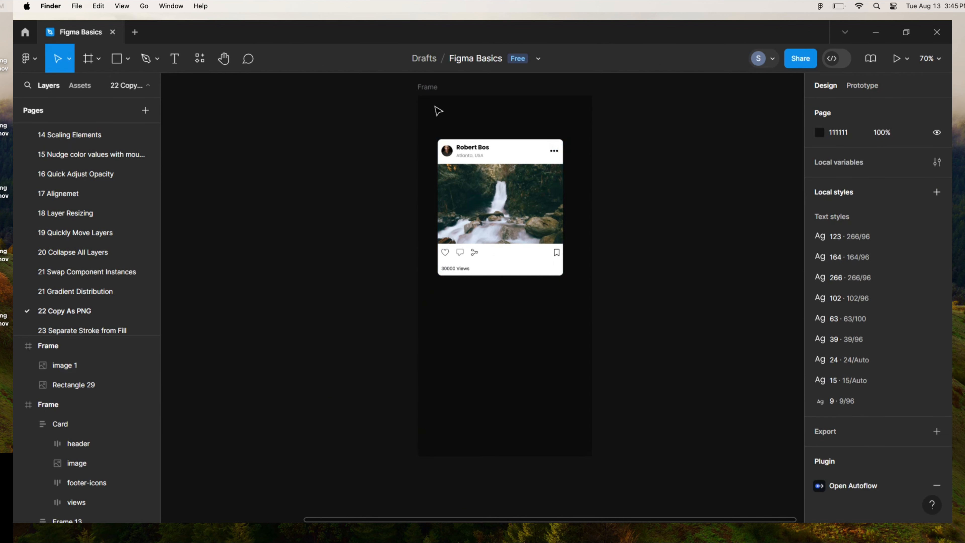
Copy the entire frame holding the waterfall post card as a PNG
click(436, 91)
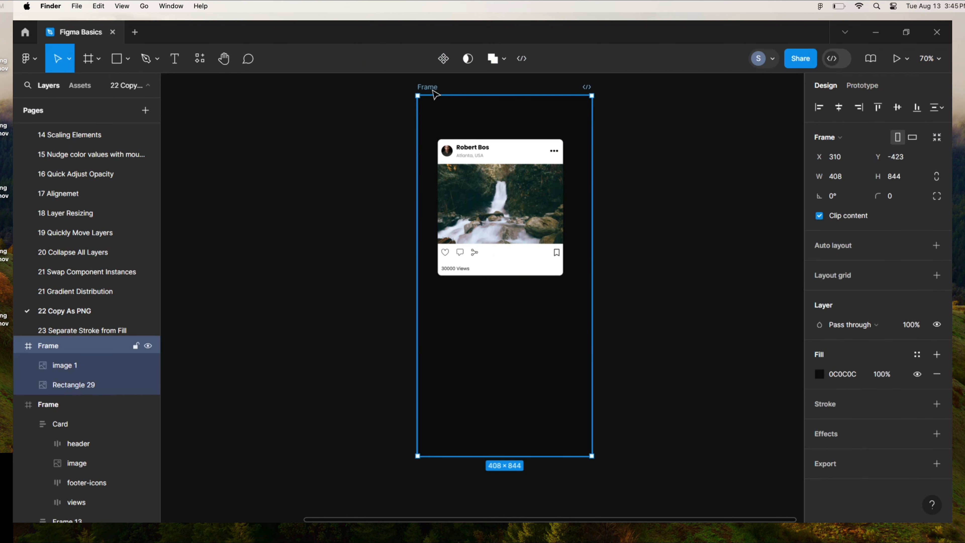
right_click(436, 94)
mouse_move(494, 126)
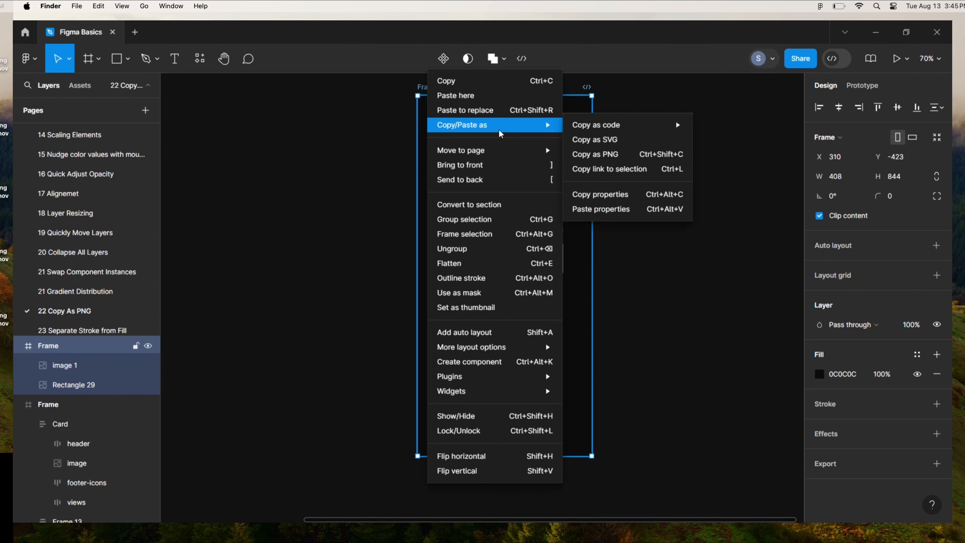
mouse_move(624, 133)
click(629, 157)
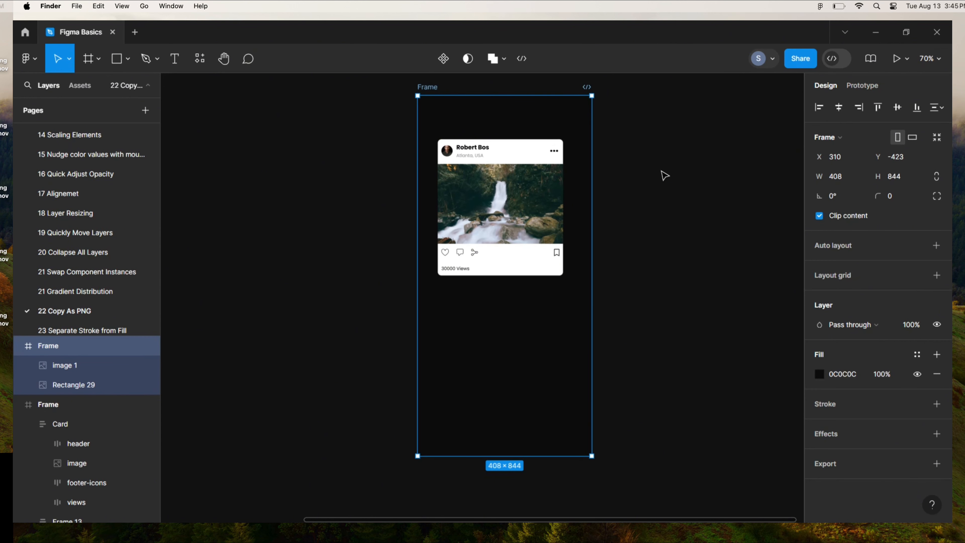
Paste the copied frame image onto the empty canvas and place it beside the second frame at about X 1044, Y -403
click(661, 171)
drag(611, 181, 327, 189)
right_click(519, 200)
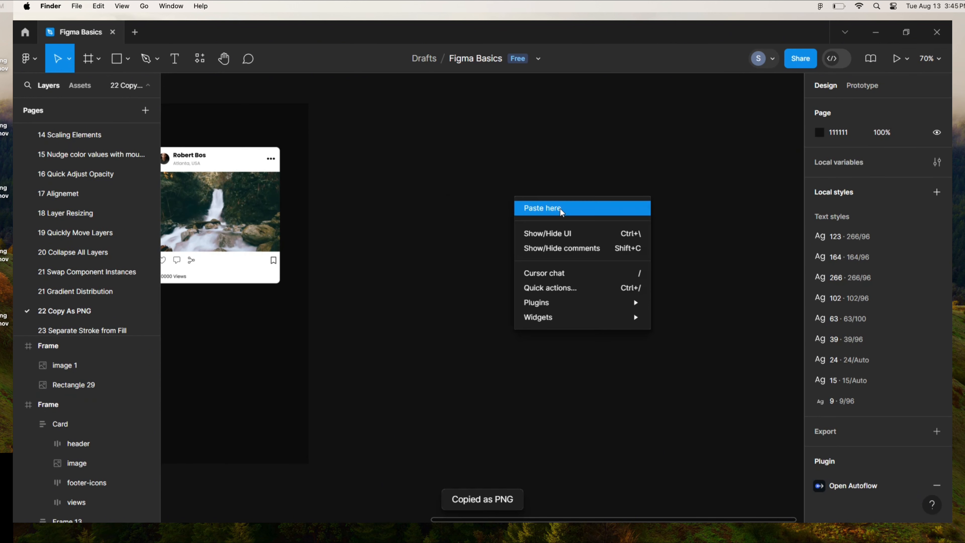
click(561, 208)
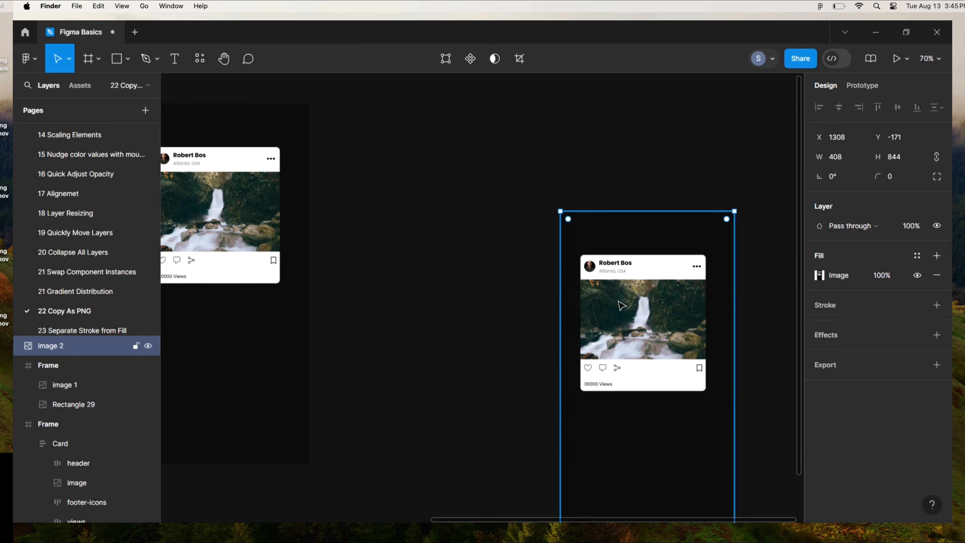
drag(608, 263, 518, 226)
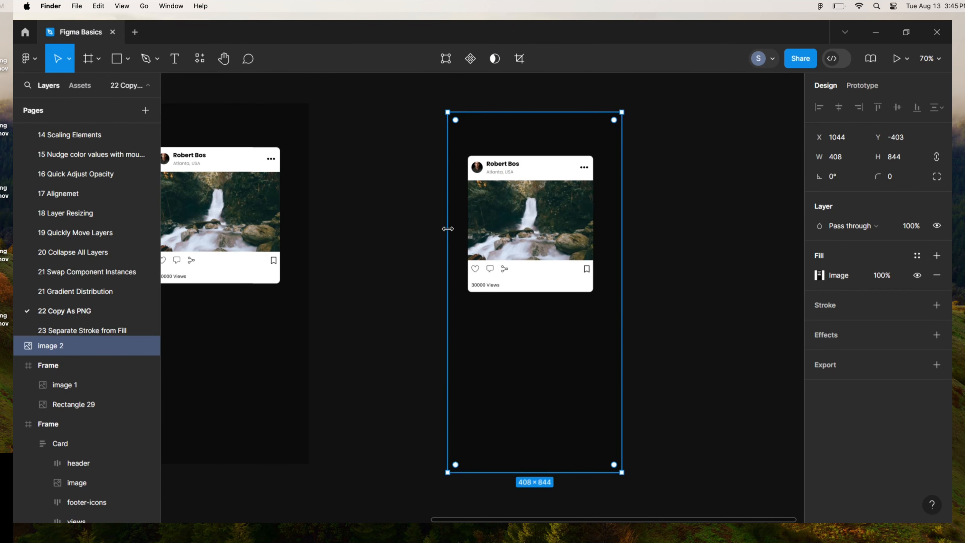
click(420, 230)
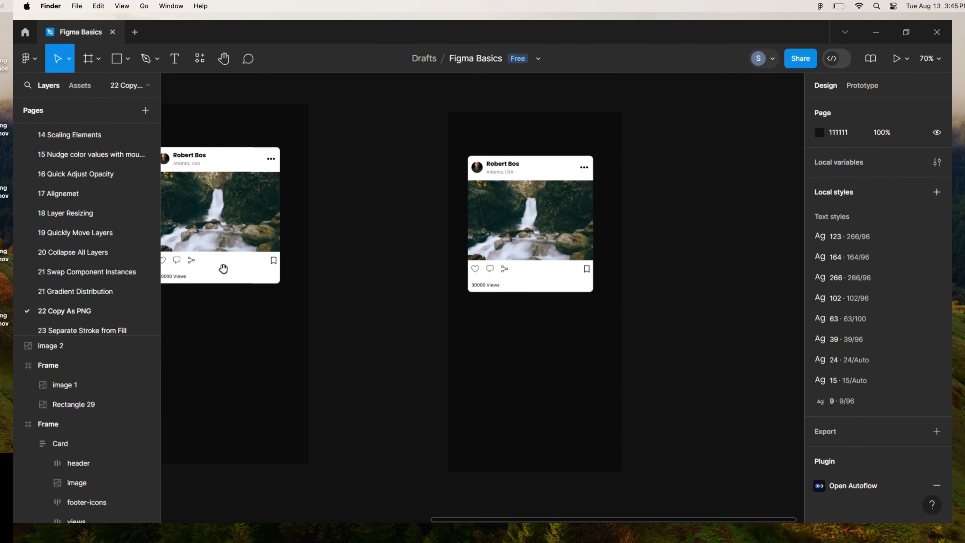
drag(221, 271, 356, 297)
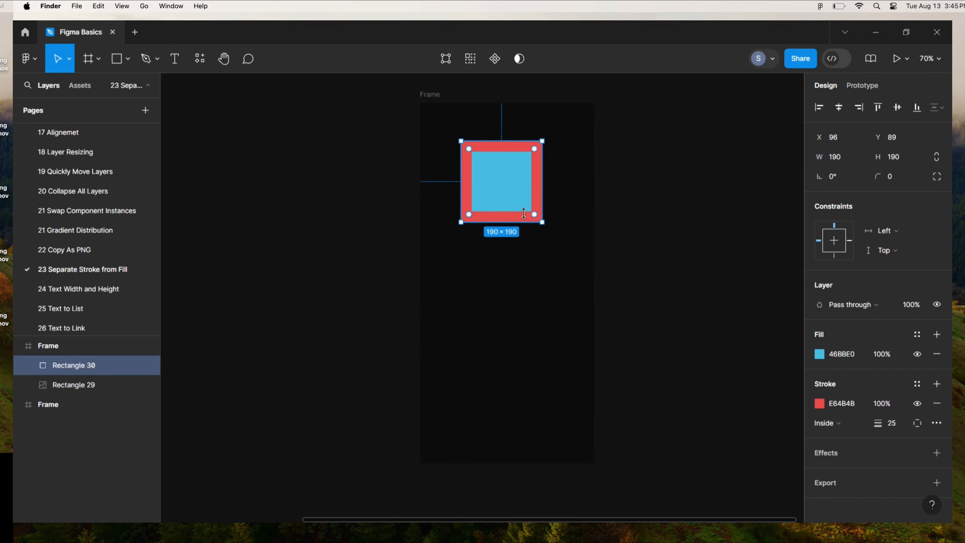
Reposition the blue square with the red stroke at about X 109, Y 104 and outline its stroke
drag(507, 217, 519, 230)
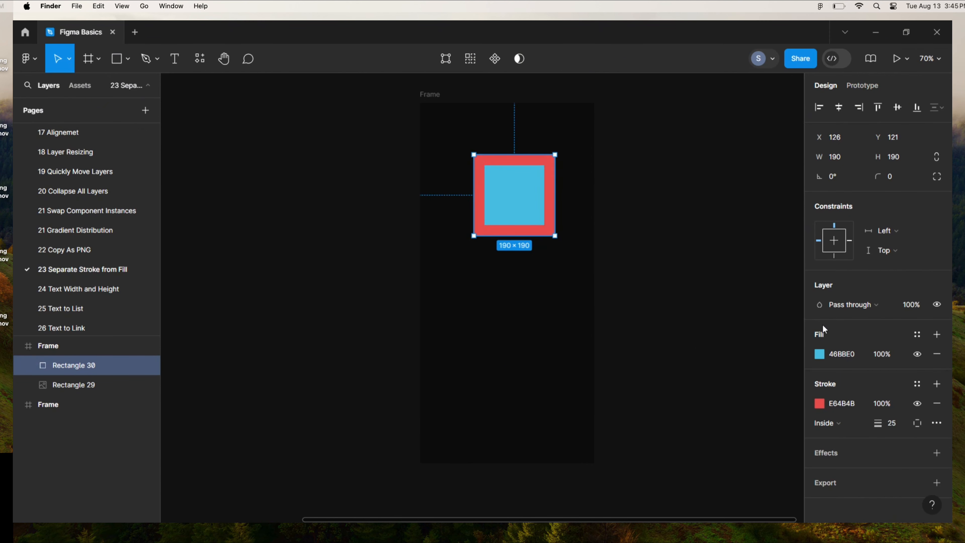
click(488, 249)
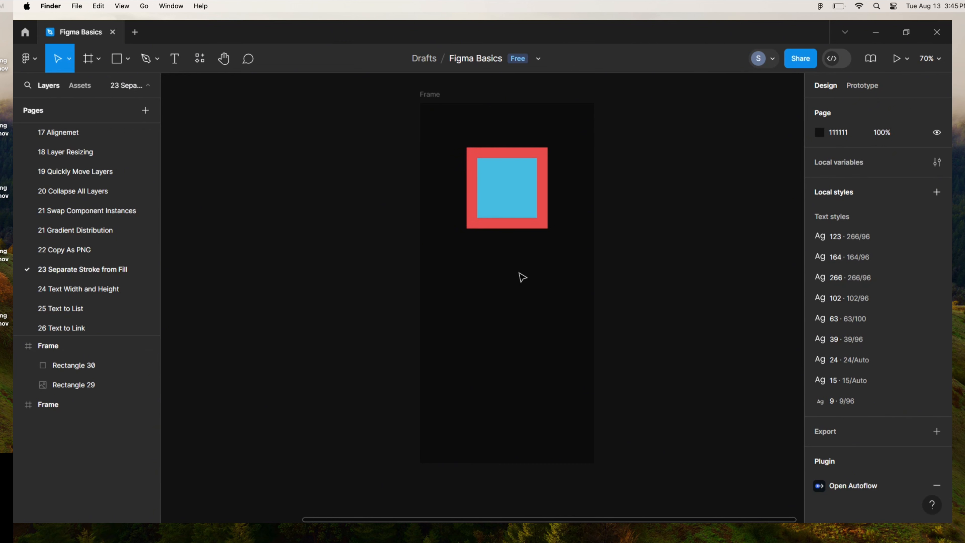
click(516, 205)
right_click(494, 179)
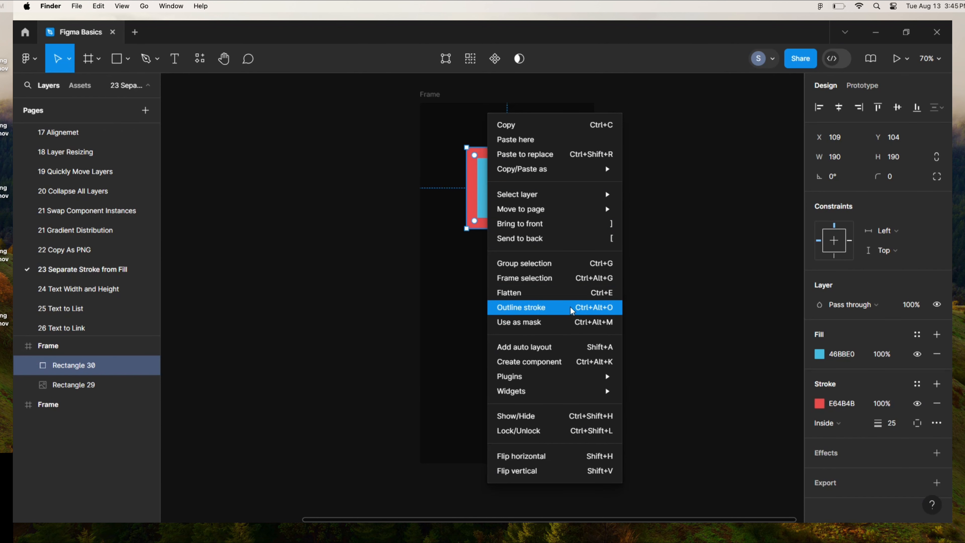
click(549, 310)
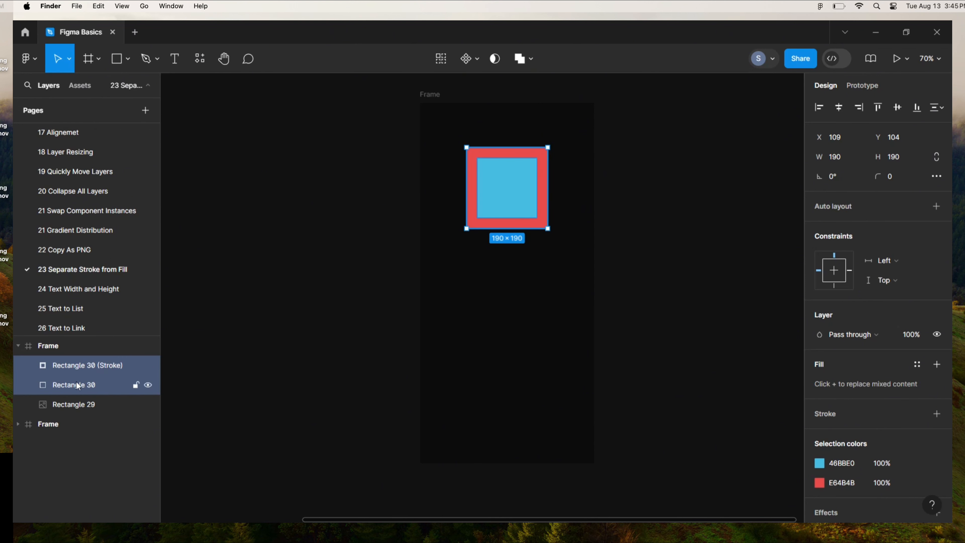
Move the blue fill square out of the red stroke shape to below it, at about Y 408
click(540, 232)
mouse_move(513, 194)
mouse_down()
mouse_move(506, 289)
mouse_move(515, 315)
mouse_up()
click(539, 249)
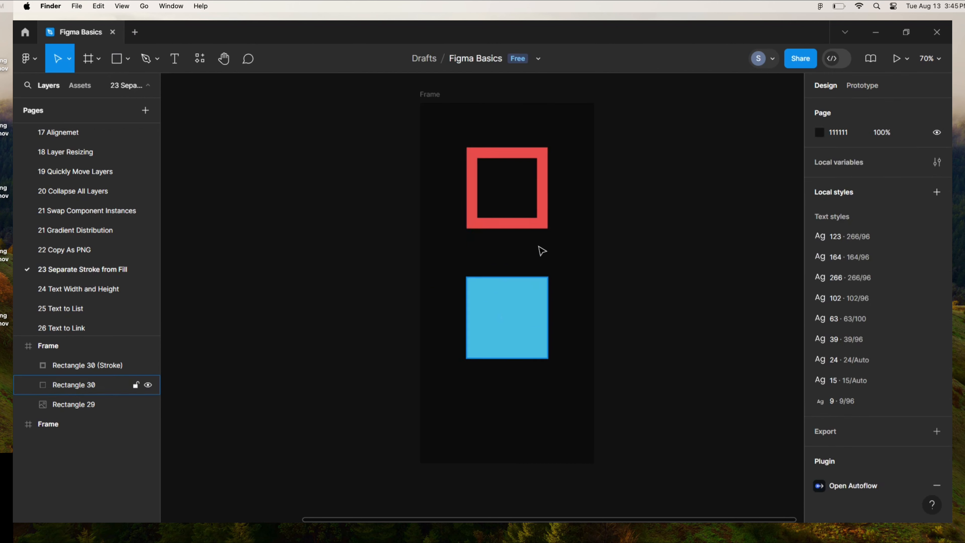
click(533, 223)
Resize the blue square to about 267 × 88, place it across the red outline and bring it to the front
click(520, 334)
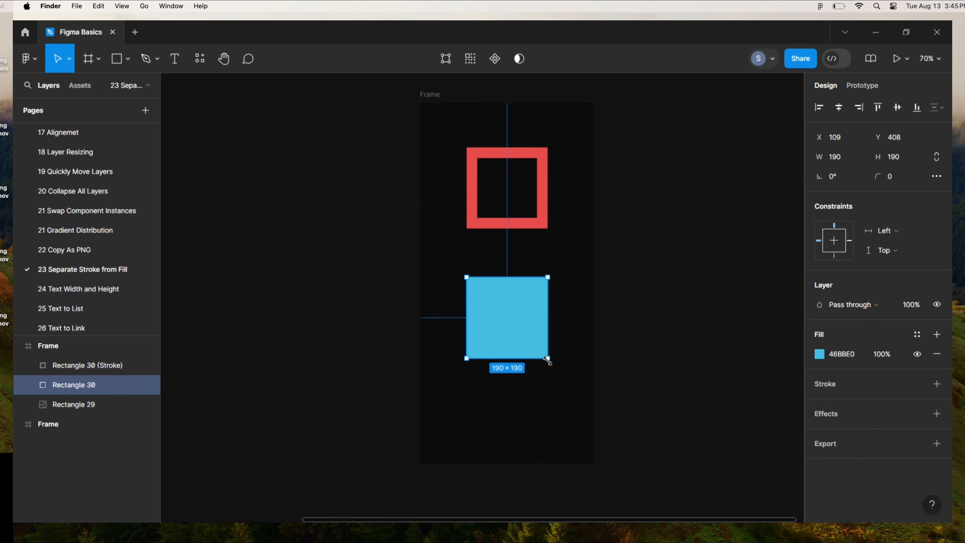
drag(548, 360, 517, 315)
mouse_move(506, 300)
mouse_down()
mouse_move(489, 192)
mouse_move(565, 192)
mouse_up()
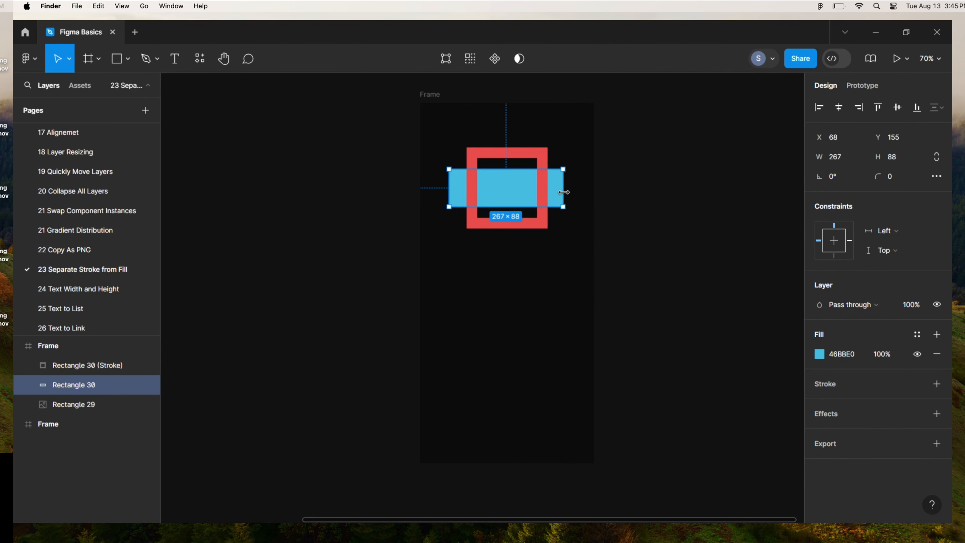
key(super+bracketright)
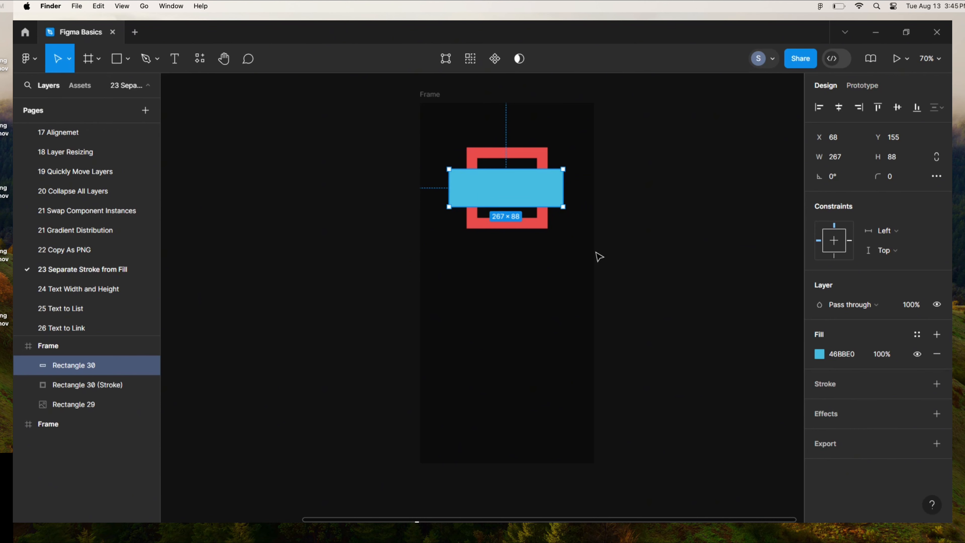
Duplicate the red outline with its blue rectangle into the lower part of the frame
click(570, 288)
mouse_move(473, 253)
mouse_down()
mouse_move(532, 176)
mouse_move(510, 197)
mouse_move(519, 350)
mouse_up()
key(super+d)
click(571, 293)
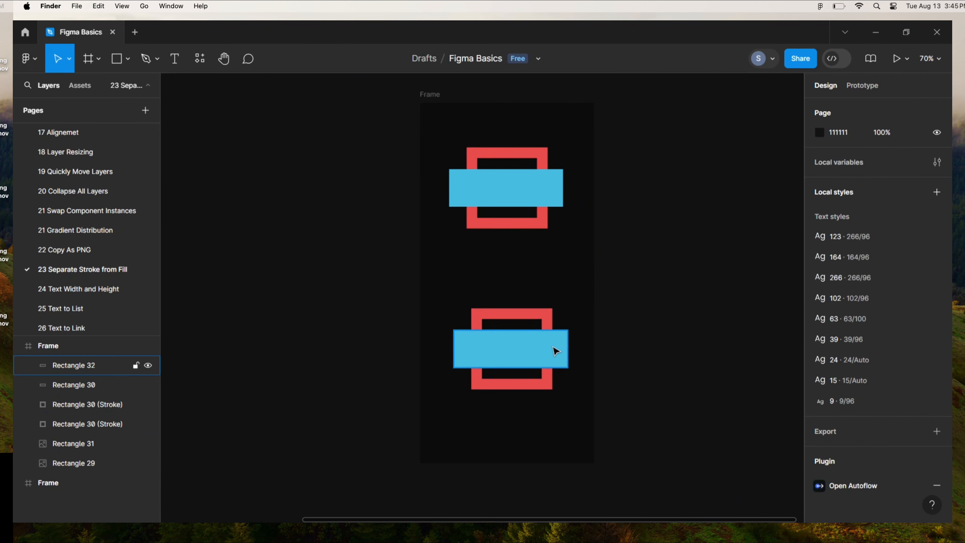
Rotate the duplicated blue rectangle to about 40.5° and adjust its placement across the lower red outline
click(558, 349)
drag(577, 327, 551, 282)
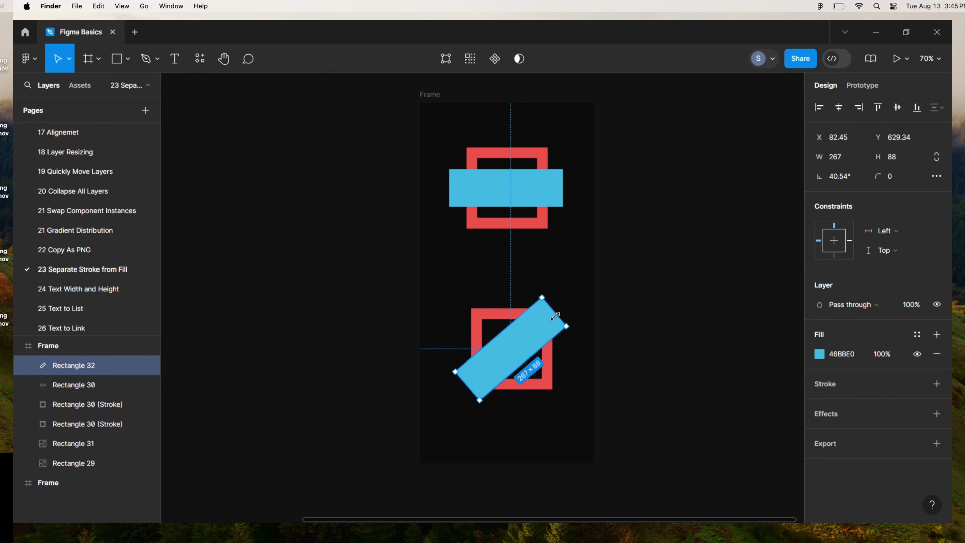
drag(568, 327, 604, 310)
drag(539, 337, 518, 341)
click(572, 422)
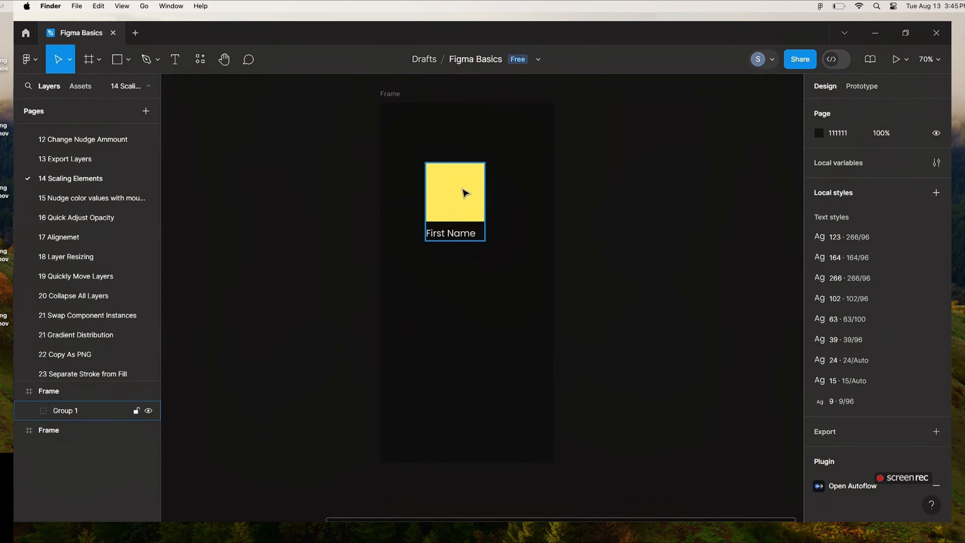
Move the group with the yellow square and First Name text to X 67, Y 67
click(456, 192)
click(444, 246)
click(448, 234)
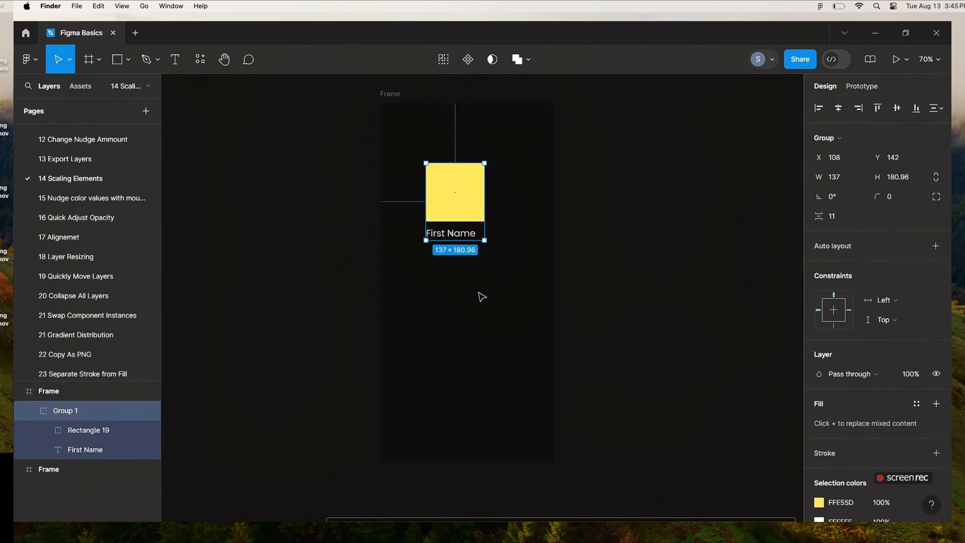
click(410, 172)
click(449, 233)
click(499, 297)
click(456, 193)
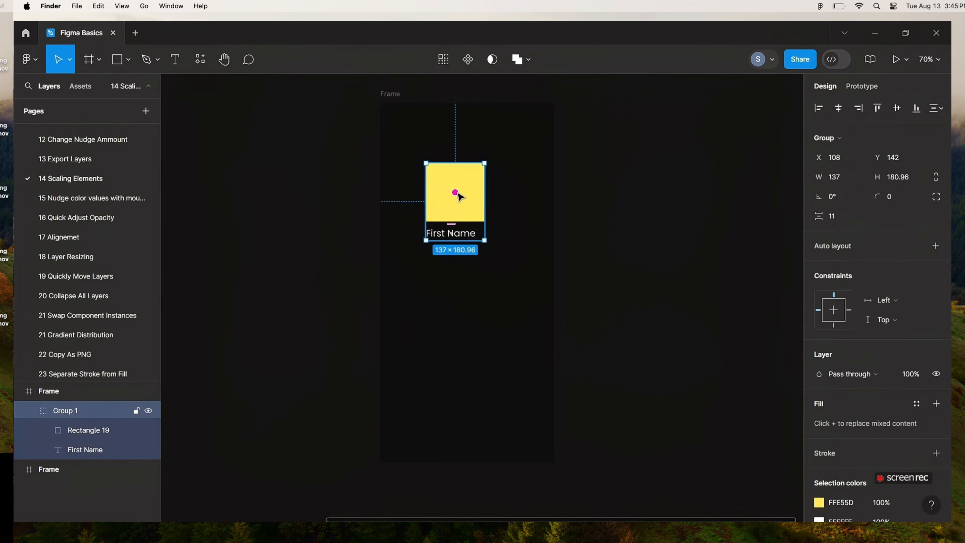
drag(473, 208, 456, 177)
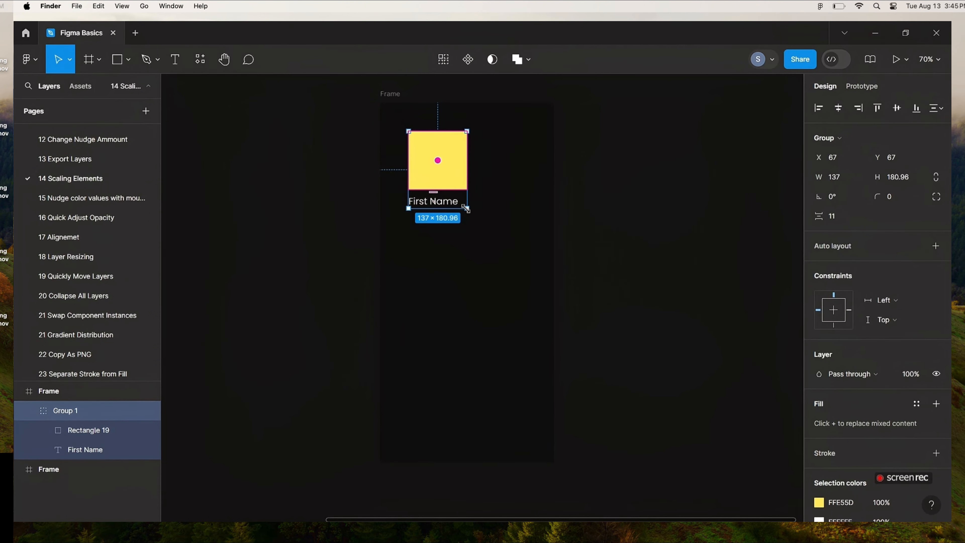
Try resizing the yellow square and text group to about 271 × 355 without the Scale tool and undo it
drag(480, 213, 525, 282)
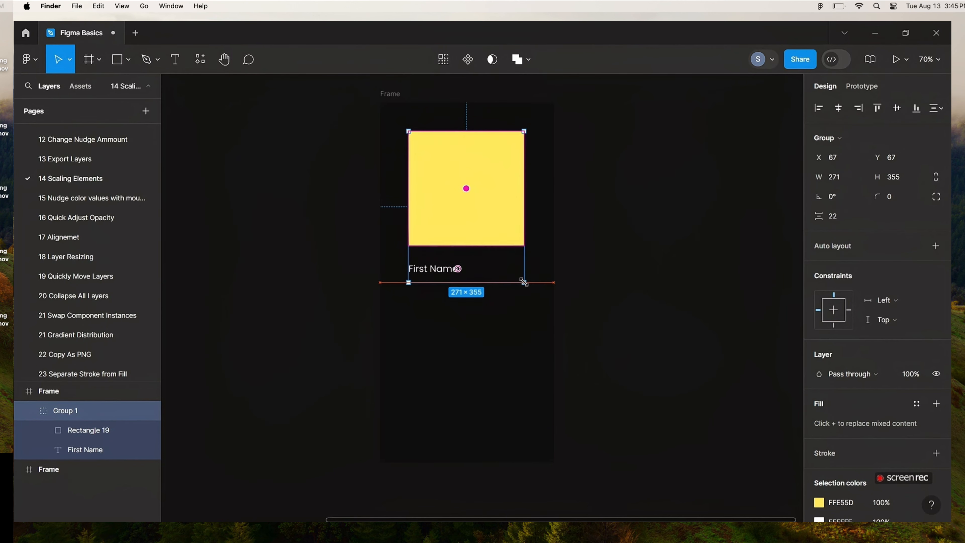
key(ctrl+z)
click(492, 248)
Scale the yellow square and First Name group by 2x with the Scale tool
click(446, 177)
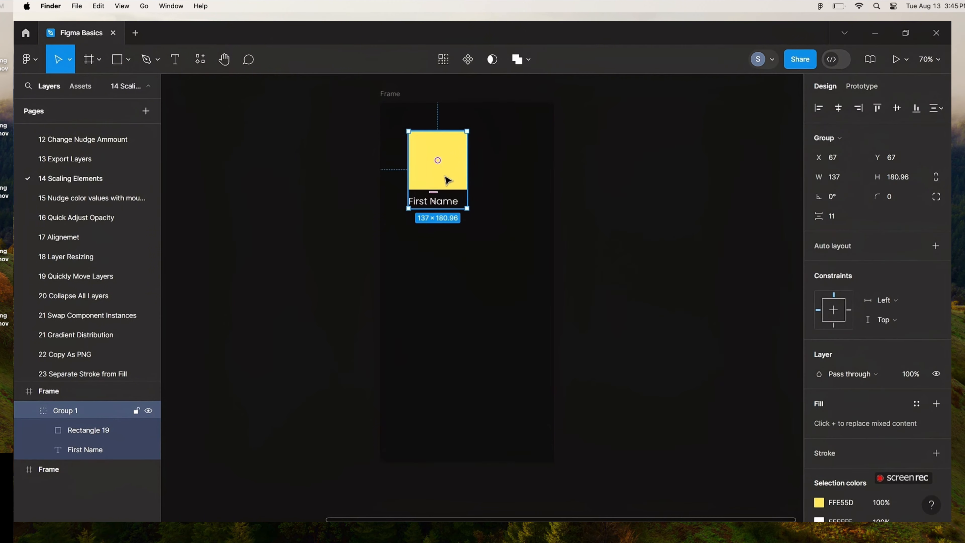
click(483, 250)
key(k)
click(455, 181)
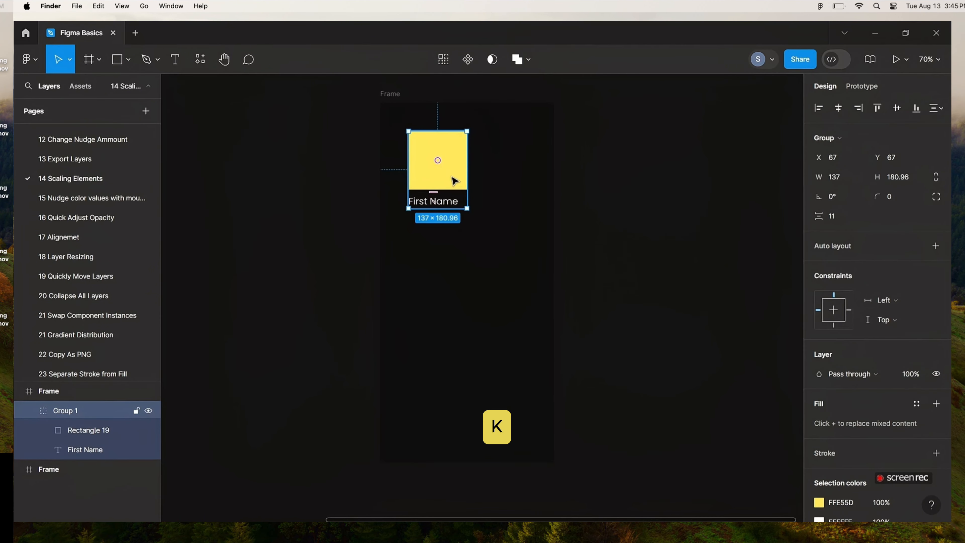
key(k)
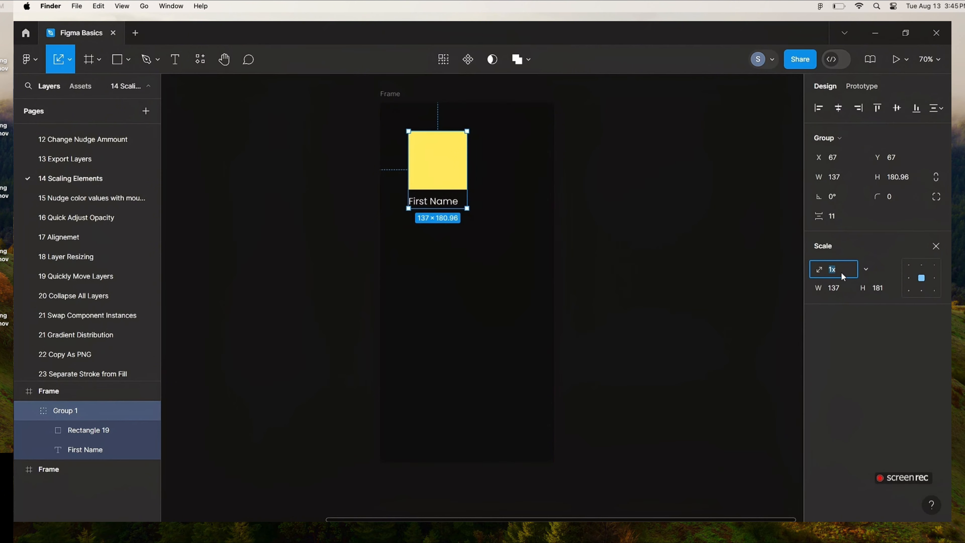
click(868, 268)
click(849, 284)
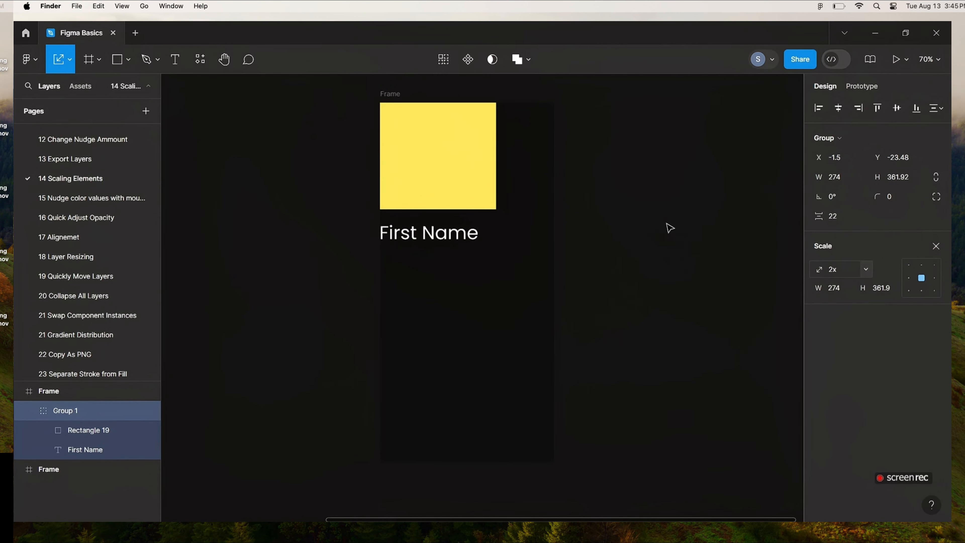
Change the group's scale factor to 3x and return it to 2x
click(868, 269)
click(842, 284)
click(862, 268)
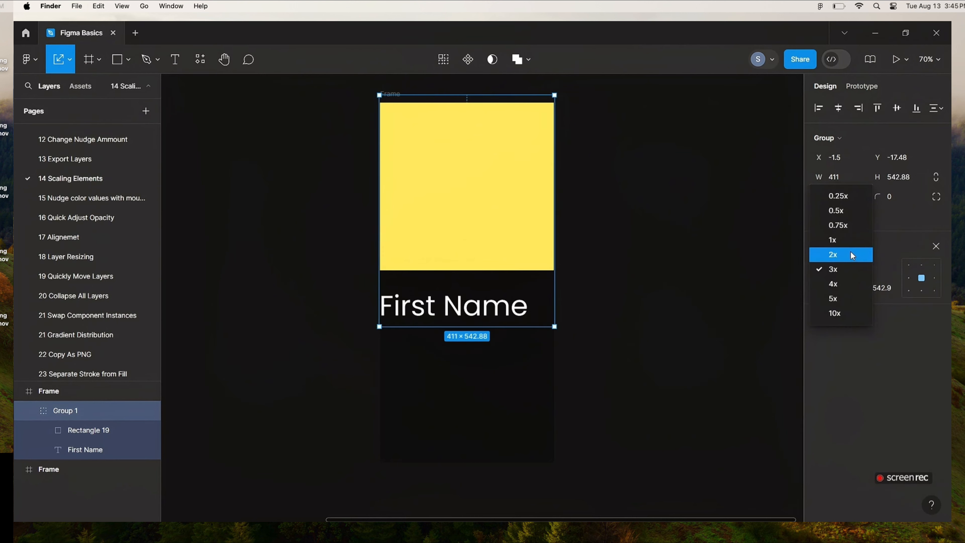
click(853, 255)
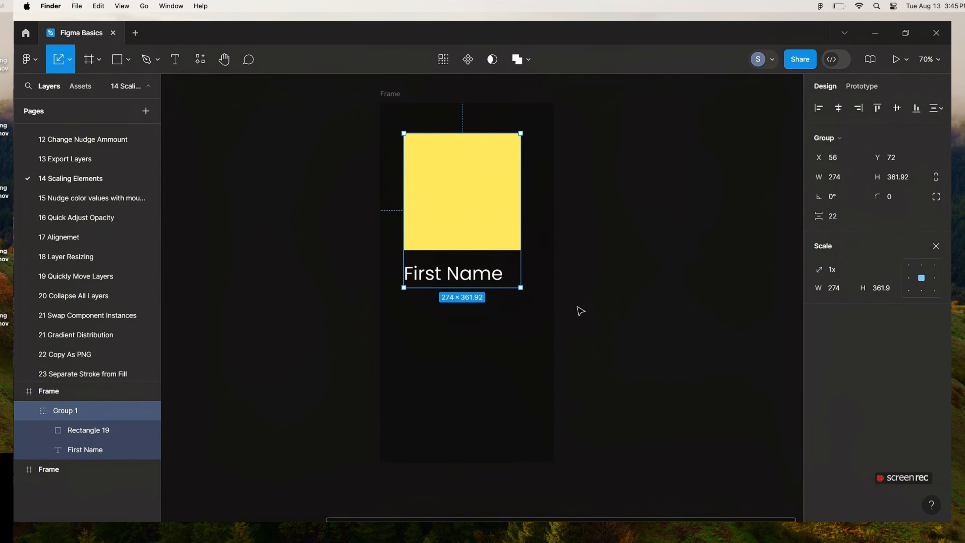
Scale the group down by 0.5x and move it to X 67, Y 112
click(858, 270)
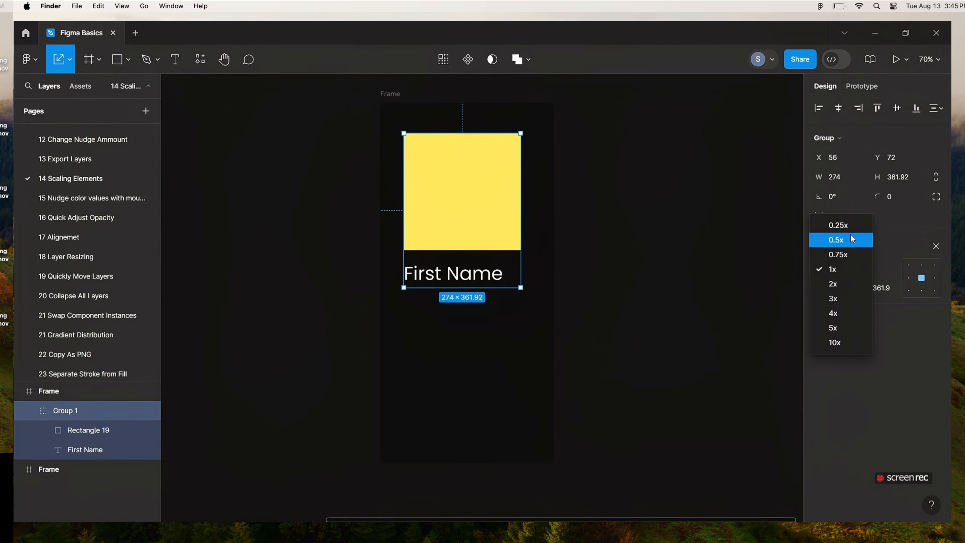
click(848, 243)
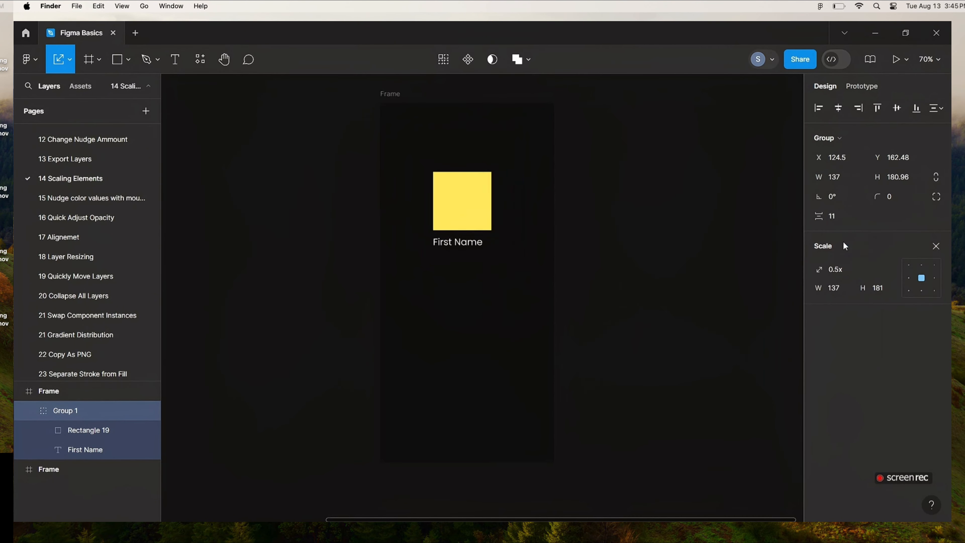
drag(463, 216, 438, 194)
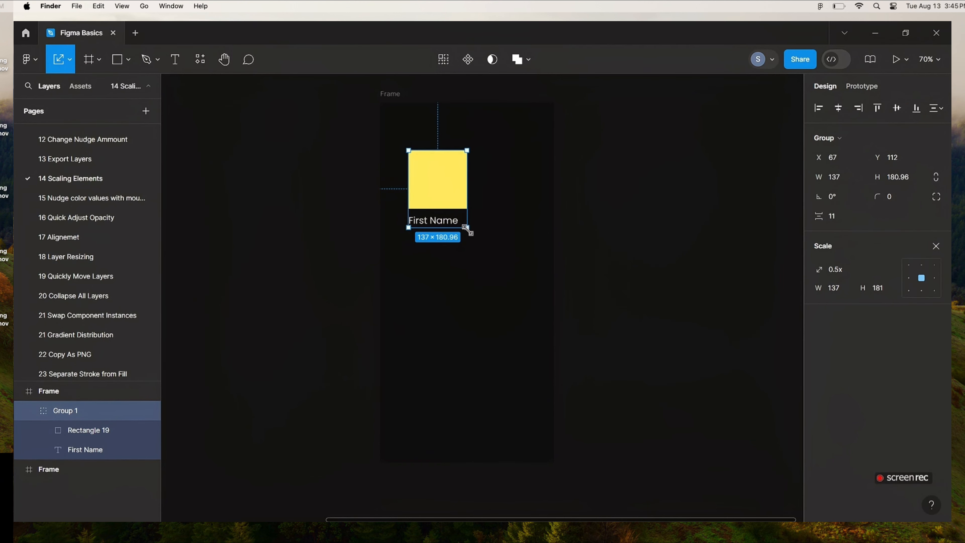
Scale the group freehand to about 257 × 339 with the Scale tool and move it to X 50, Y 40
drag(467, 228, 514, 294)
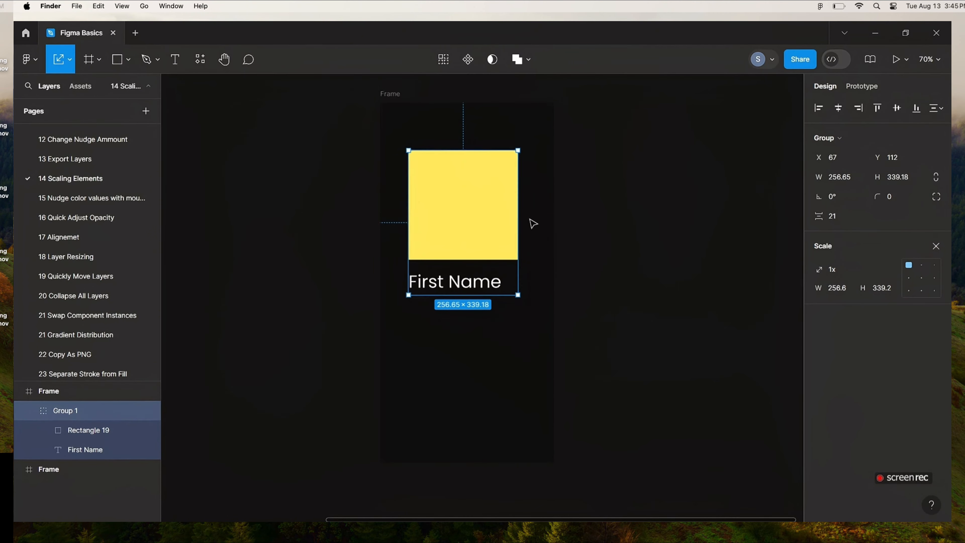
drag(466, 239, 459, 209)
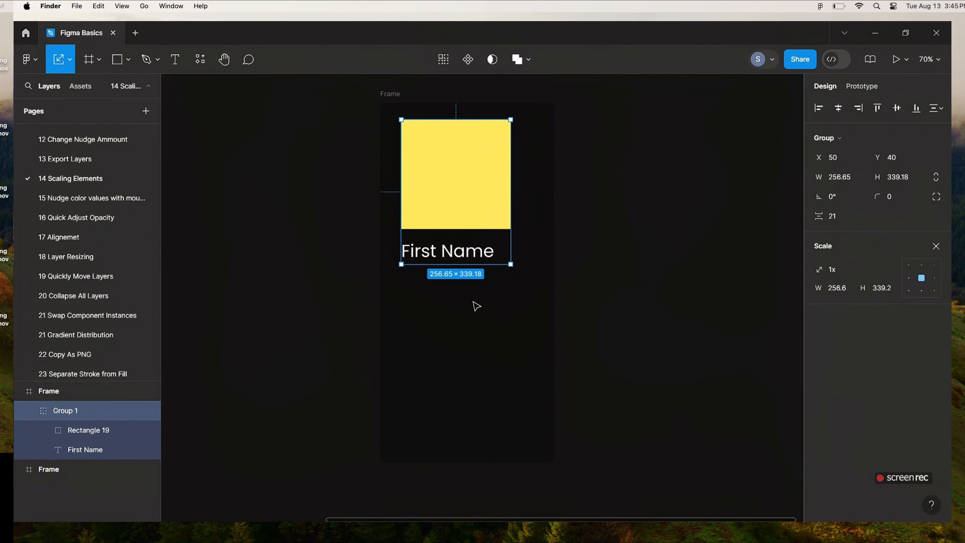
click(444, 377)
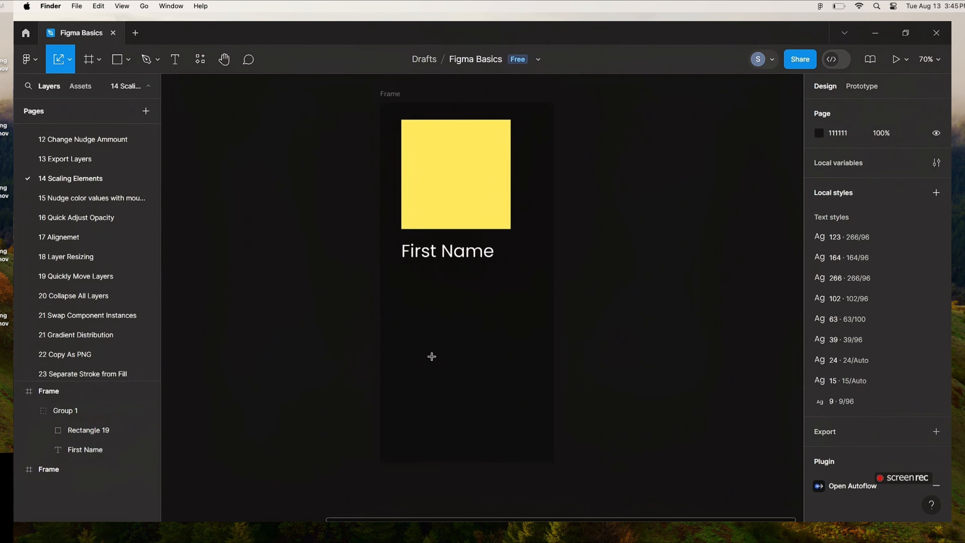
Create a "Button" text below First Name, wrap it in an auto layout frame and fill the frame with red FF3C3C
key(t)
click(428, 335)
text(Button)
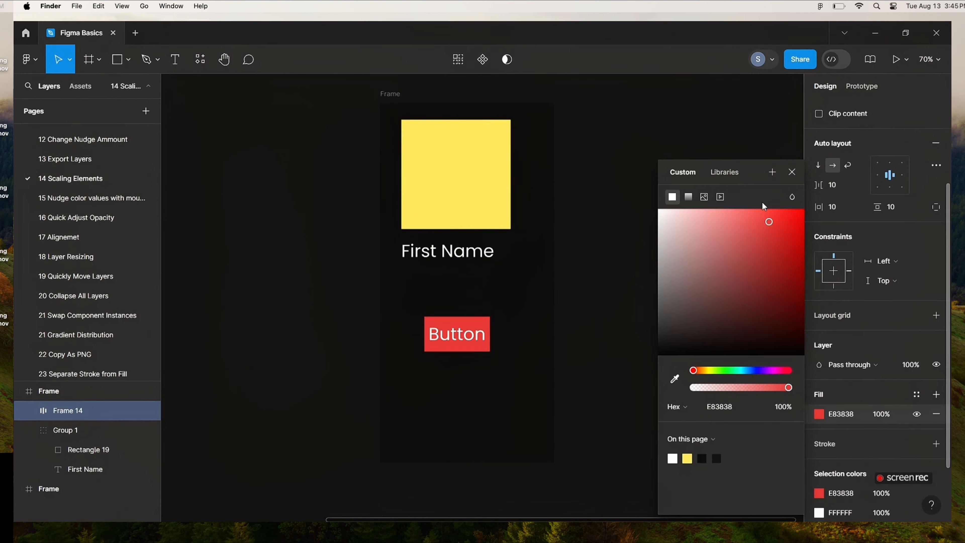
click(762, 209)
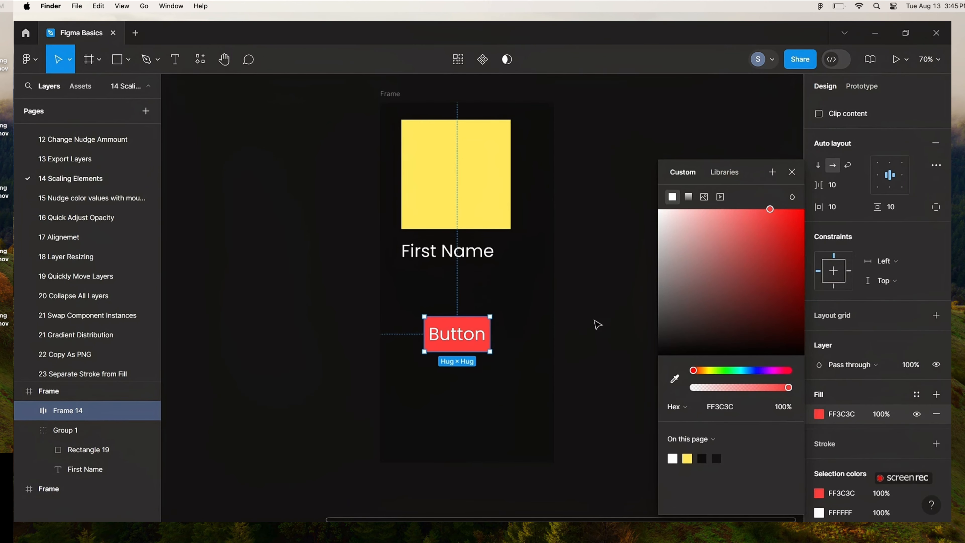
Reduce the Button text's font size and move the button frame to X 50, Y 438
key(Return)
click(925, 315)
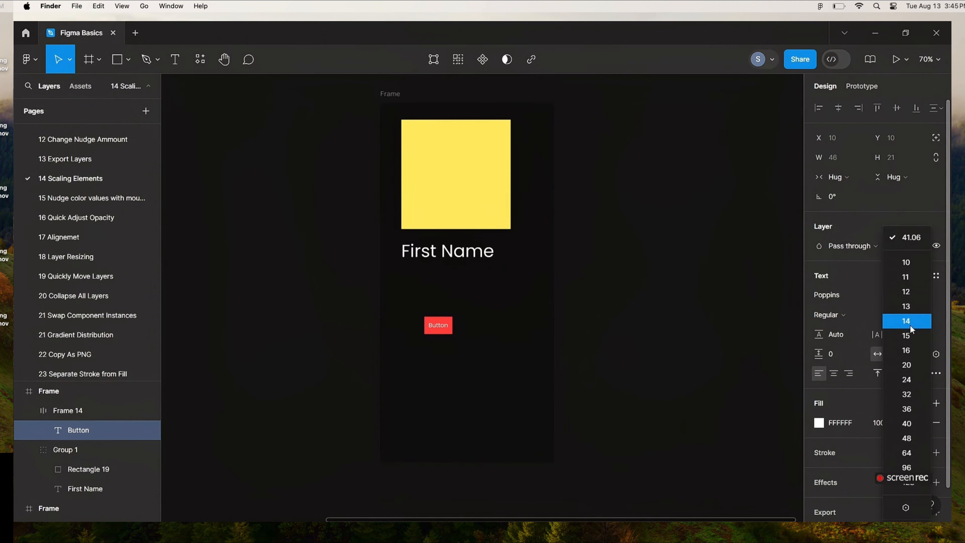
click(910, 321)
click(472, 331)
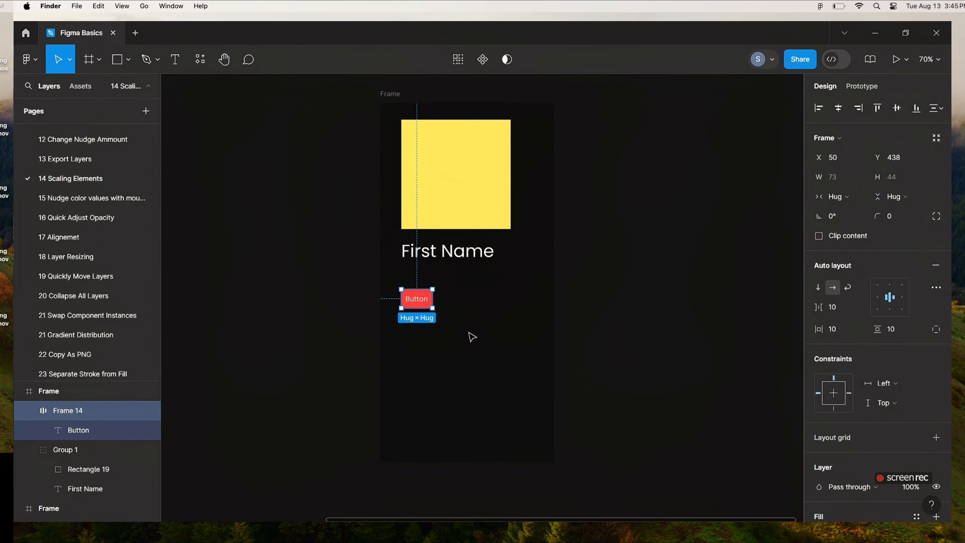
Try resizing the red button frame directly to about 327 × 197, and undo the resize
click(471, 335)
click(429, 304)
drag(433, 309, 518, 347)
click(520, 426)
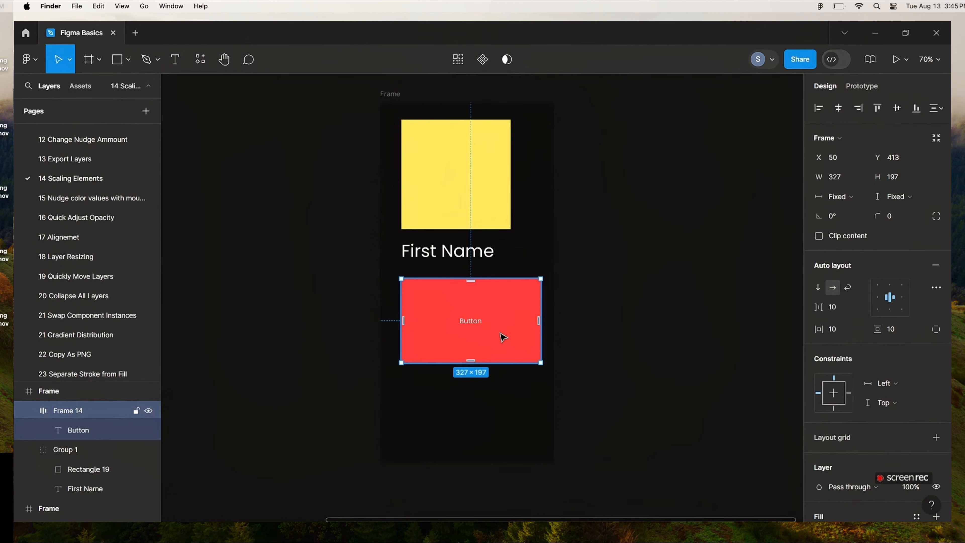
key(super+z)
key(super+z)
key(super+z)
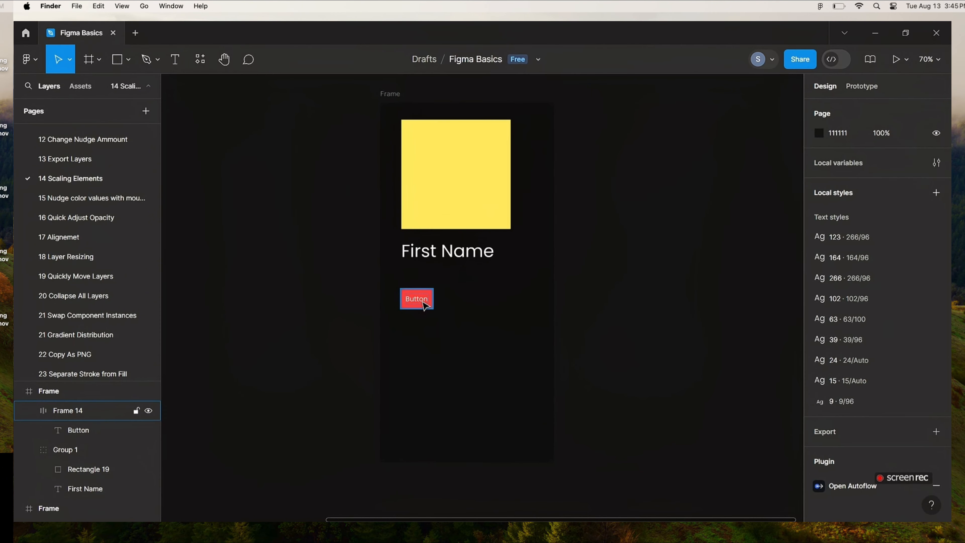
Enlarge the red button frame together with its text proportionally using the Scale tool
click(426, 306)
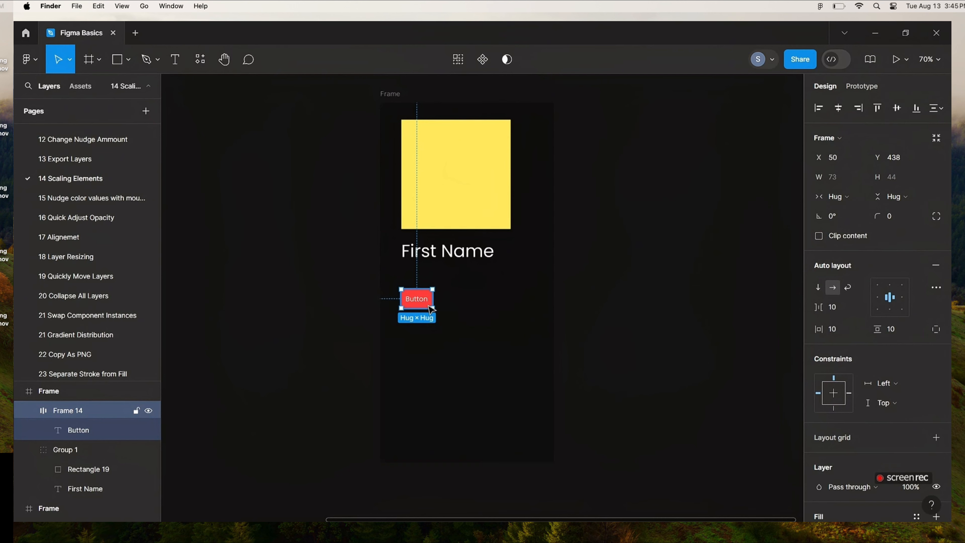
key(k)
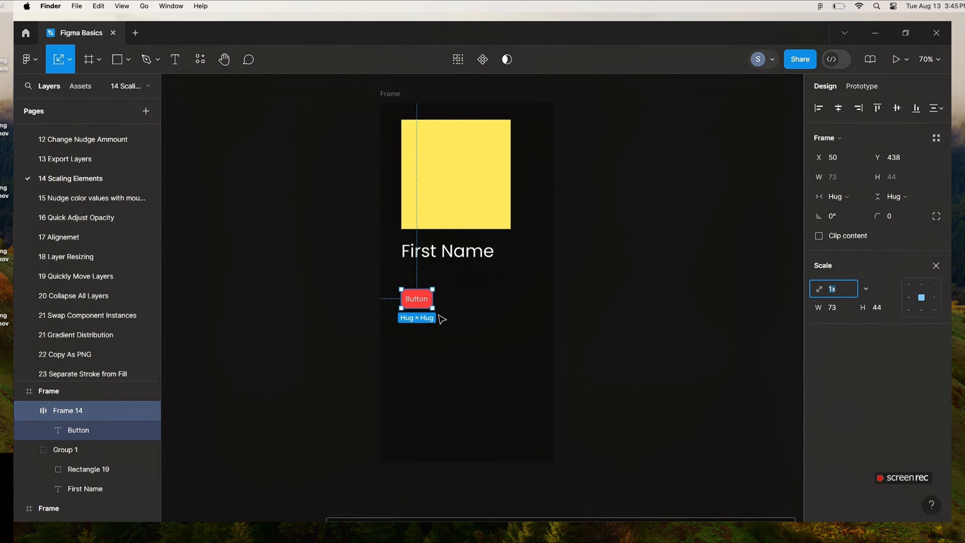
drag(432, 308, 463, 328)
click(473, 364)
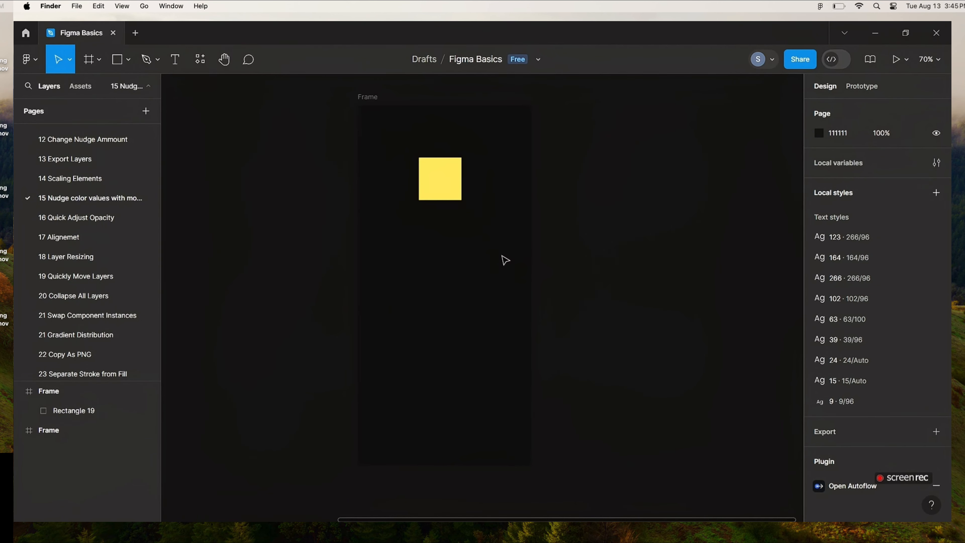
Open the yellow square's fill colour and nudge its hue to green 5DFF94
click(443, 189)
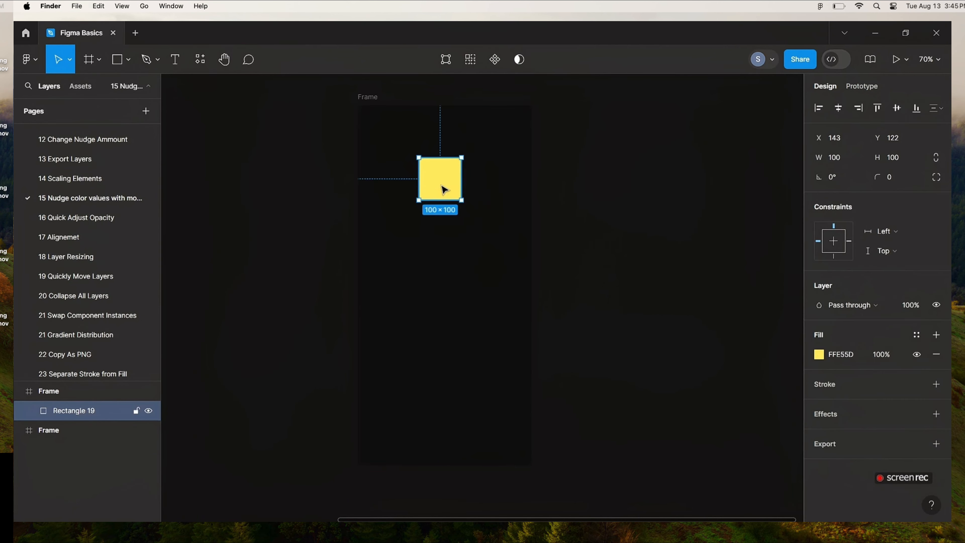
click(473, 236)
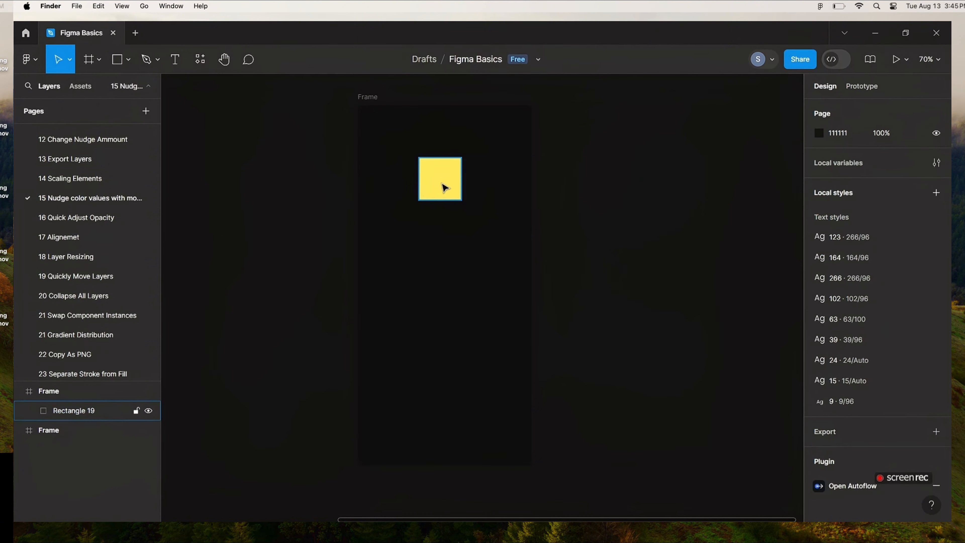
click(443, 187)
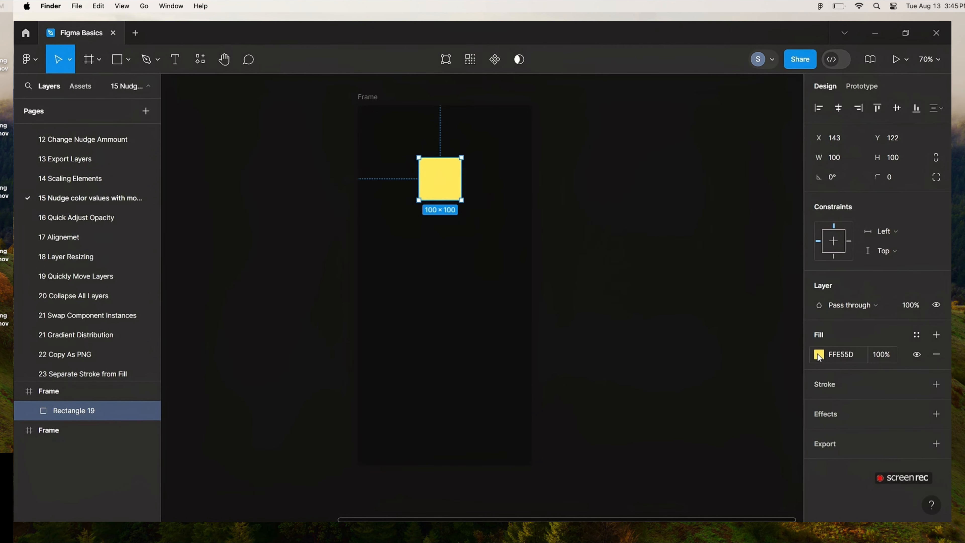
click(816, 356)
key(Escape)
click(818, 356)
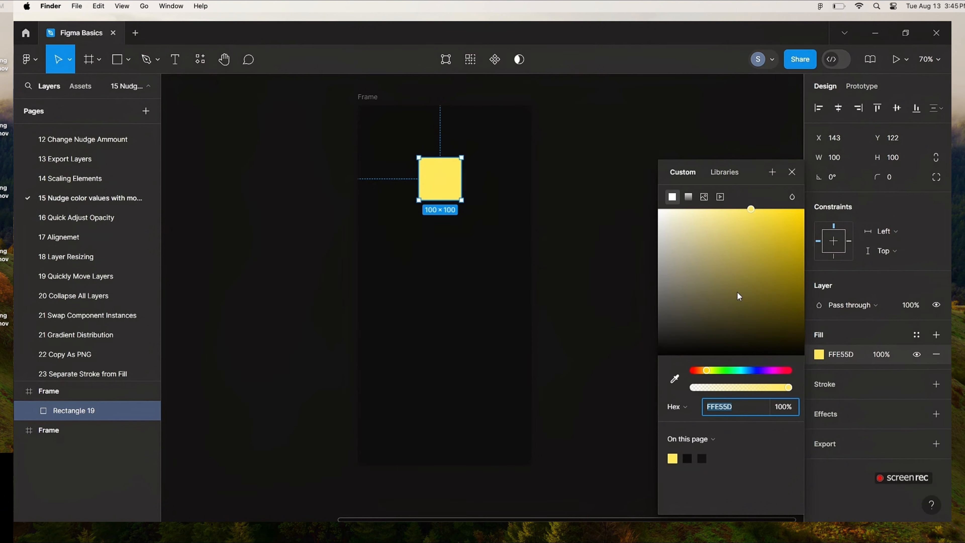
key(shift+Up)
key(shift+Up)
key(shift+Up)
key(shift+Up)
key(shift+Up)
key(shift+Up)
key(shift+Up)
key(shift+Up)
key(shift+Up)
key(shift+Up)
key(shift+Up)
key(shift+Up)
key(shift+Up)
key(shift+Up)
key(shift+Up)
key(shift+Up)
key(shift+Up)
key(shift+Up)
key(shift+Up)
key(shift+Up)
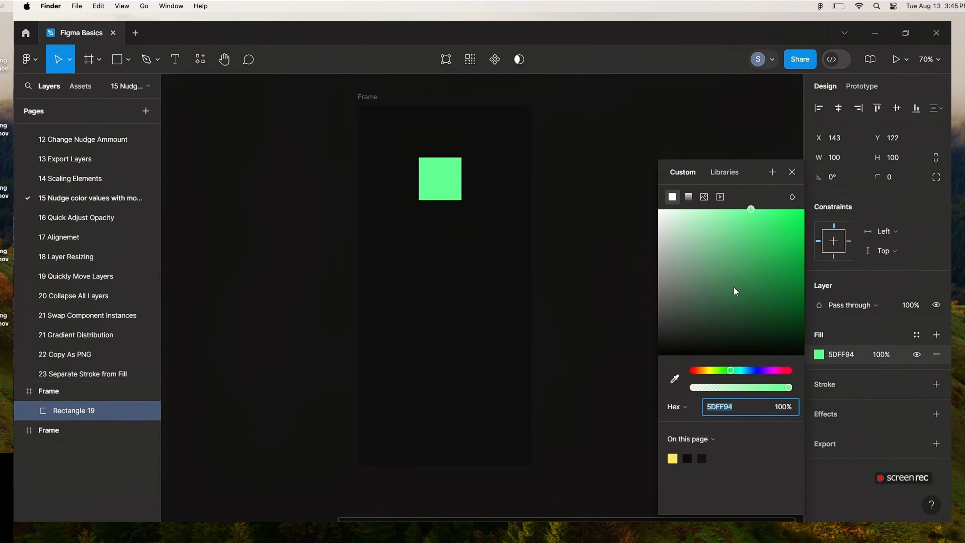
Nudge the square's fill hue back through lime B8FF5D to red FF5D67
key(shift+Down)
key(shift+Down)
key(shift+Down)
key(shift+Down)
key(shift+Down)
key(shift+Down)
key(shift+Down)
key(shift+Down)
key(shift+Down)
key(shift+Down)
key(shift+Down)
key(shift+Down)
key(shift+Down)
key(shift+Down)
key(shift+Down)
key(shift+Down)
key(shift+Down)
key(shift+Down)
key(shift+Down)
key(shift+Down)
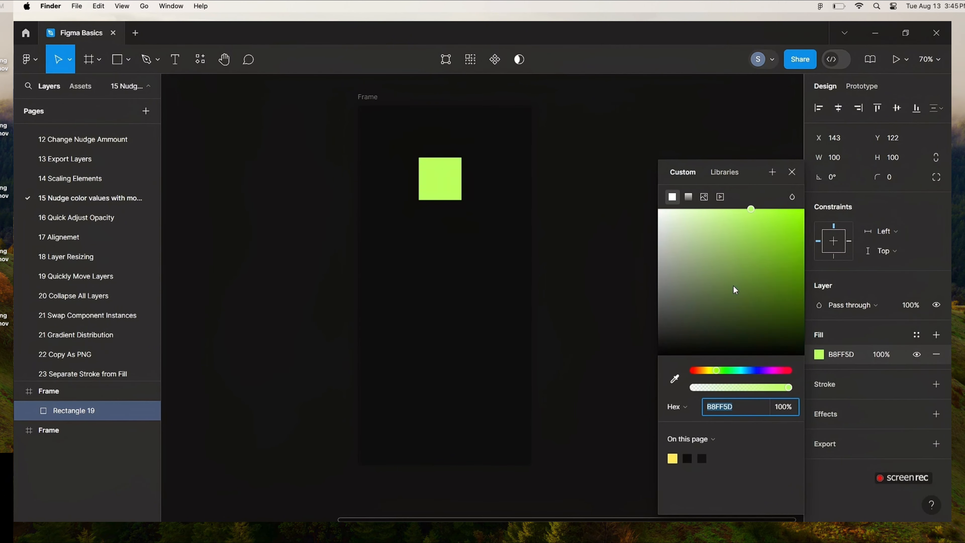
key(shift+Down)
key(shift+Down)
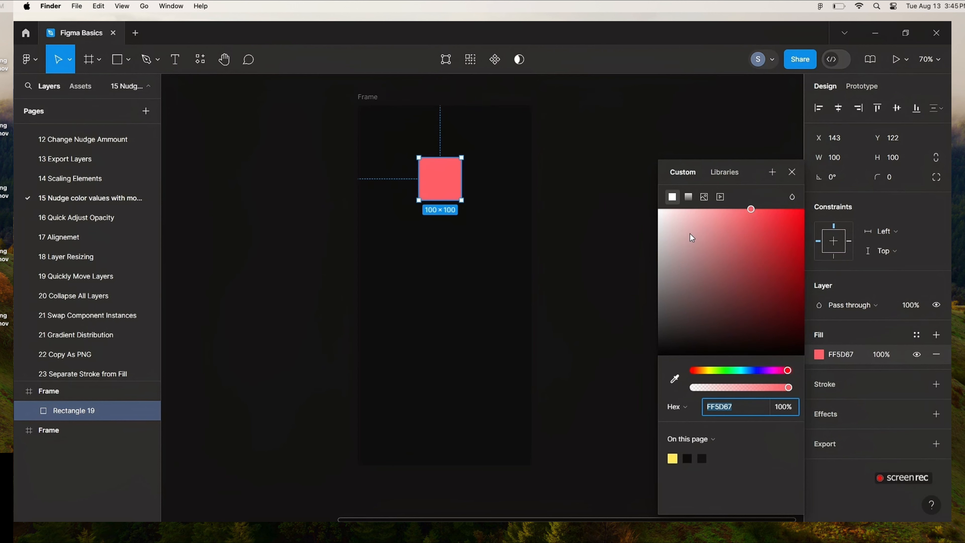
Pick pale pink EDAAAE as the square's fill and cycle its hue around to light green AAEDC0
click(699, 219)
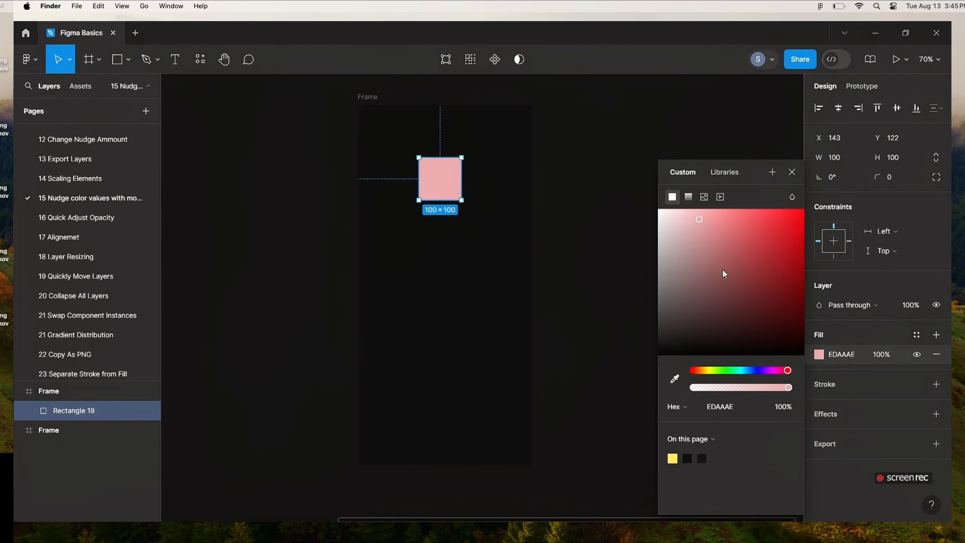
key(shift+Up)
key(shift+Up)
key(shift+Up)
key(shift+Up)
key(shift+Up)
key(shift+Up)
key(shift+Up)
key(shift+Up)
key(shift+Up)
key(shift+Up)
key(shift+Up)
key(shift+Up)
key(shift+Up)
key(shift+Up)
key(shift+Up)
key(shift+Up)
key(shift+Up)
key(shift+Up)
key(shift+Up)
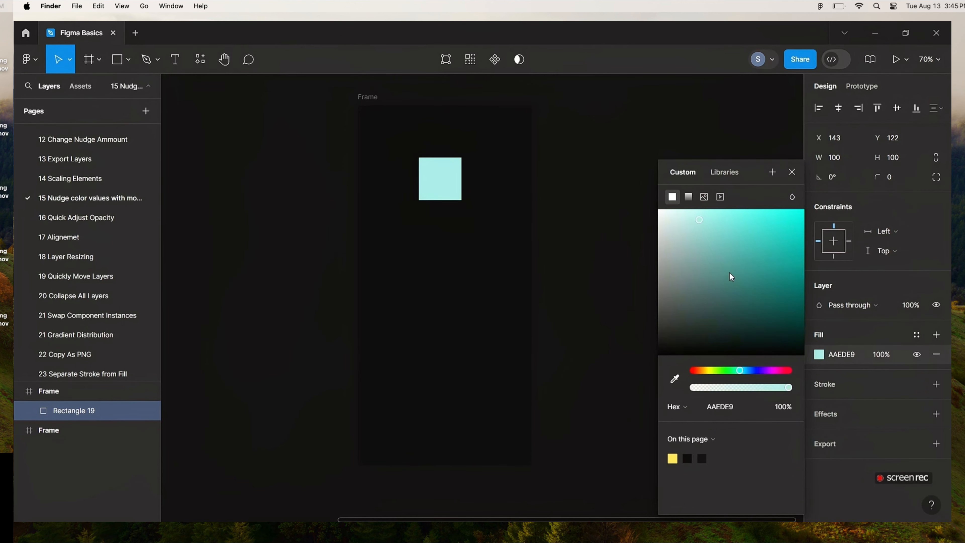
key(shift+Up)
key(shift+Up)
key(shift+Up)
key(shift+Up)
key(shift+Up)
key(shift+Up)
key(shift+Up)
key(shift+Up)
key(shift+Up)
key(shift+Up)
key(shift+Up)
key(shift+Up)
key(shift+Up)
key(shift+Up)
key(shift+Up)
key(shift+Up)
key(shift+Up)
key(shift+Up)
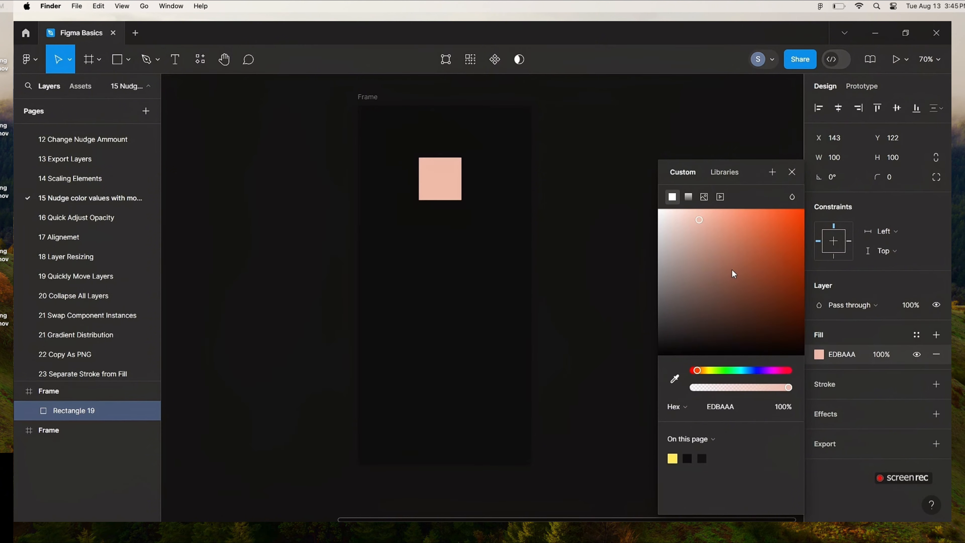
key(shift+Up)
key(shift+Up)
key(shift+Up)
key(shift+Up)
key(shift+Up)
key(shift+Up)
key(shift+Up)
key(shift+Up)
key(shift+Up)
key(shift+Up)
key(shift+Up)
key(shift+Up)
key(shift+Up)
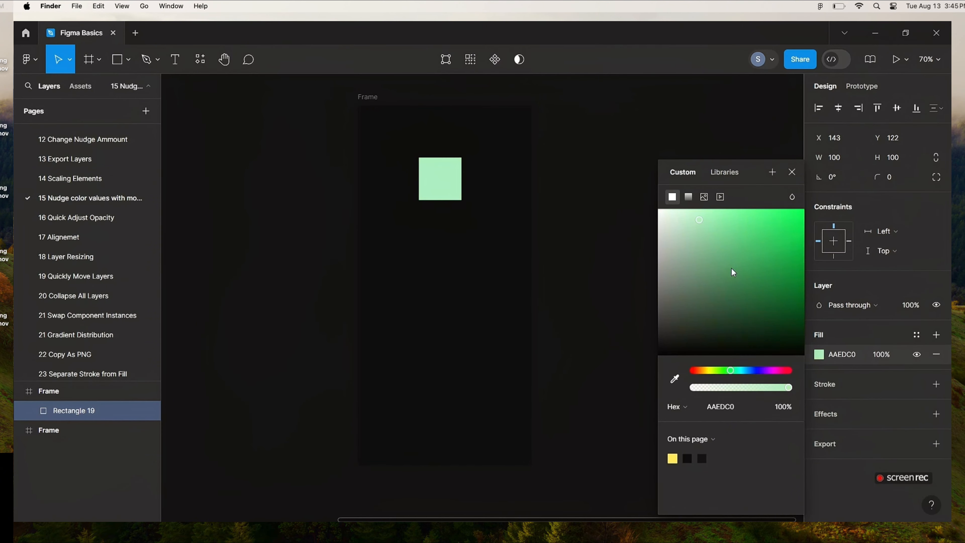
Shift the square's fill hue to pale blue AADDED and back to pale yellow E3EDAA
scroll(731, 268, up, 3)
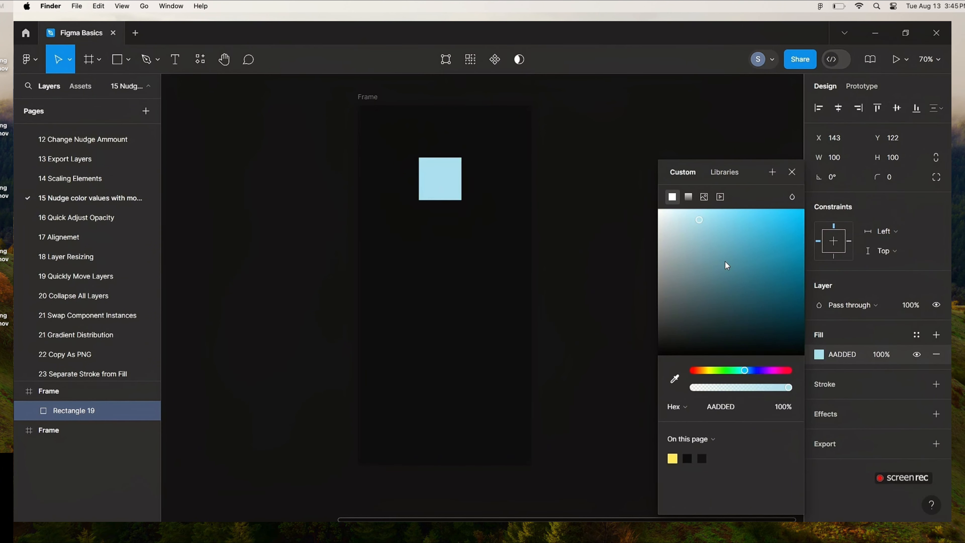
scroll(725, 261, down, 3)
scroll(726, 261, down, 8)
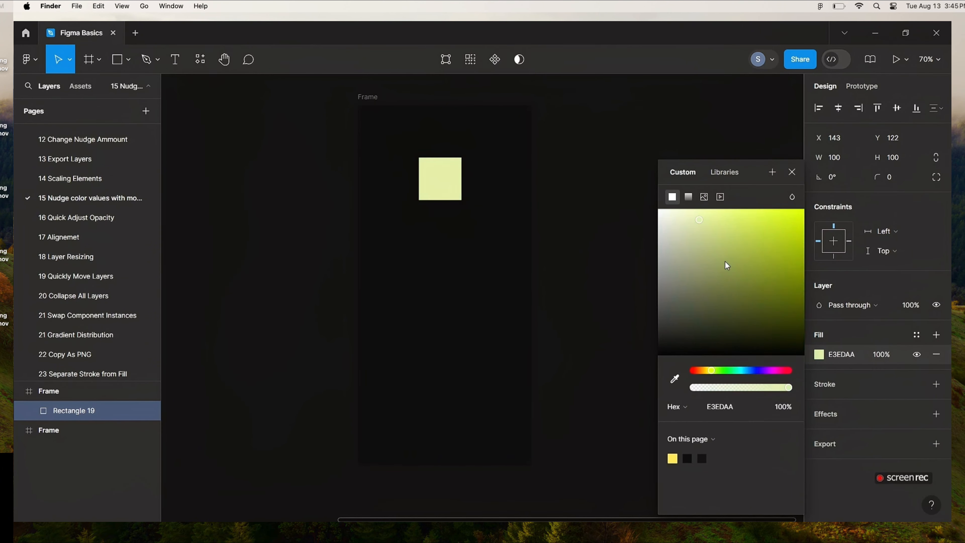
Change the square's fill to a linear gradient and nudge the 0% stop's hue to pink EDAAC2
click(689, 197)
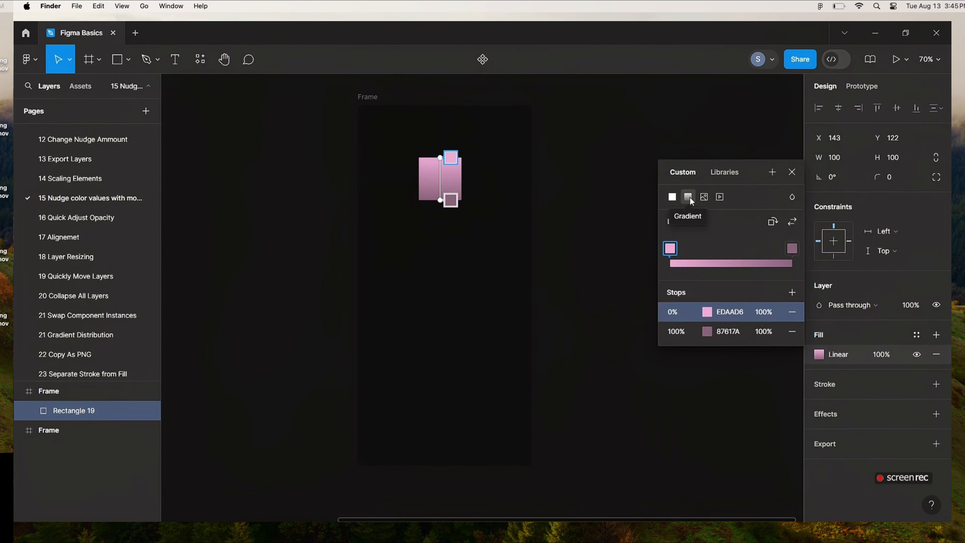
click(708, 311)
scroll(586, 284, down, 8)
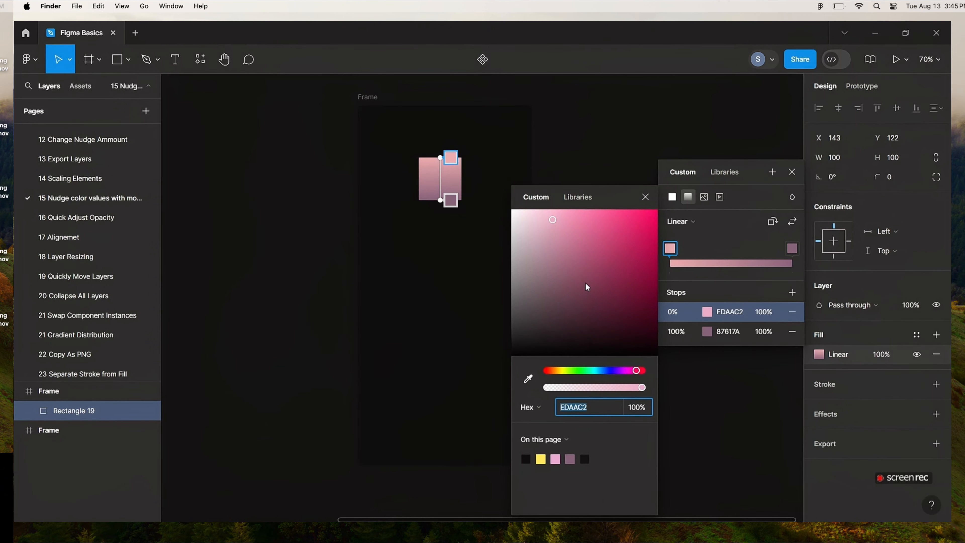
Make the gradient's 0% stop saturated, nudge its hue to purple 6D11E2, and add a 762FBB stop at 38%
click(647, 226)
scroll(624, 263, down, 3)
scroll(624, 264, down, 3)
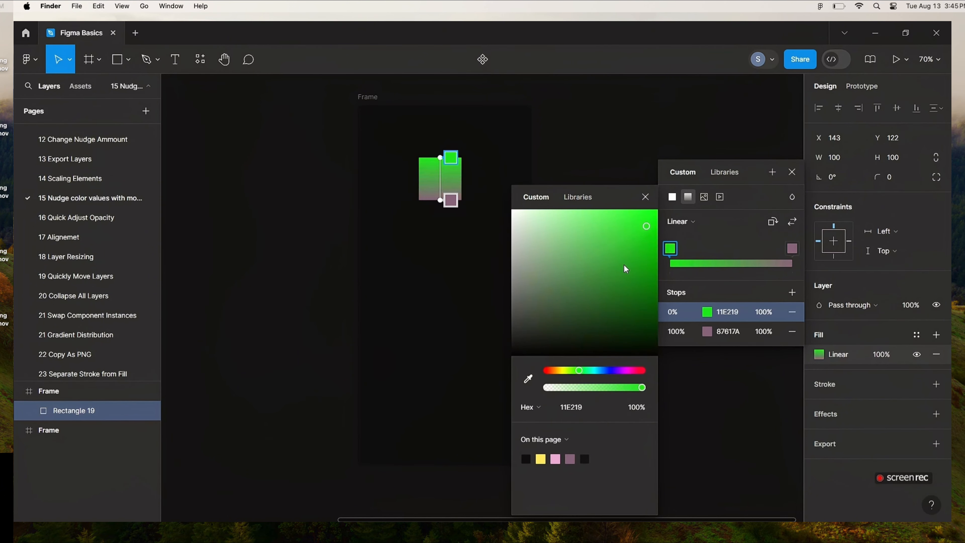
scroll(606, 266, down, 6)
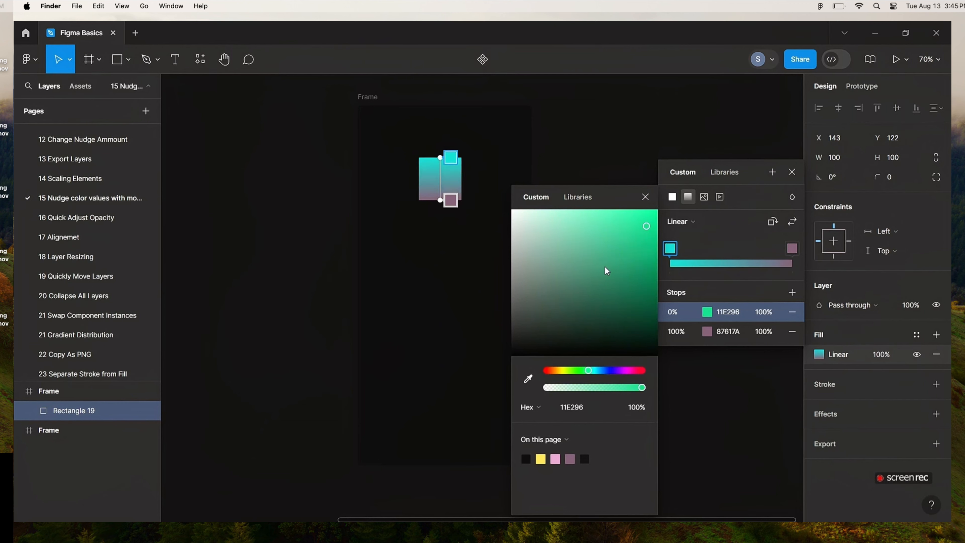
scroll(609, 261, down, 5)
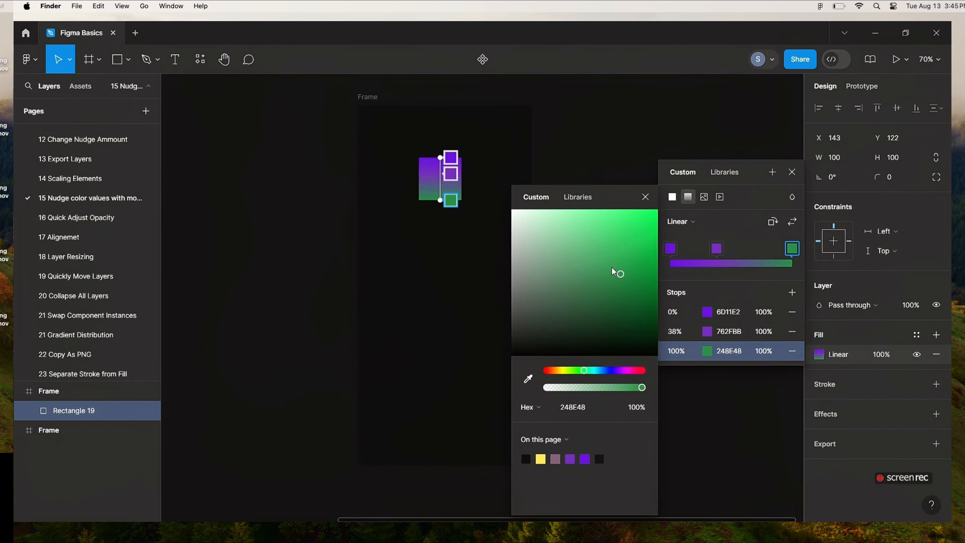
Nudge the hue of the gradient's 100% stop to dark blue 32248E and close the colour editor
scroll(611, 260, down, 8)
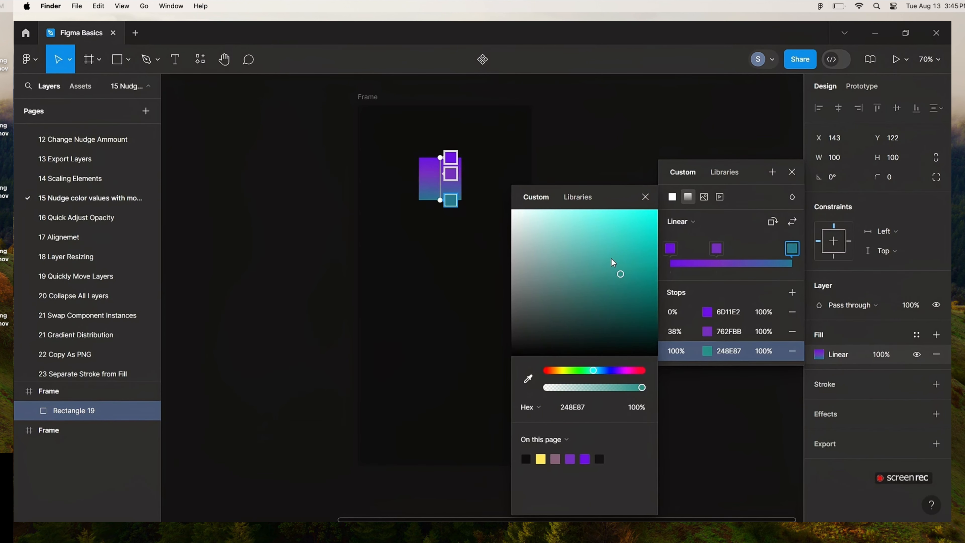
click(646, 197)
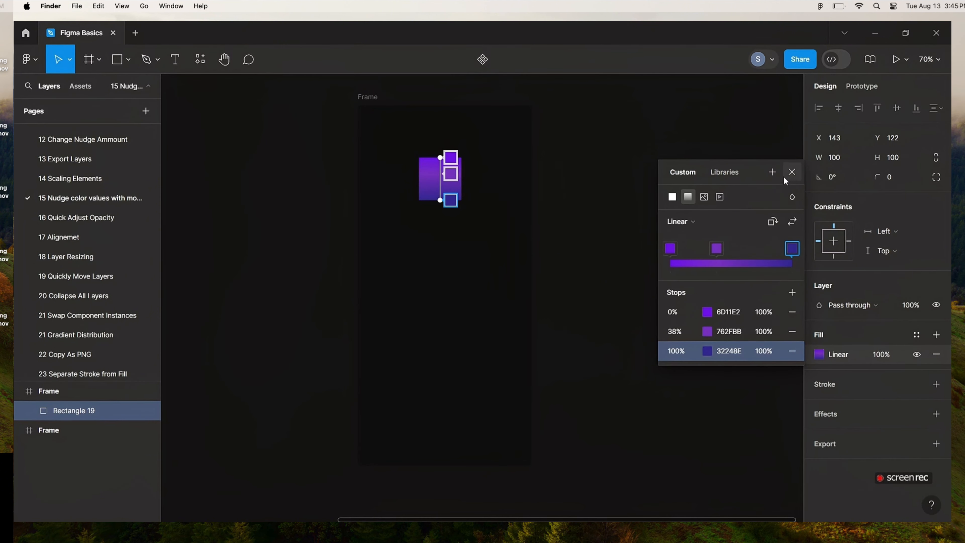
click(794, 173)
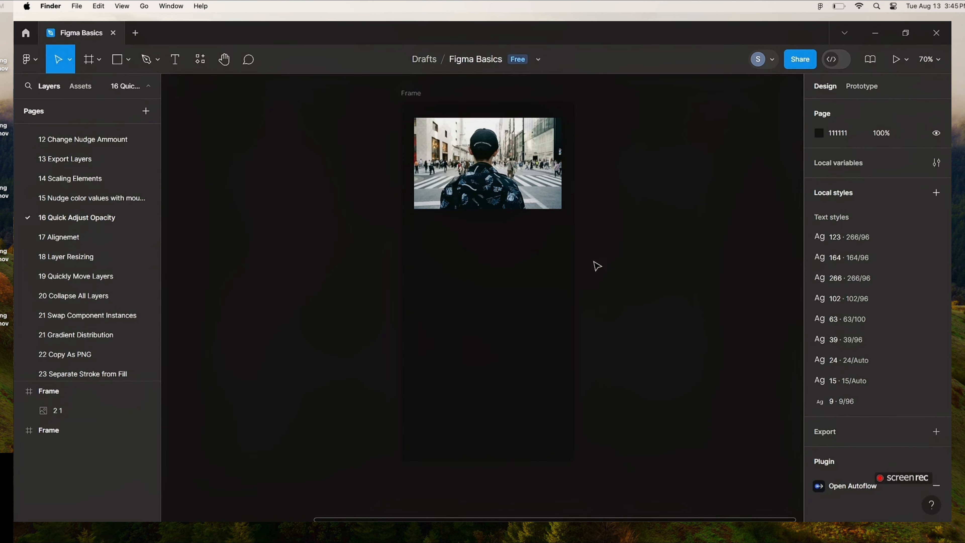
Try layer opacities of 20% and 50% on the street photo
click(517, 189)
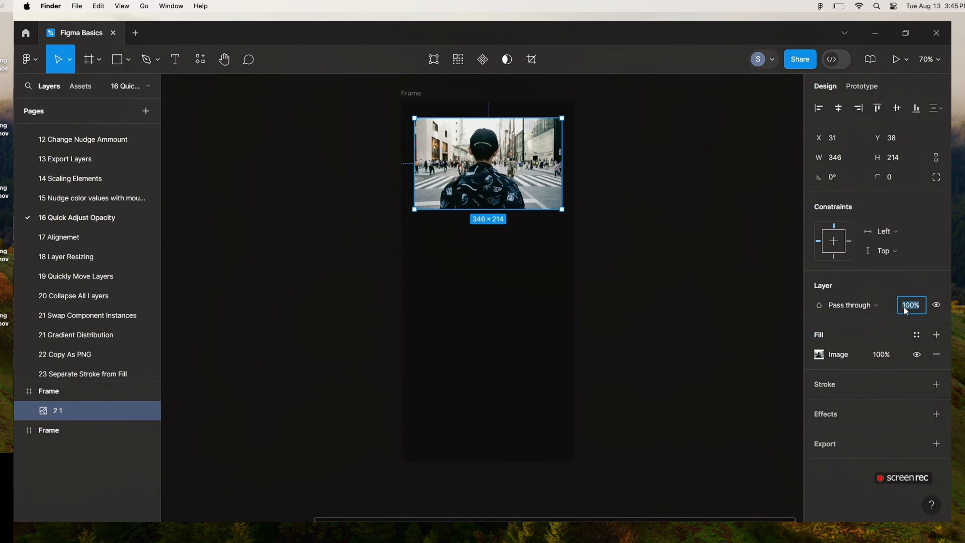
text(20)
key(Return)
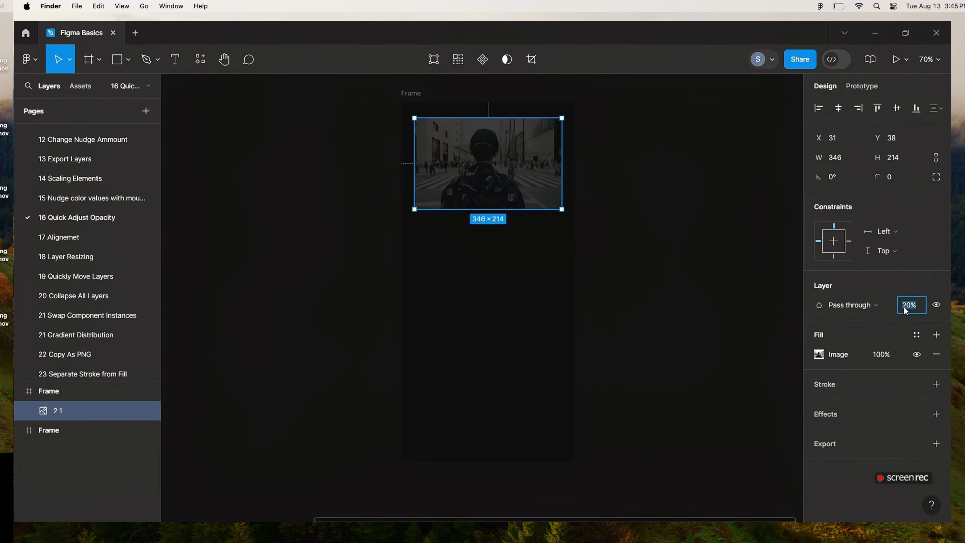
click(904, 306)
text(50)
key(Return)
Set the street photo's layer opacity to 100%, scrub the opacity value slightly and deselect the photo
click(904, 306)
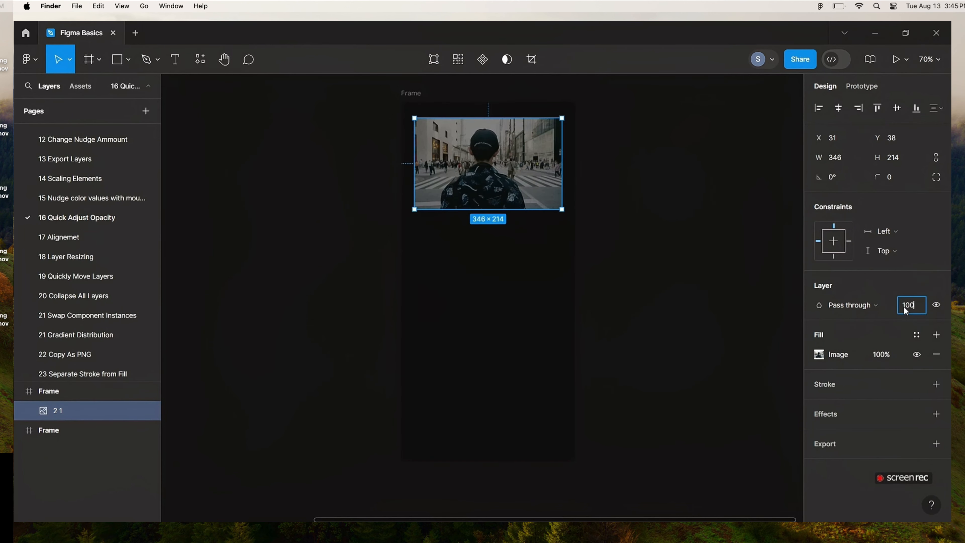
text(100)
key(Return)
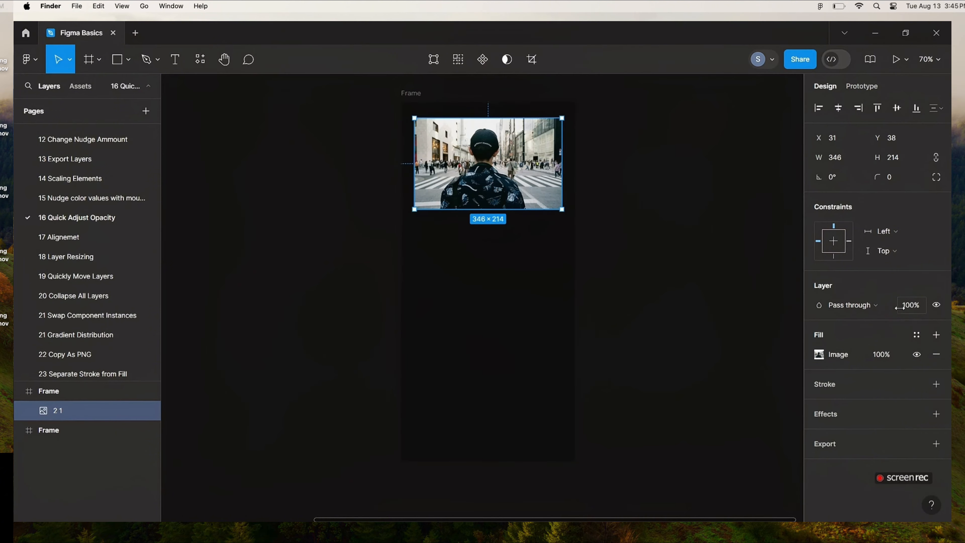
mouse_move(900, 306)
mouse_down()
mouse_move(746, 313)
mouse_move(892, 312)
mouse_up()
click(458, 301)
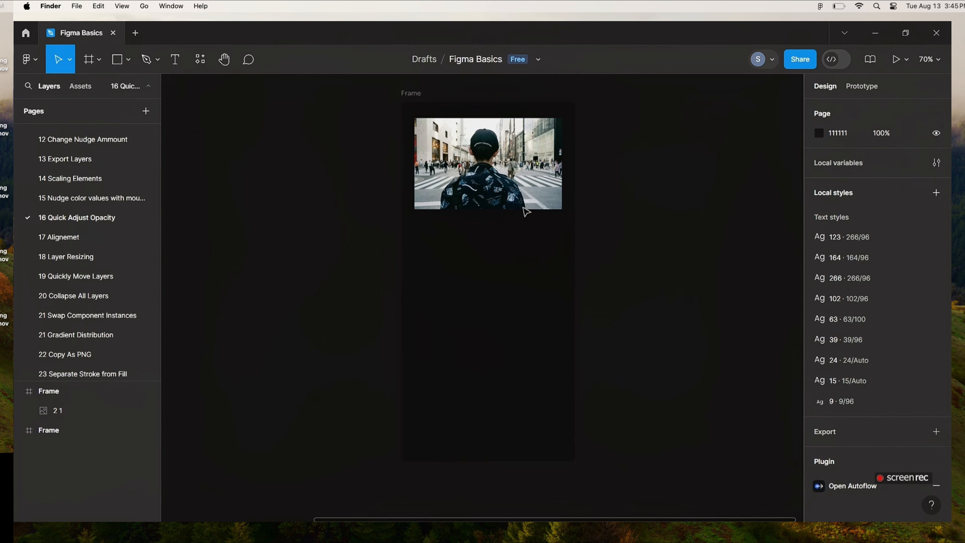
Step the street photo's layer opacity through 10%, 20%, 30%, 40% and 50%, and set it back to 100%
click(520, 181)
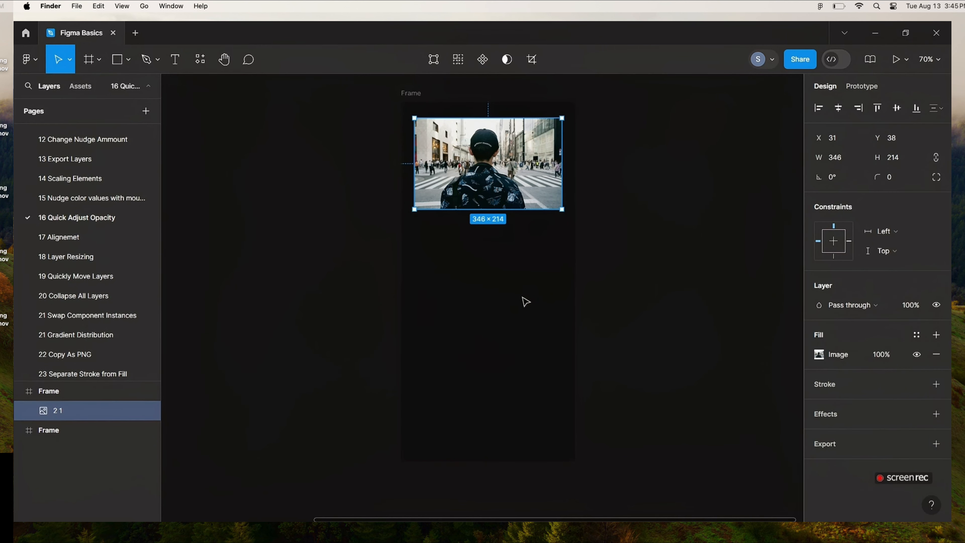
key(1)
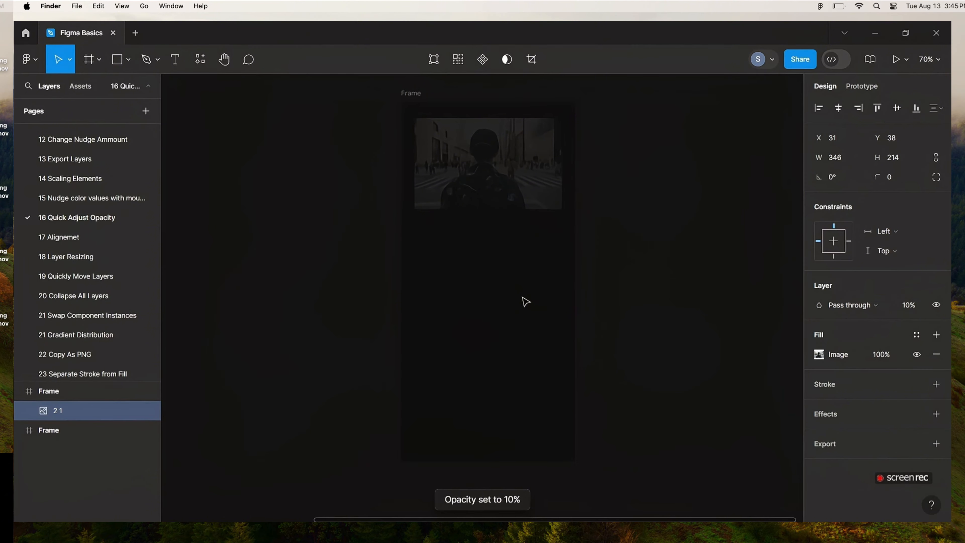
key(2)
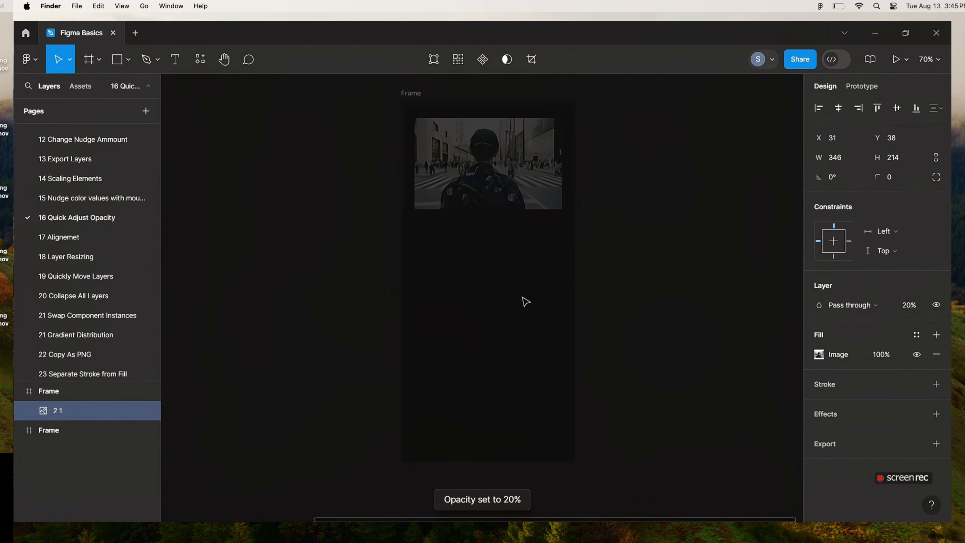
key(3)
key(4)
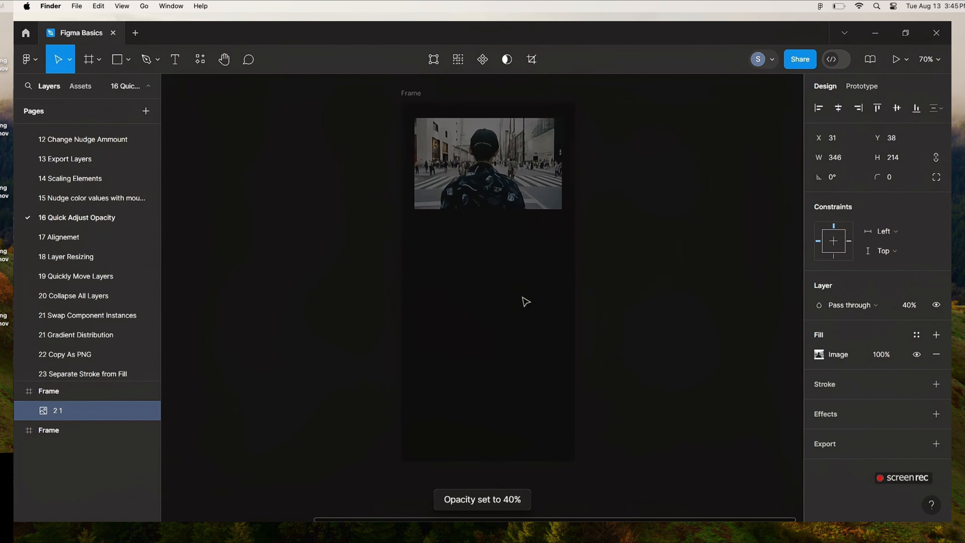
key(5)
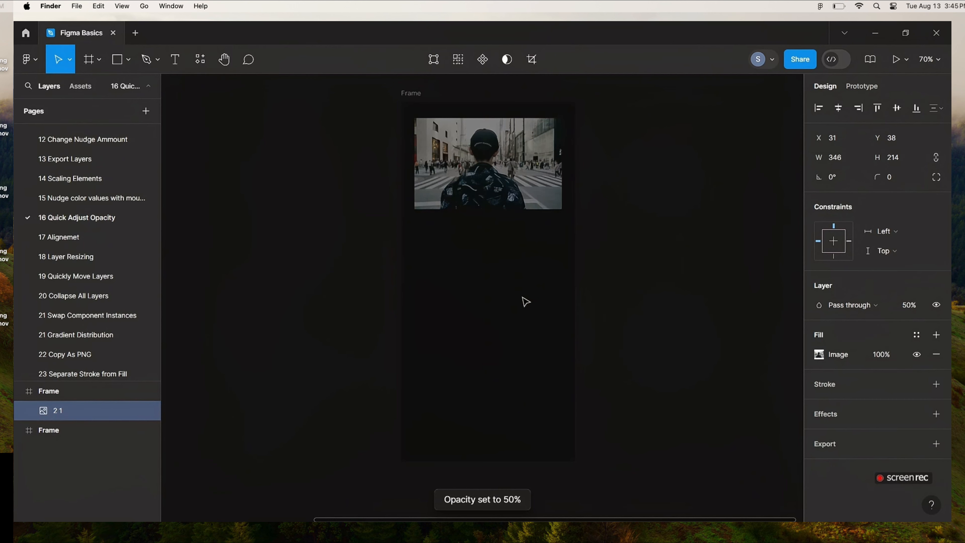
key(0)
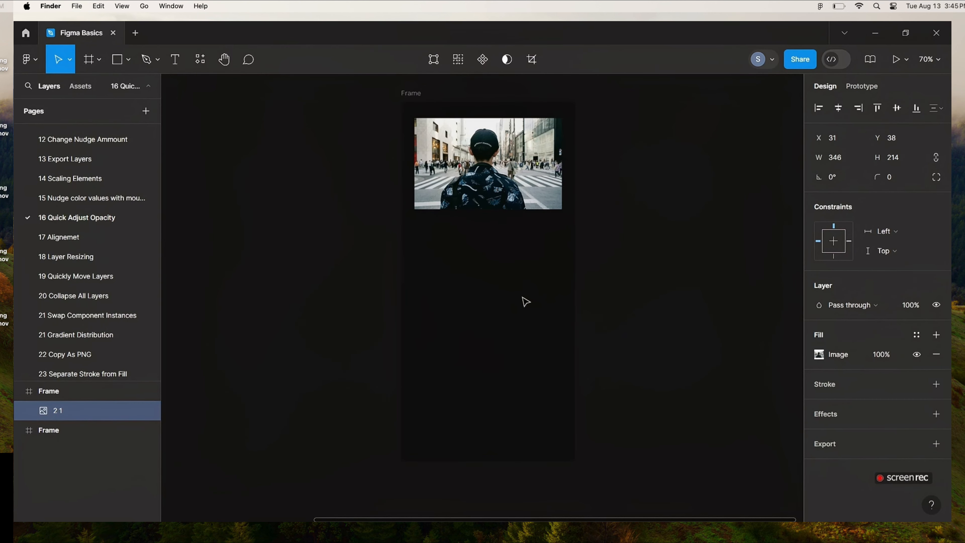